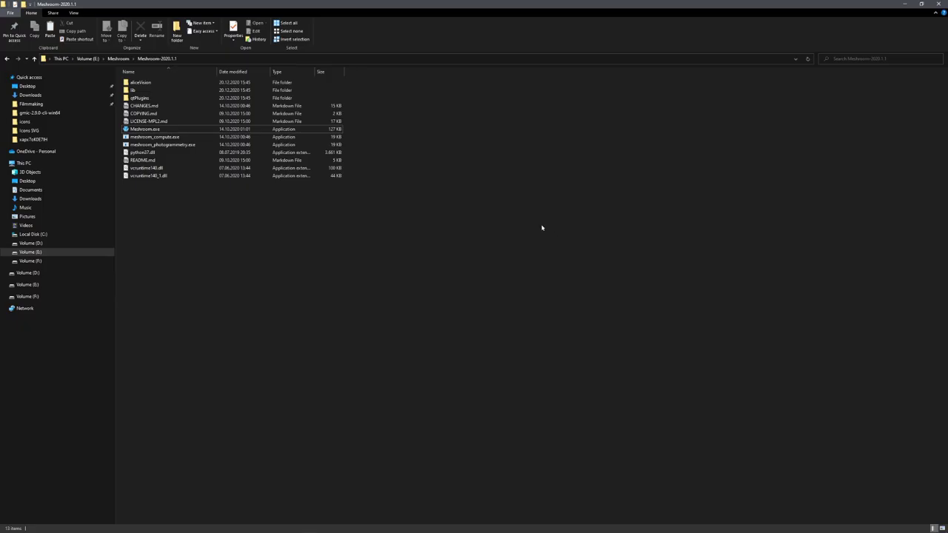
- Launch Meshroom.exe from the Meshroom-2020.1.1 folder and maximize its window
{"action": "left_click", "coordinate": [283, 130]}
{"action": "double_click", "coordinate": [283, 135]}
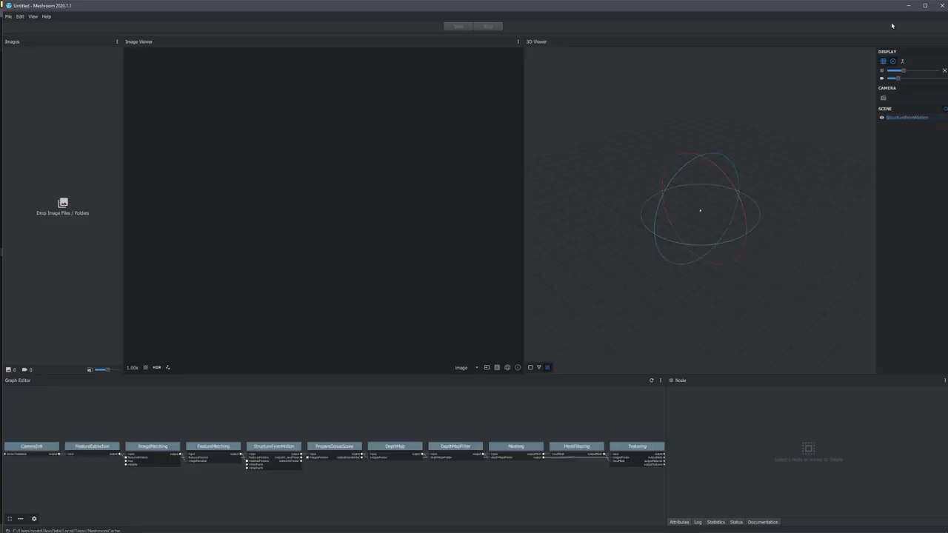
{"action": "left_click", "coordinate": [925, 6]}
{"action": "left_click_drag", "start_coordinate": [887, 7], "coordinate": [861, 1]}
- Switch to the browser, search for "human photogrammetry dataset" and open the HappyOcean Full_Body_Photogrammetry repository
{"action": "key", "text": "alt+Tab"}
{"action": "left_click", "coordinate": [192, 20]}
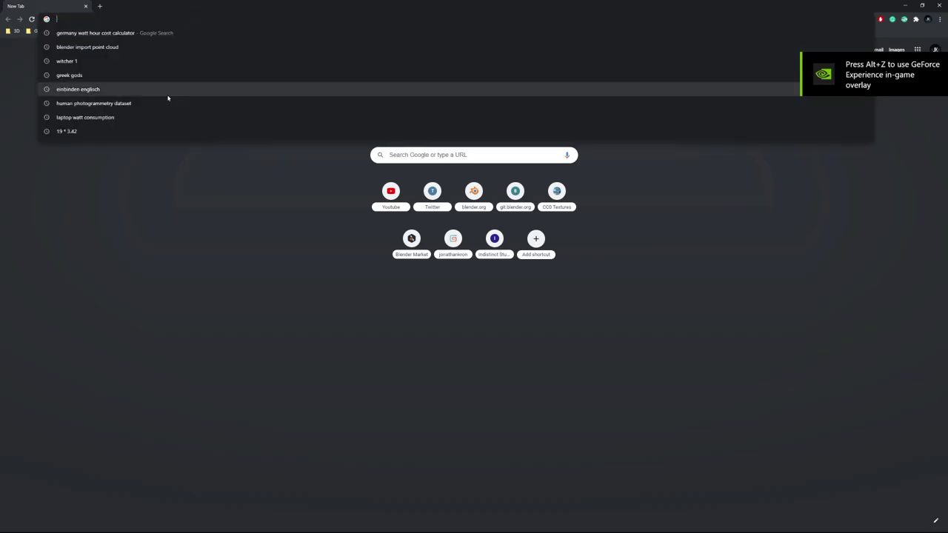
{"action": "left_click", "coordinate": [147, 178]}
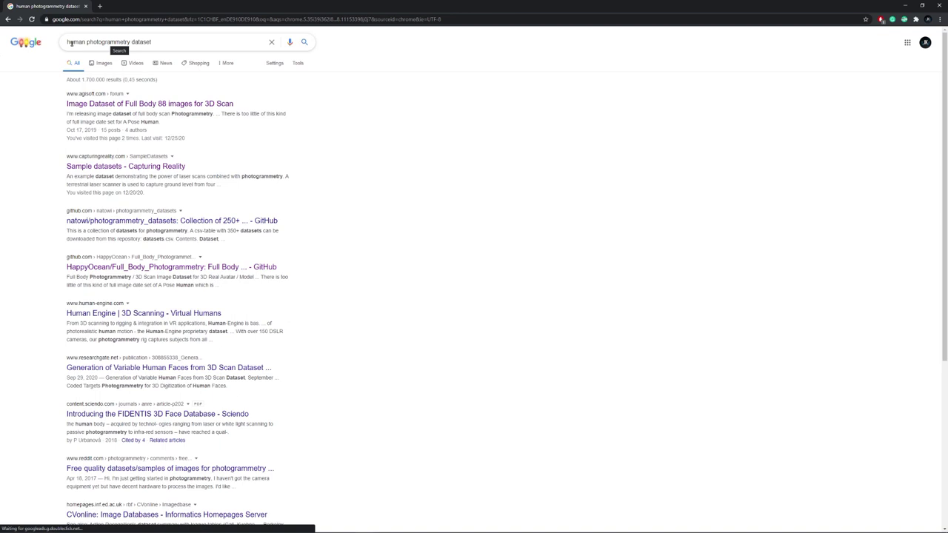
{"action": "left_click_drag", "start_coordinate": [71, 42], "coordinate": [176, 45]}
{"action": "left_click", "coordinate": [176, 45]}
{"action": "left_click", "coordinate": [13, 84]}
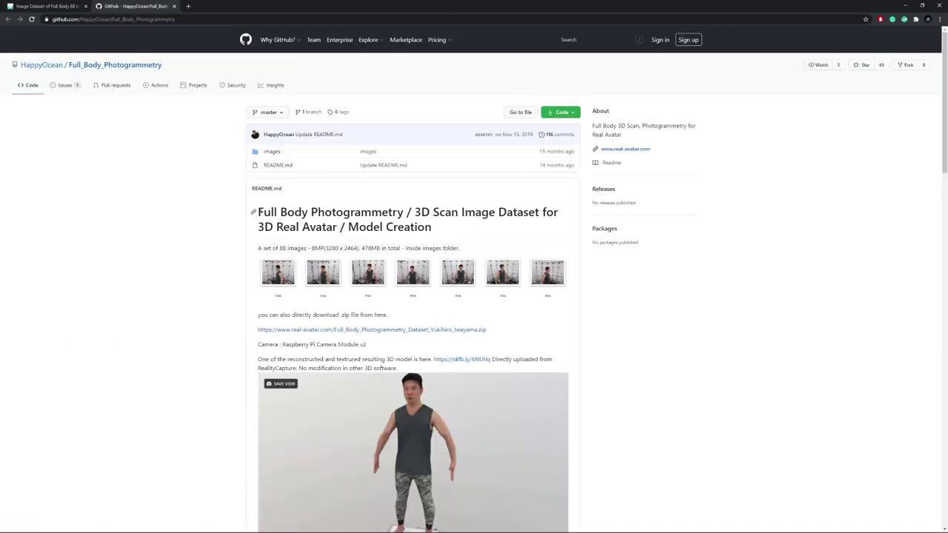
- Examine the Full Body Photogrammetry repository's readme heading and the contents of its images folder
{"action": "left_click_drag", "start_coordinate": [258, 213], "coordinate": [440, 233]}
{"action": "left_click", "coordinate": [441, 233]}
{"action": "left_click", "coordinate": [273, 152]}
{"action": "scroll", "coordinate": [212, 214], "scroll_direction": "down", "scroll_amount": 3}
{"action": "key", "text": "alt+Left"}
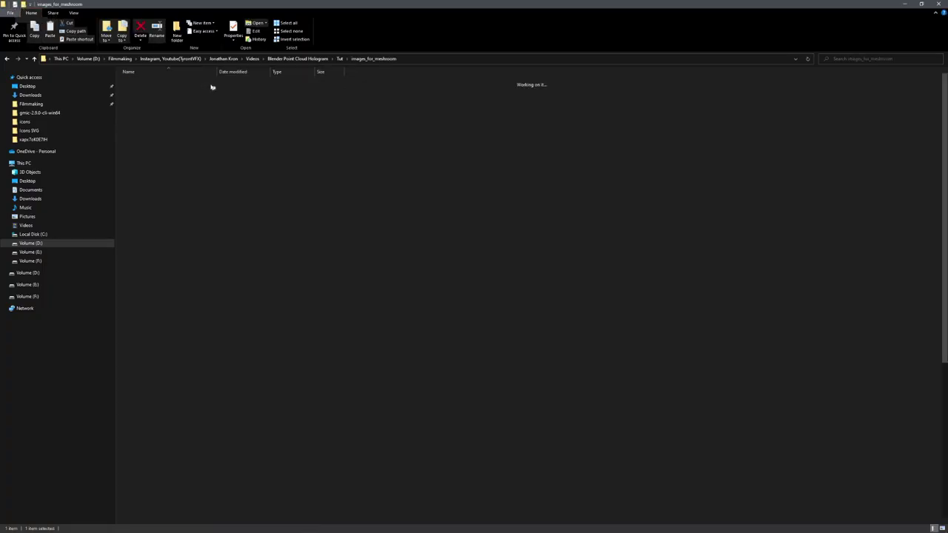
- Check the pixel dimensions of the first picture in the images_for_meshroom folder through its detailed properties
{"action": "right_click", "coordinate": [159, 115]}
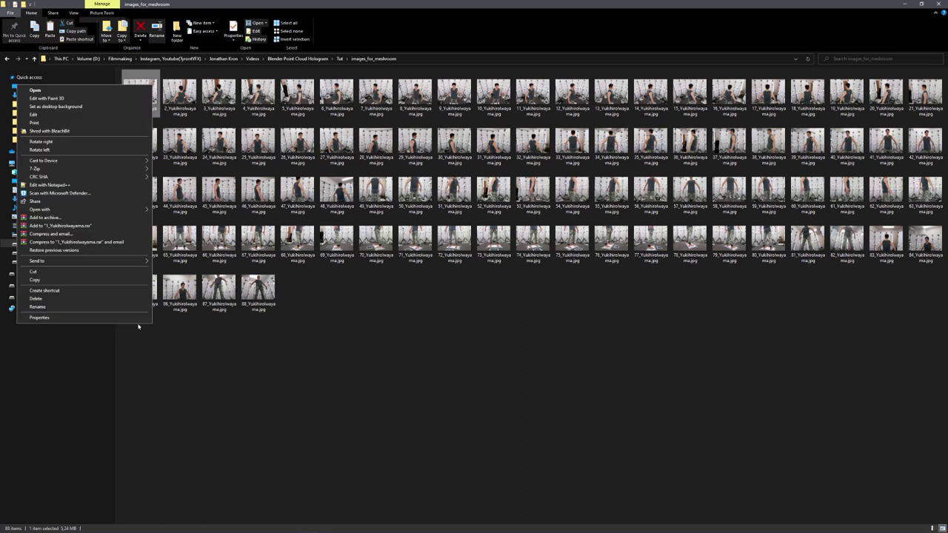
{"action": "left_click", "coordinate": [138, 318]}
{"action": "left_click", "coordinate": [203, 102]}
{"action": "left_click", "coordinate": [230, 223]}
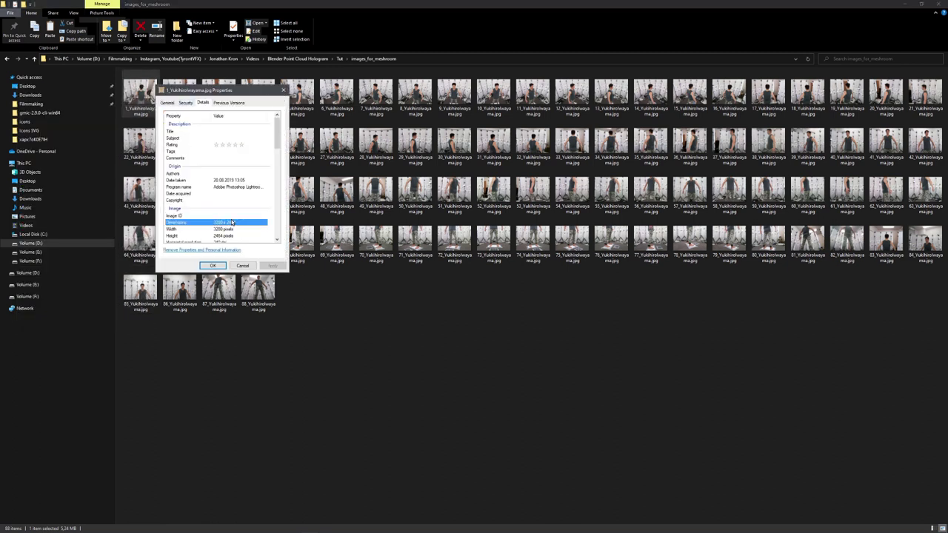
{"action": "left_click", "coordinate": [243, 265]}
{"action": "left_click", "coordinate": [318, 287]}
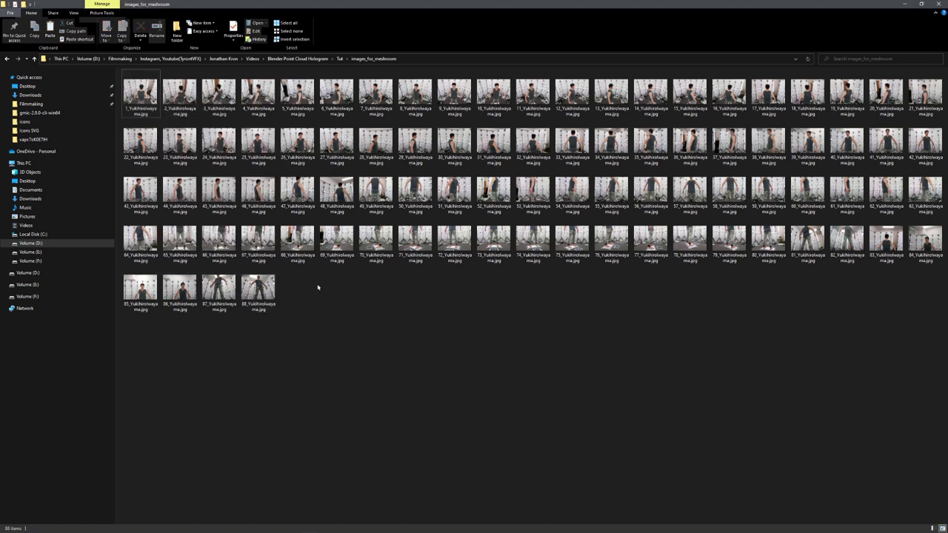
- Switch to Blender and change the 3D viewport to the Video Sequencer in Sequencer/Preview view
{"action": "key", "text": "super"}
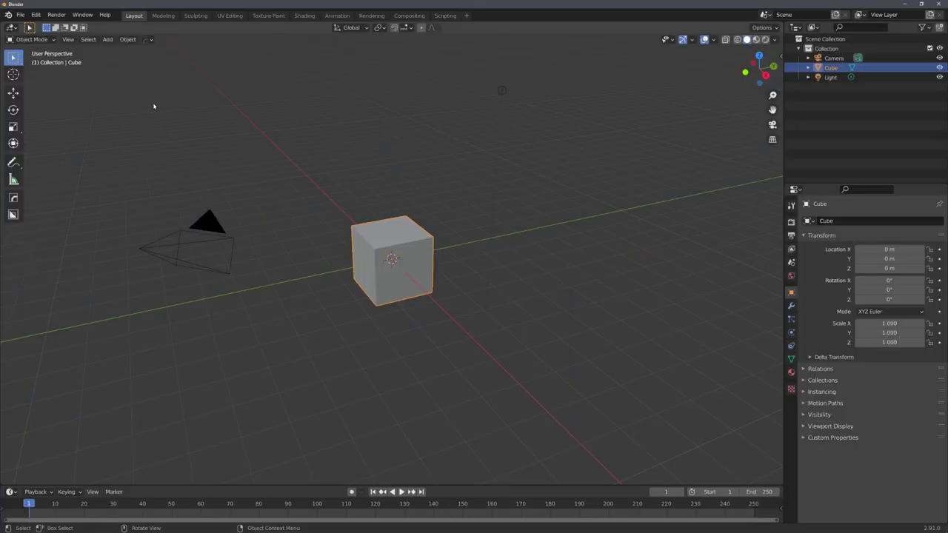
{"action": "left_click", "coordinate": [15, 27]}
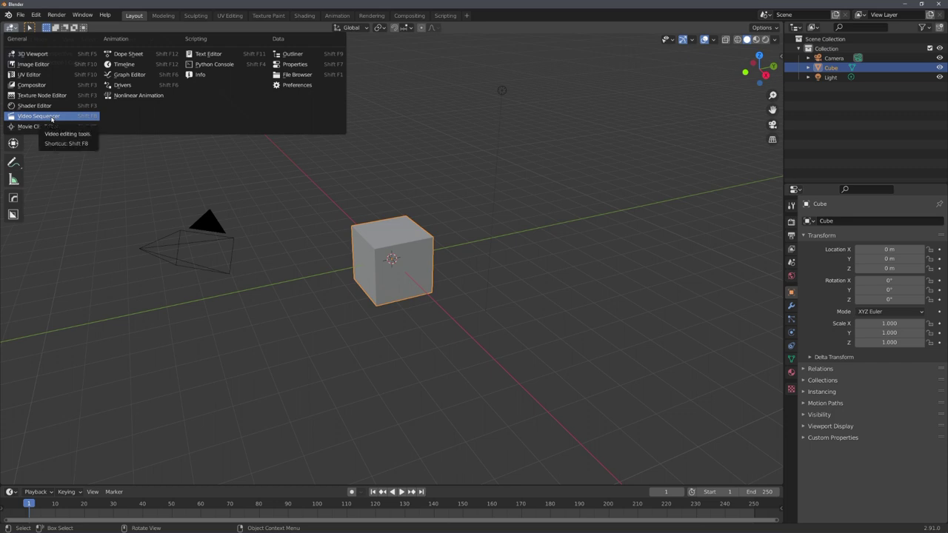
{"action": "left_click", "coordinate": [44, 116]}
{"action": "left_click", "coordinate": [56, 27]}
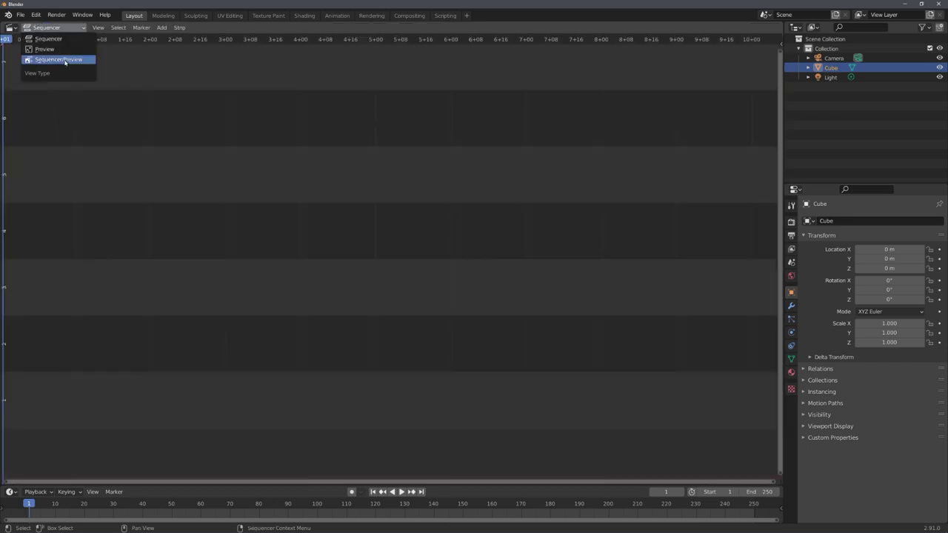
{"action": "left_click", "coordinate": [51, 61]}
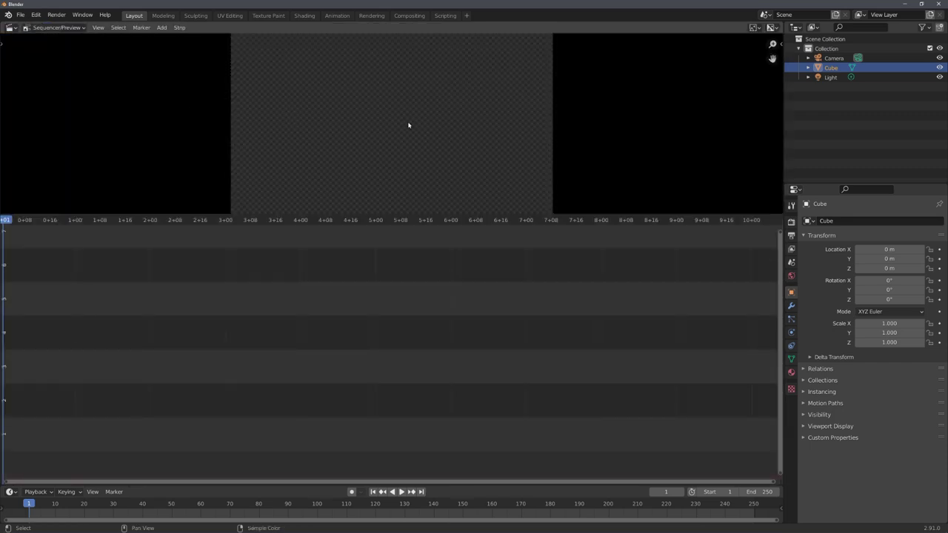
- Add all pictures from the images_for_meshroom folder to the sequencer as one image strip and frame it
{"action": "left_click", "coordinate": [162, 28]}
{"action": "left_click", "coordinate": [188, 90]}
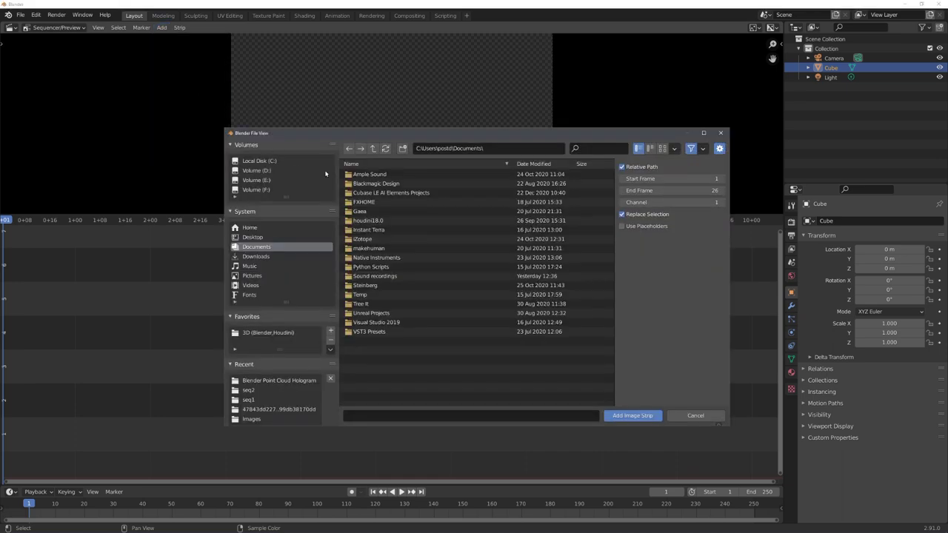
{"action": "left_click", "coordinate": [381, 174]}
{"action": "key", "text": "a"}
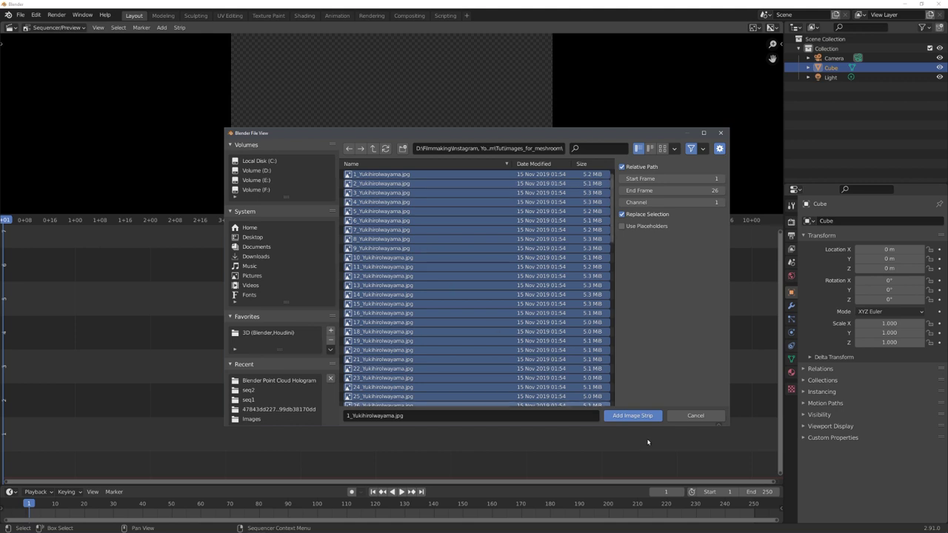
{"action": "left_click", "coordinate": [633, 416]}
{"action": "key", "text": "Home"}
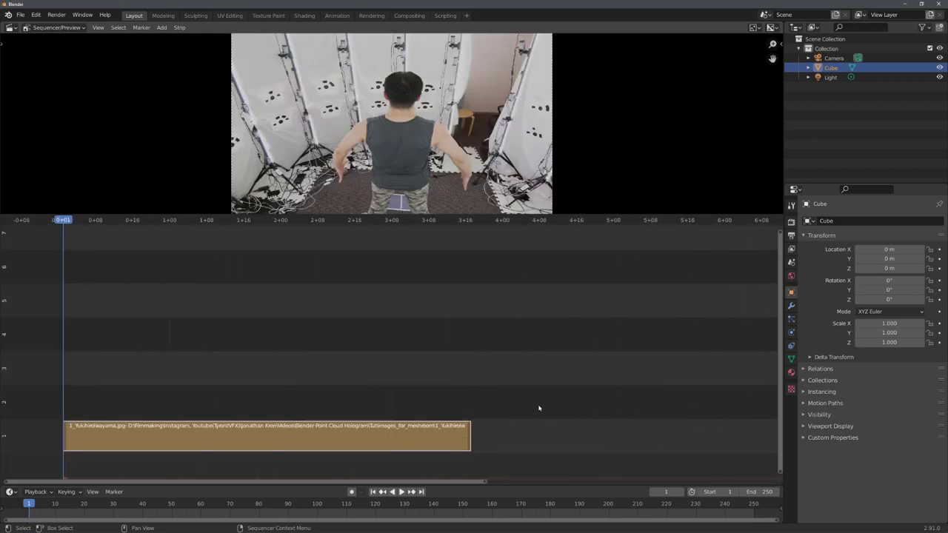
- Set the scene's end frame to 88
{"action": "left_click", "coordinate": [759, 492]}
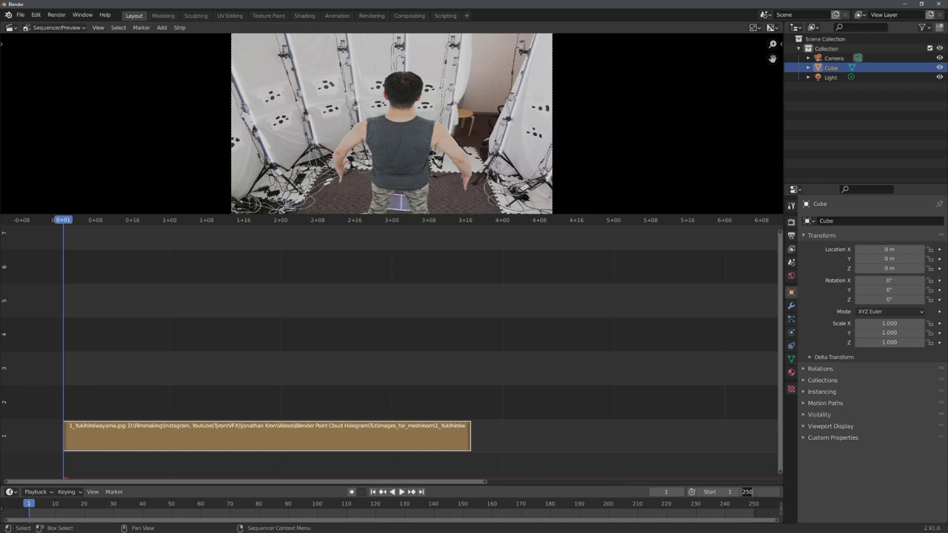
{"action": "type", "text": "88"}
{"action": "key", "text": "Return"}
{"action": "middle_click_drag", "start_coordinate": [733, 355], "coordinate": [757, 358]}
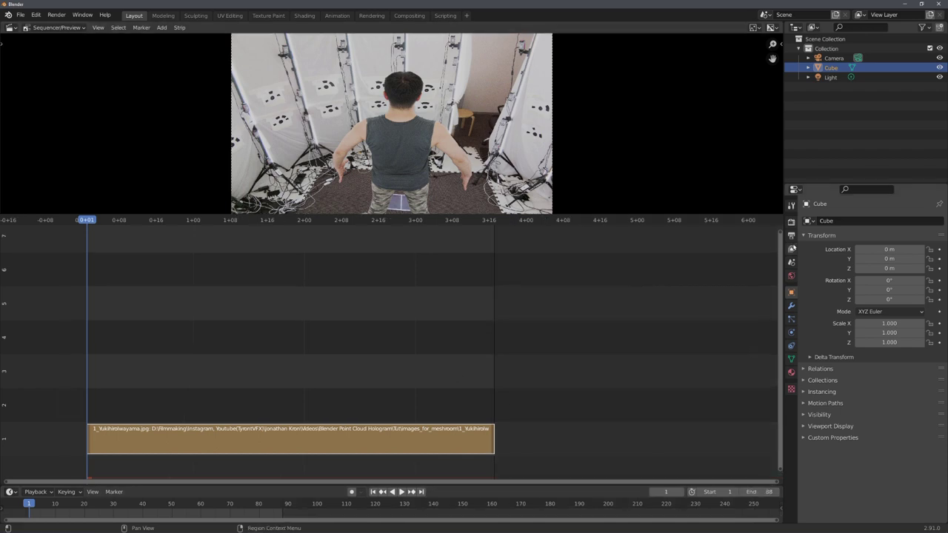
- Set the color management view transform to Standard and enlarge the preview area above the sequencer
{"action": "left_click", "coordinate": [791, 222]}
{"action": "left_click", "coordinate": [831, 459]}
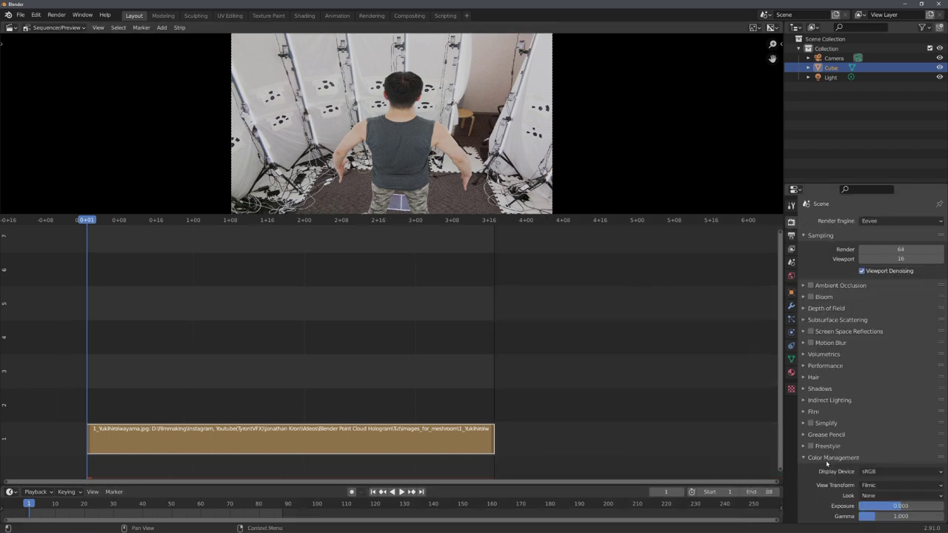
{"action": "left_click", "coordinate": [874, 486]}
{"action": "left_click", "coordinate": [877, 480]}
{"action": "left_click_drag", "start_coordinate": [450, 216], "coordinate": [450, 317]}
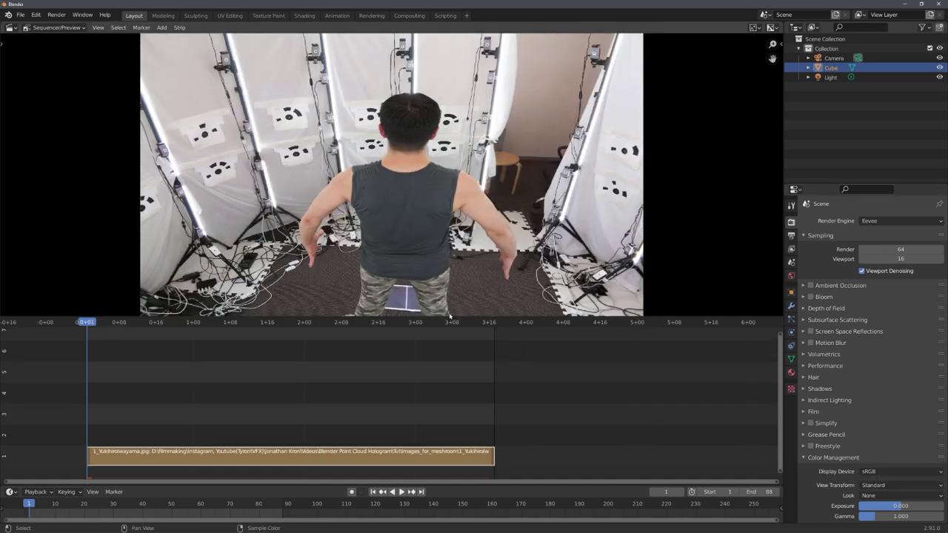
{"action": "scroll", "coordinate": [430, 233], "scroll_direction": "down", "scroll_amount": 1}
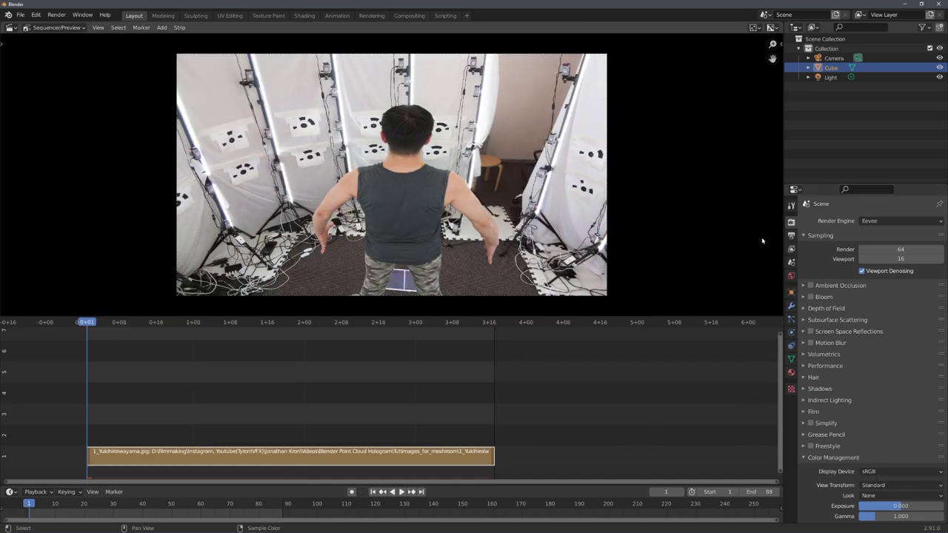
- Look up the last source picture's dimensions in File Explorer and set the render resolution to 3280 × 2464 px
{"action": "left_click", "coordinate": [792, 236]}
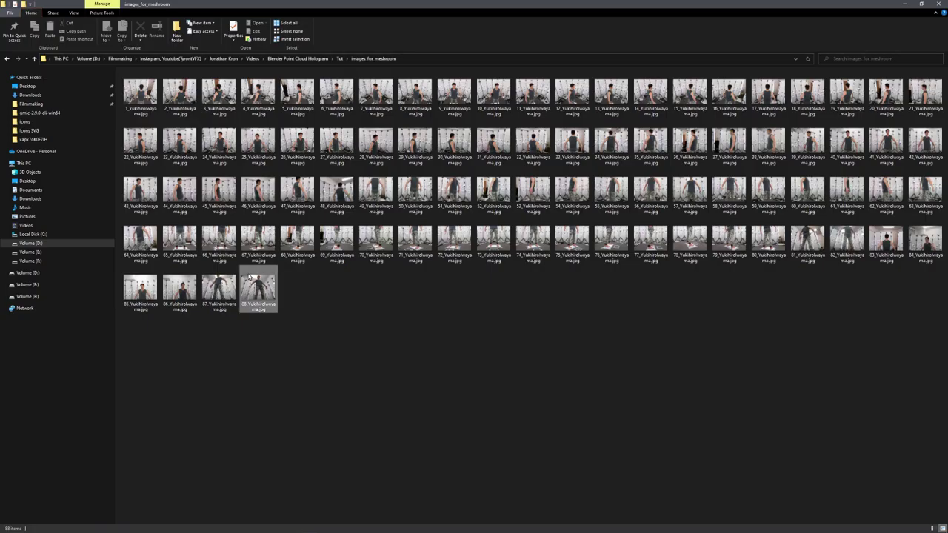
{"action": "right_click", "coordinate": [252, 276]}
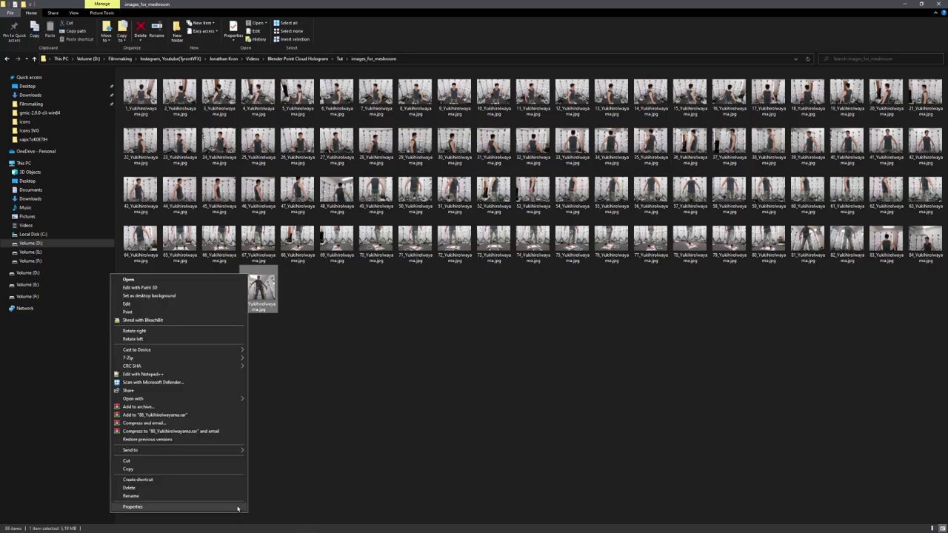
{"action": "left_click", "coordinate": [178, 508]}
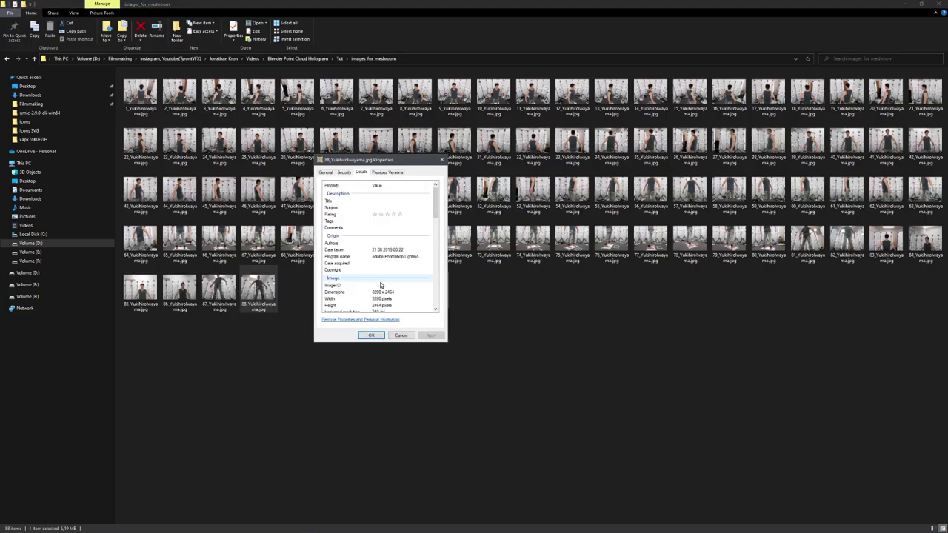
{"action": "scroll", "coordinate": [379, 276], "scroll_direction": "down", "scroll_amount": 2}
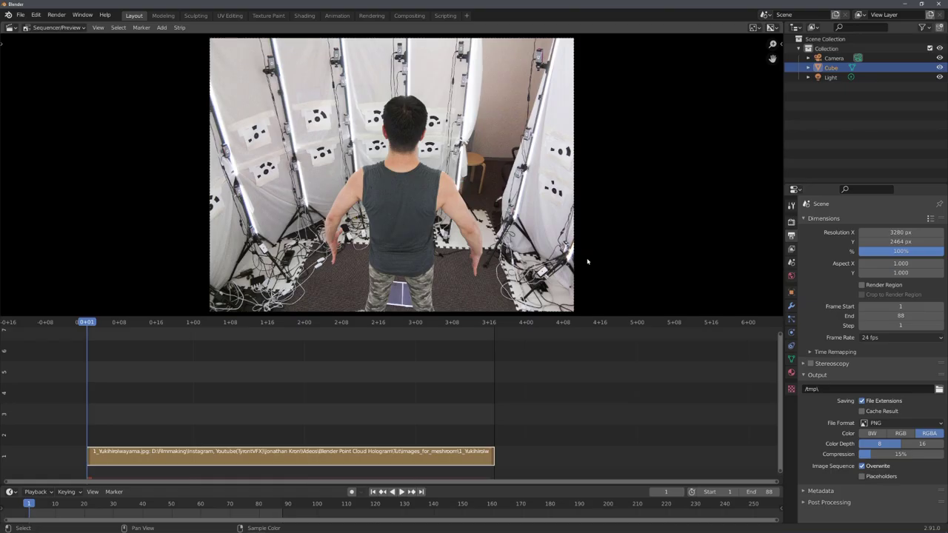
- Set the render resolution percentage to 50%
{"action": "left_click", "coordinate": [926, 251]}
{"action": "type", "text": "5"}
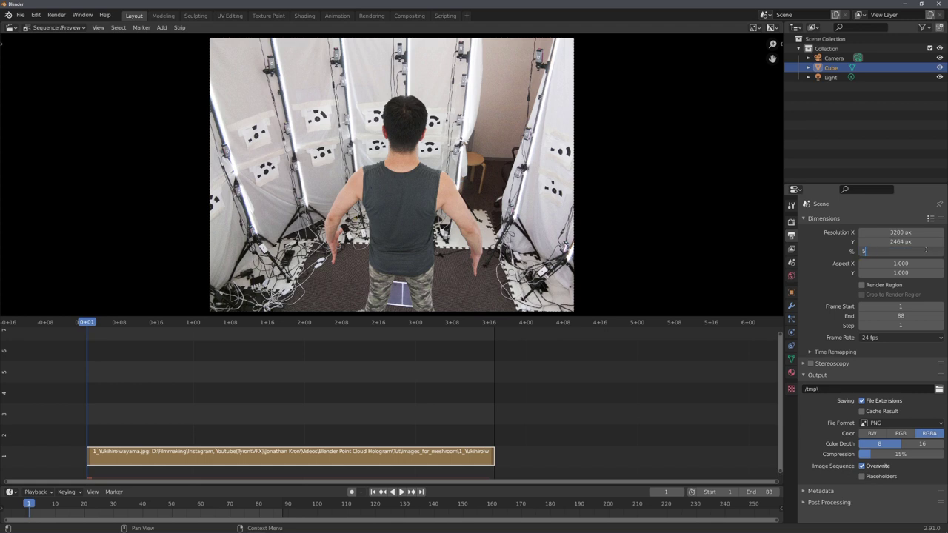
{"action": "type", "text": "0"}
{"action": "key", "text": "Return"}
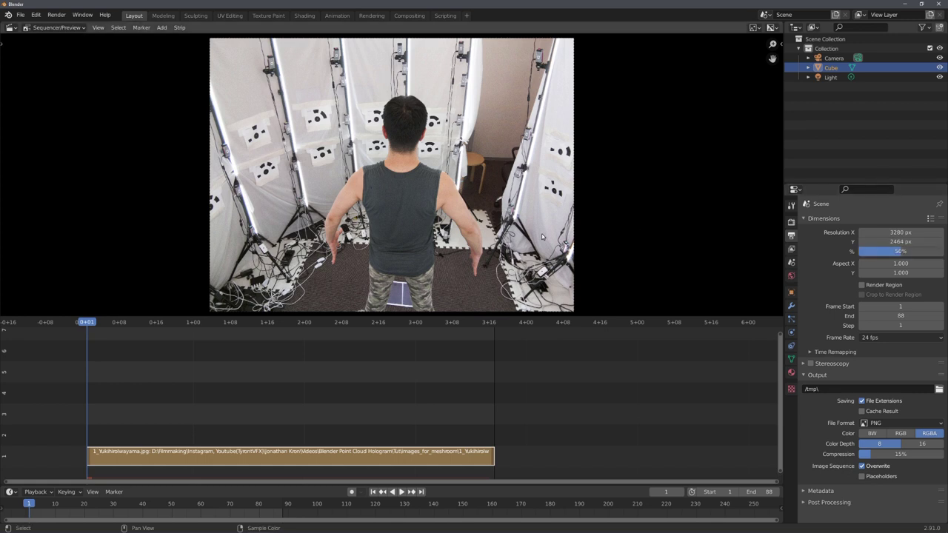
- Look at the output folder choices without picking one, and lower the PNG compression of the render output
{"action": "left_click", "coordinate": [940, 389]}
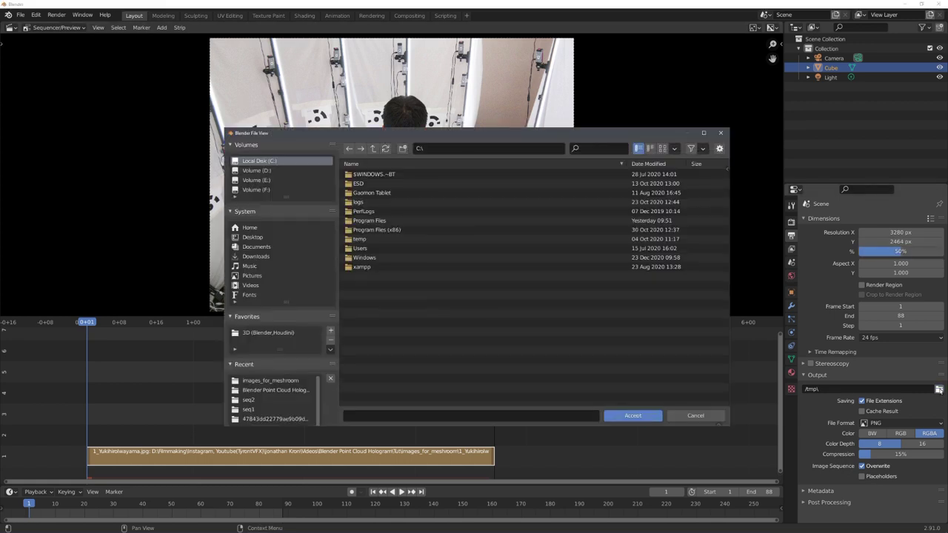
{"action": "left_click", "coordinate": [696, 415]}
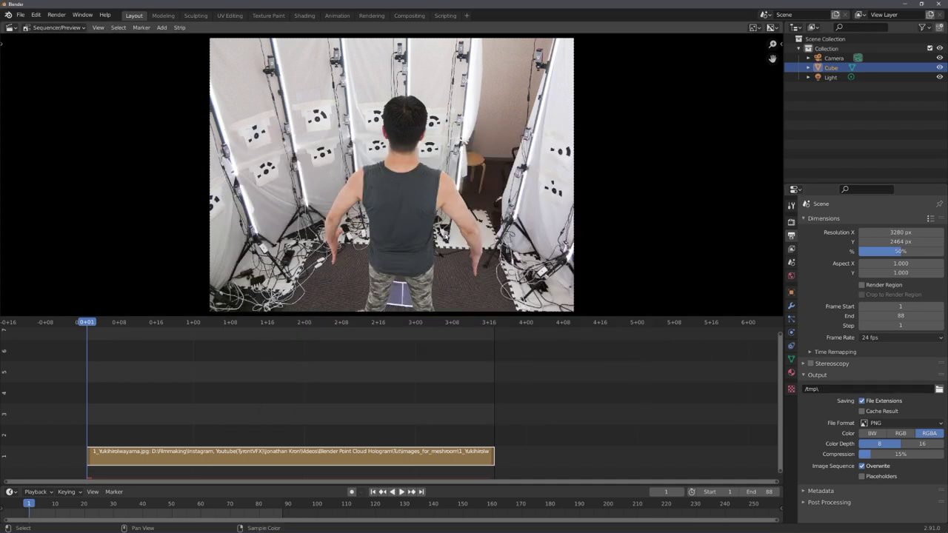
{"action": "scroll", "coordinate": [445, 236], "scroll_direction": "up", "scroll_amount": 3}
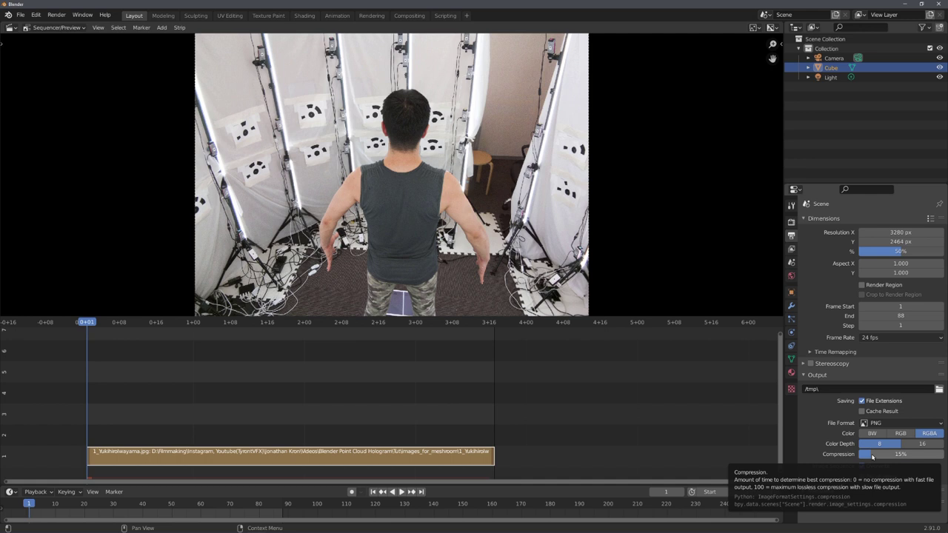
{"action": "left_click_drag", "start_coordinate": [872, 457], "coordinate": [860, 457]}
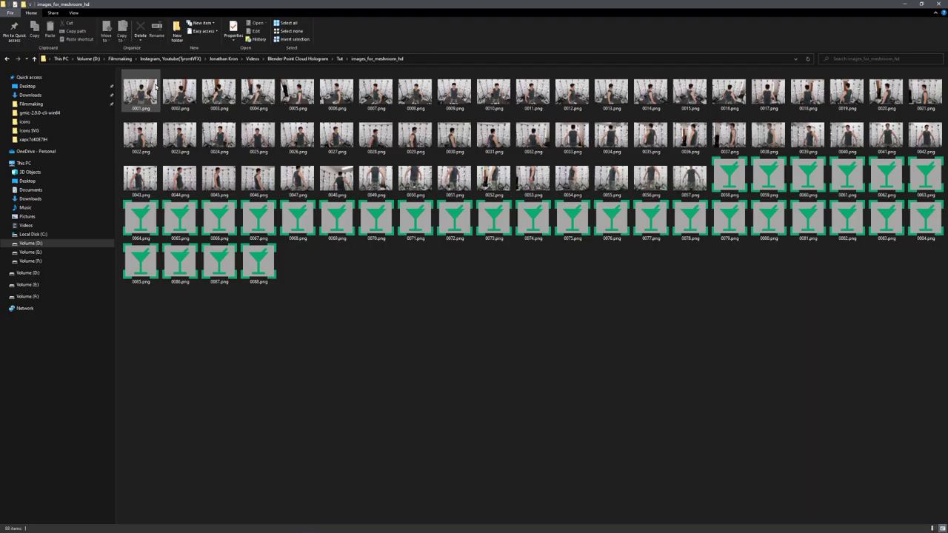
- Check the dimensions of the rendered picture 0001.png in the images_for_meshroom_hd folder through its properties
{"action": "left_click", "coordinate": [141, 90]}
{"action": "right_click", "coordinate": [139, 88]}
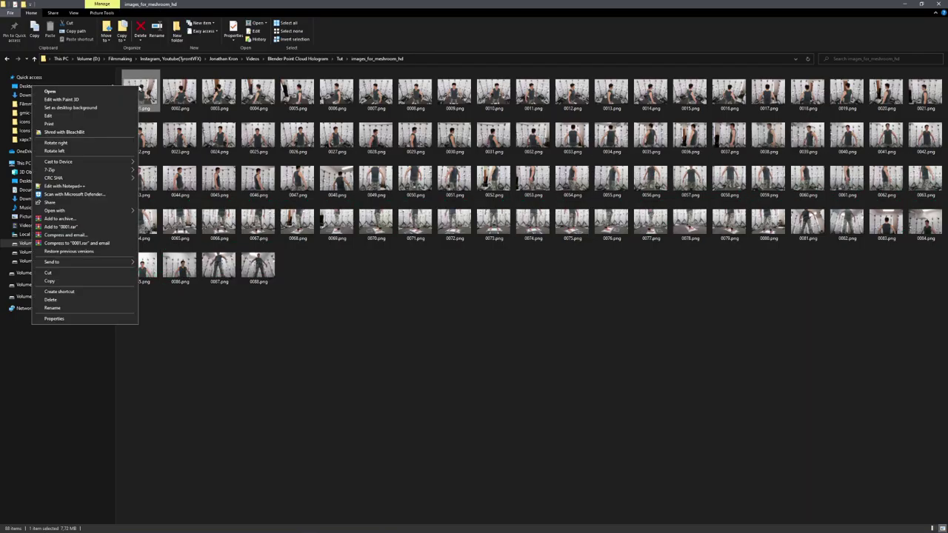
{"action": "left_click", "coordinate": [54, 318]}
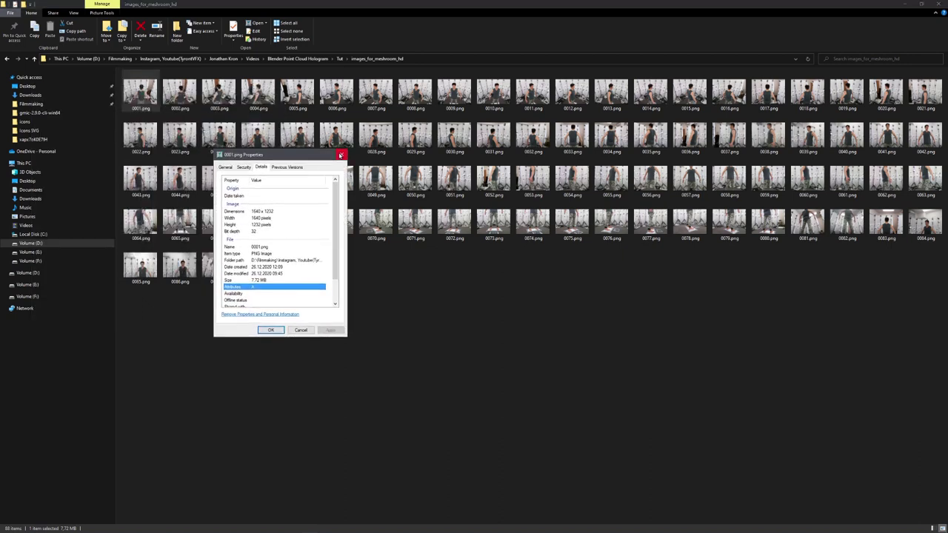
{"action": "left_click", "coordinate": [340, 156]}
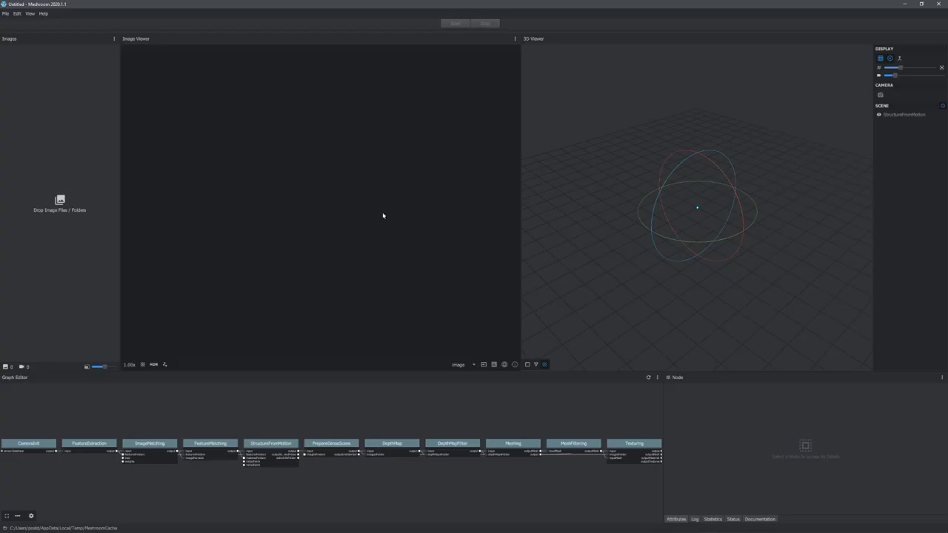
- Import all pictures from the images_for_meshroom_hd folder into Meshroom's image list
{"action": "key", "text": "alt+Tab"}
{"action": "left_click_drag", "start_coordinate": [387, 5], "coordinate": [584, 45]}
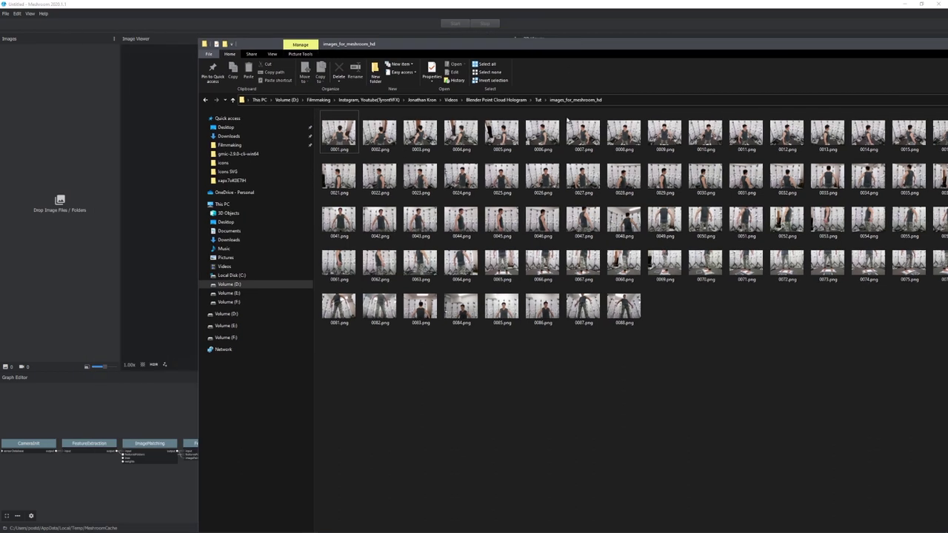
{"action": "key", "text": "ctrl+a"}
{"action": "left_click_drag", "start_coordinate": [339, 133], "coordinate": [76, 145]}
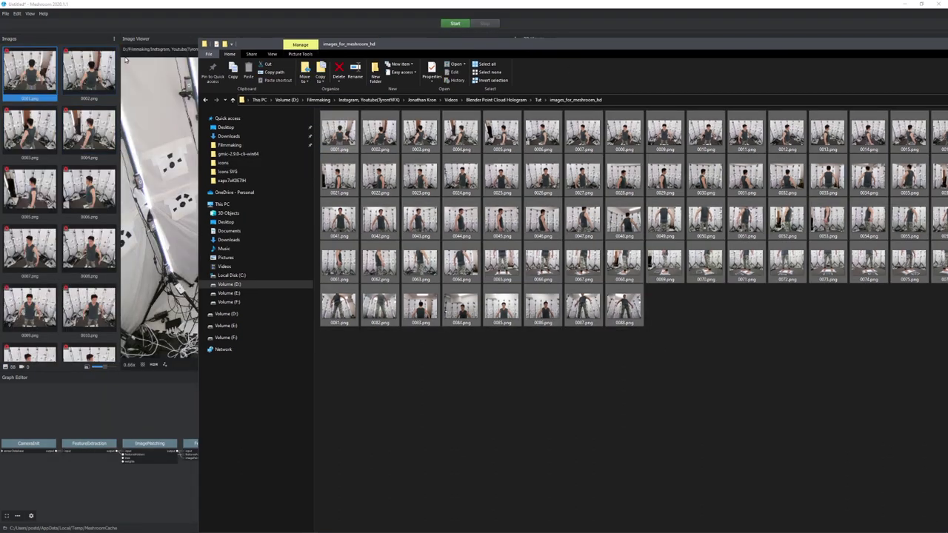
- Switch to Meshroom and place the Texturing node beside the MeshFiltering node in the graph
{"action": "left_click", "coordinate": [169, 4]}
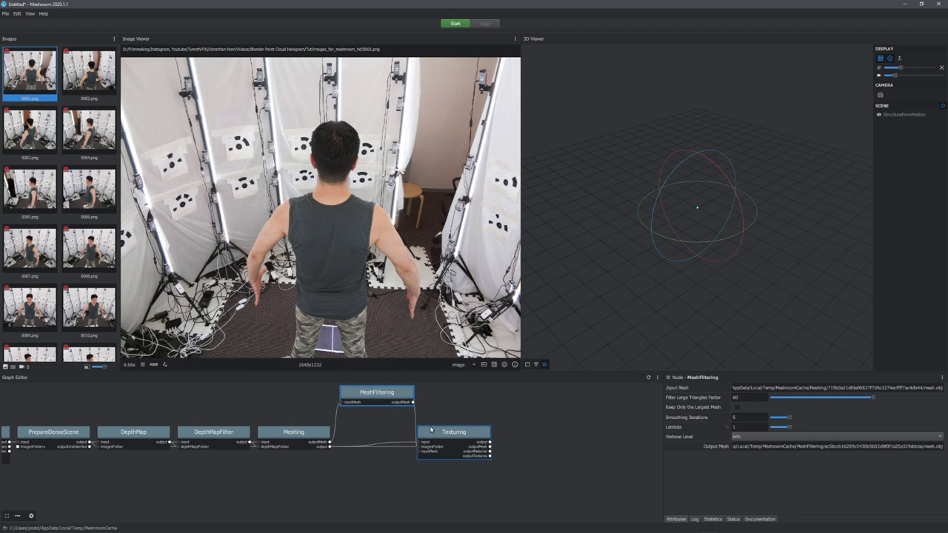
{"action": "left_click_drag", "start_coordinate": [441, 433], "coordinate": [443, 394]}
{"action": "middle_click_drag", "start_coordinate": [402, 431], "coordinate": [449, 444]}
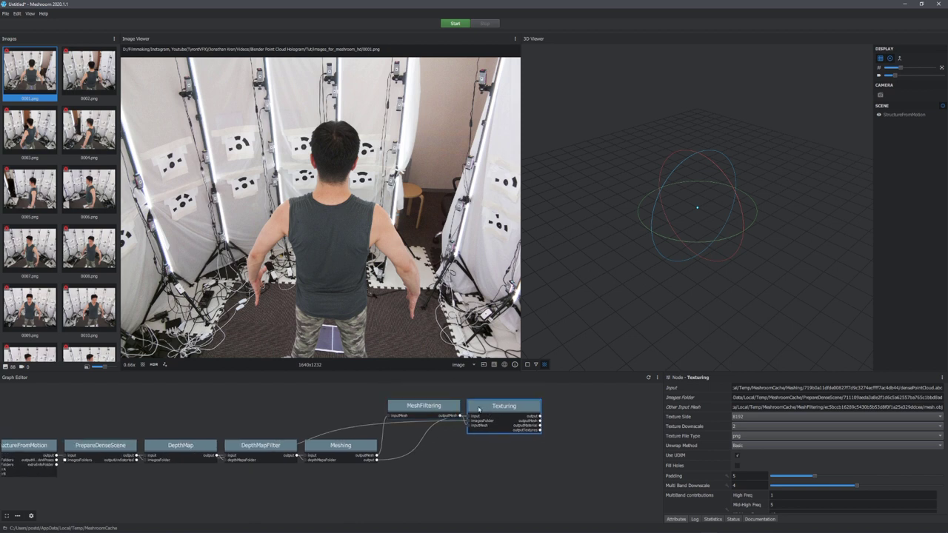
- Enable Colorize Output and Save Raw Dense Point Cloud among the Meshing node's advanced attributes
{"action": "left_click", "coordinate": [356, 449]}
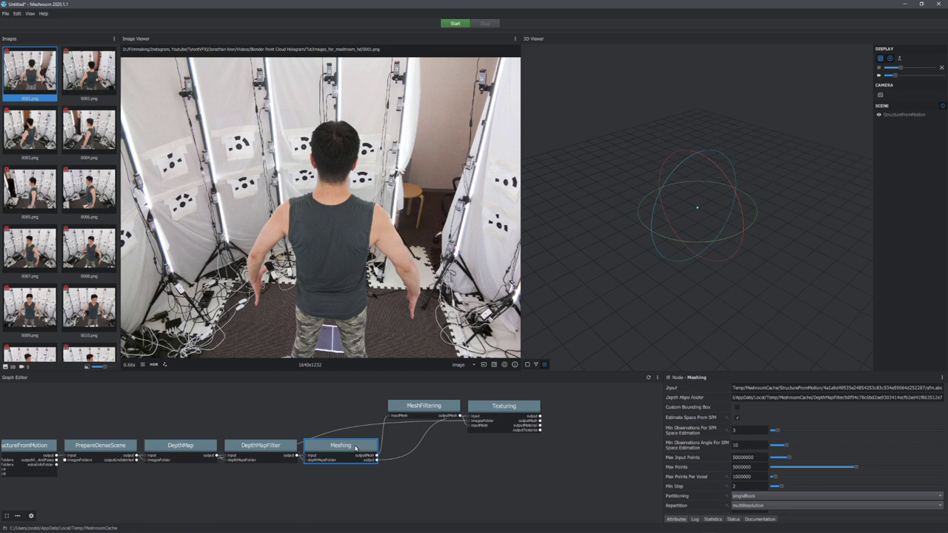
{"action": "middle_click_drag", "start_coordinate": [439, 462], "coordinate": [385, 436]}
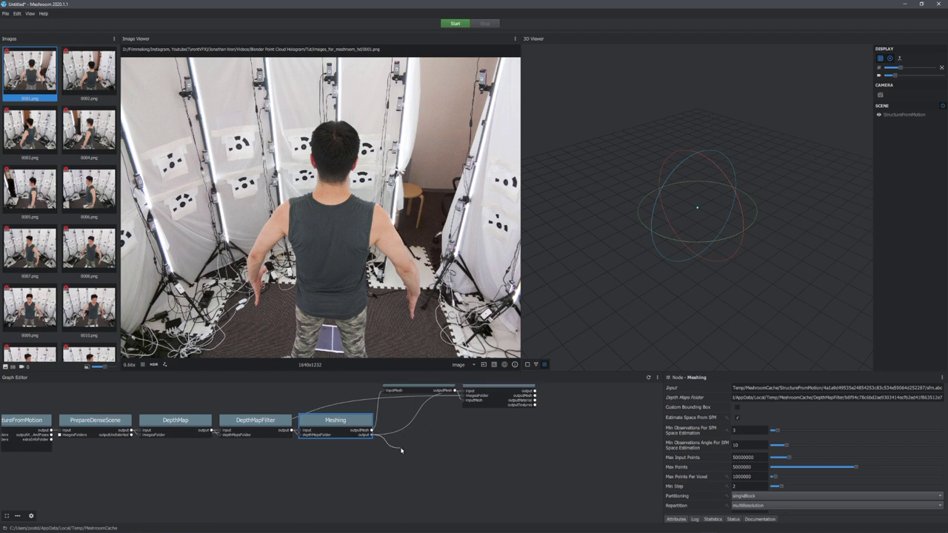
{"action": "left_click", "coordinate": [942, 377]}
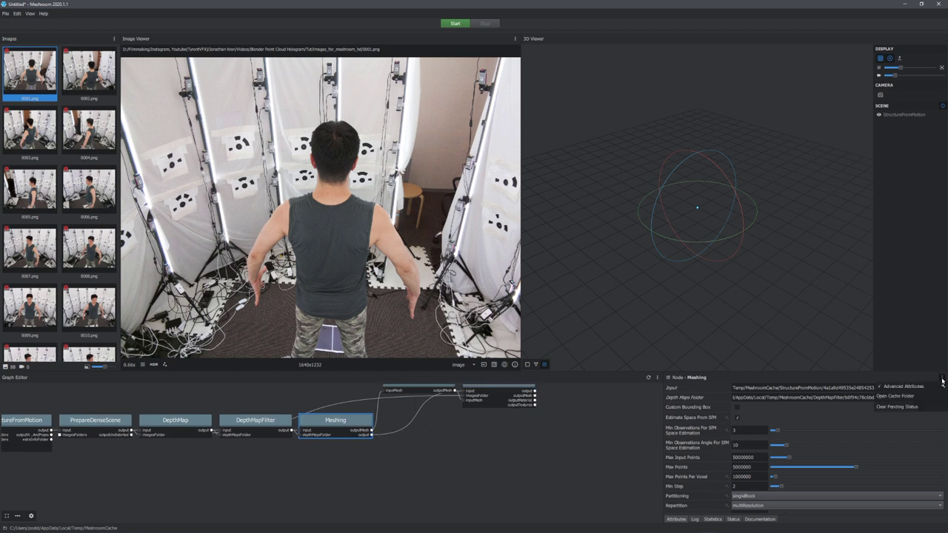
{"action": "left_click", "coordinate": [905, 386]}
{"action": "scroll", "coordinate": [737, 468], "scroll_direction": "down", "scroll_amount": 10}
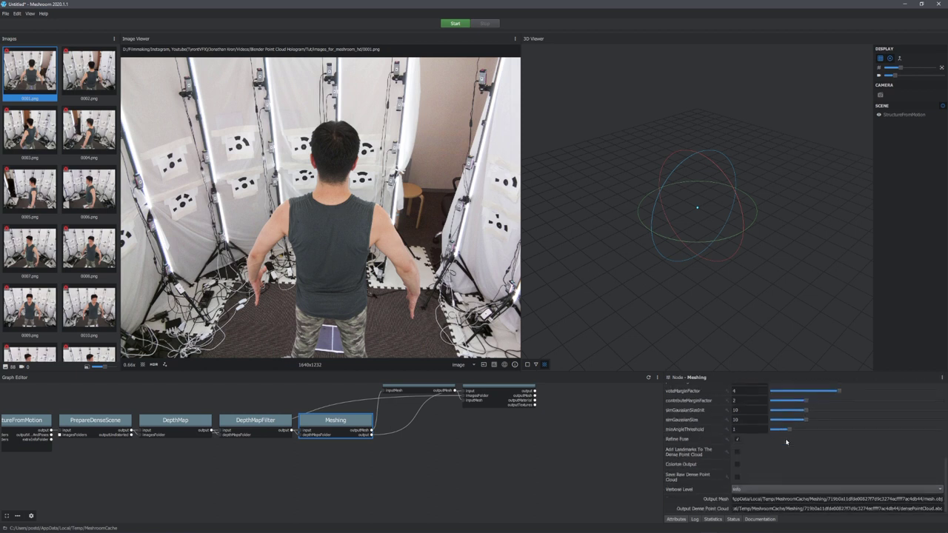
{"action": "left_click", "coordinate": [737, 477]}
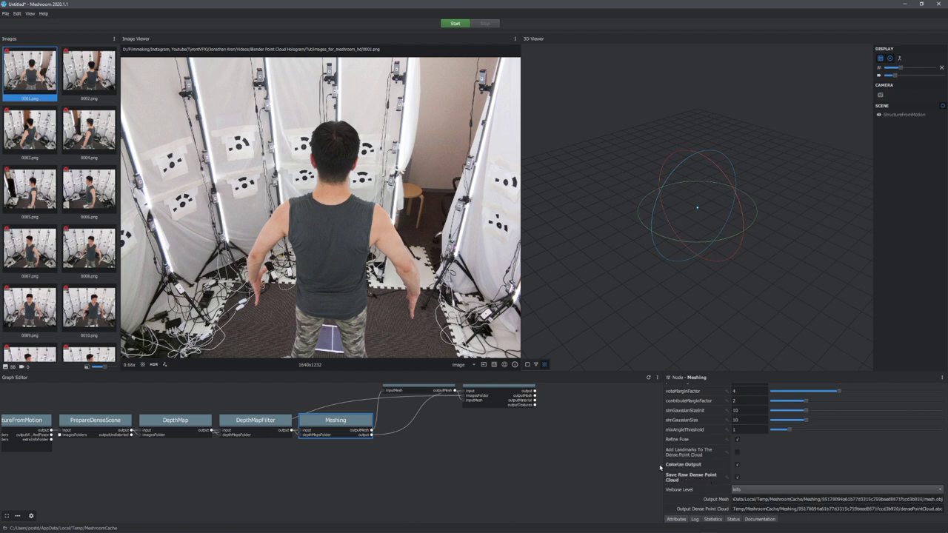
- Add an ExportColoredPointCloud node below the texturing branch and connect the Meshing node's output to its input
{"action": "right_click_drag", "start_coordinate": [432, 463], "coordinate": [419, 440]}
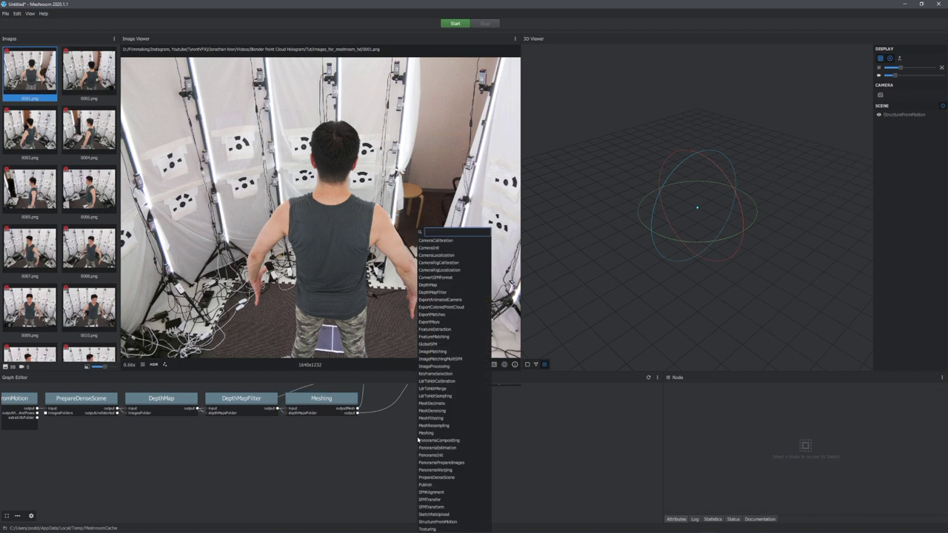
{"action": "type", "text": "expo"}
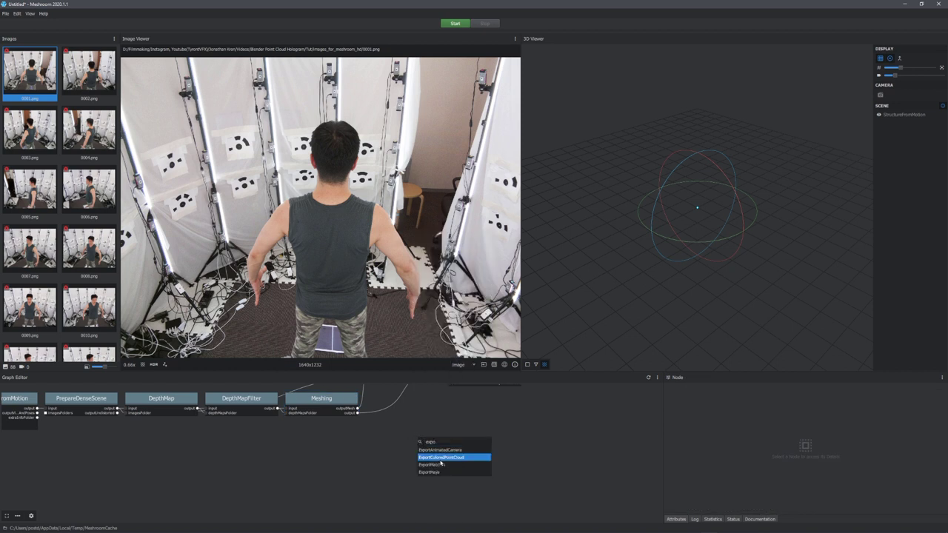
{"action": "left_click", "coordinate": [441, 457]}
{"action": "left_click_drag", "start_coordinate": [441, 437], "coordinate": [445, 420]}
{"action": "left_click_drag", "start_coordinate": [358, 413], "coordinate": [422, 435]}
{"action": "middle_click_drag", "start_coordinate": [467, 432], "coordinate": [353, 430]}
{"action": "left_click_drag", "start_coordinate": [353, 430], "coordinate": [342, 431]}
- Add a ConvertSfMFormat node and connect the ExportColoredPointCloud output to its input
{"action": "right_click", "coordinate": [405, 424]}
{"action": "type", "text": "conv"}
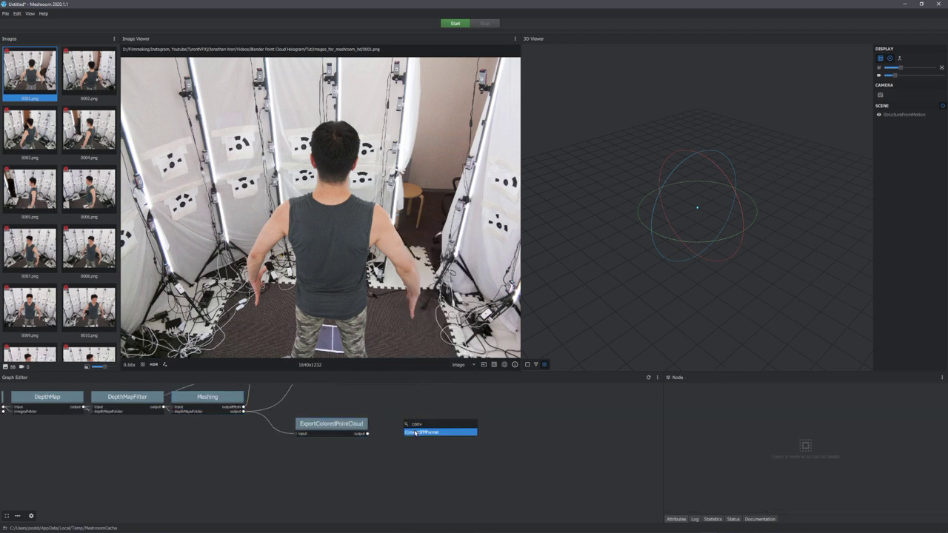
{"action": "left_click", "coordinate": [416, 432]}
{"action": "left_click", "coordinate": [371, 434]}
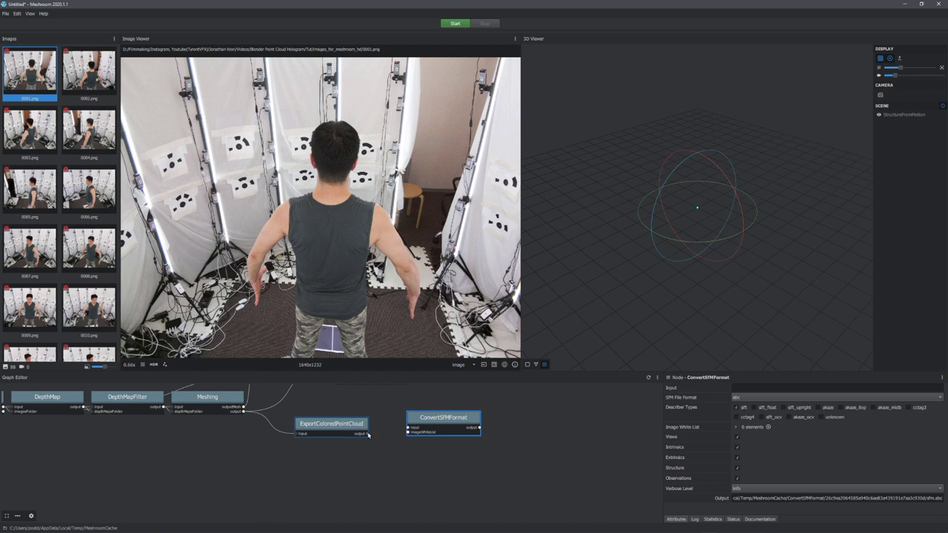
{"action": "left_click_drag", "start_coordinate": [431, 423], "coordinate": [414, 429]}
- Set the ConvertSfMFormat node's SfM File Format to ply and enable the unknown describer type
{"action": "left_click", "coordinate": [743, 398]}
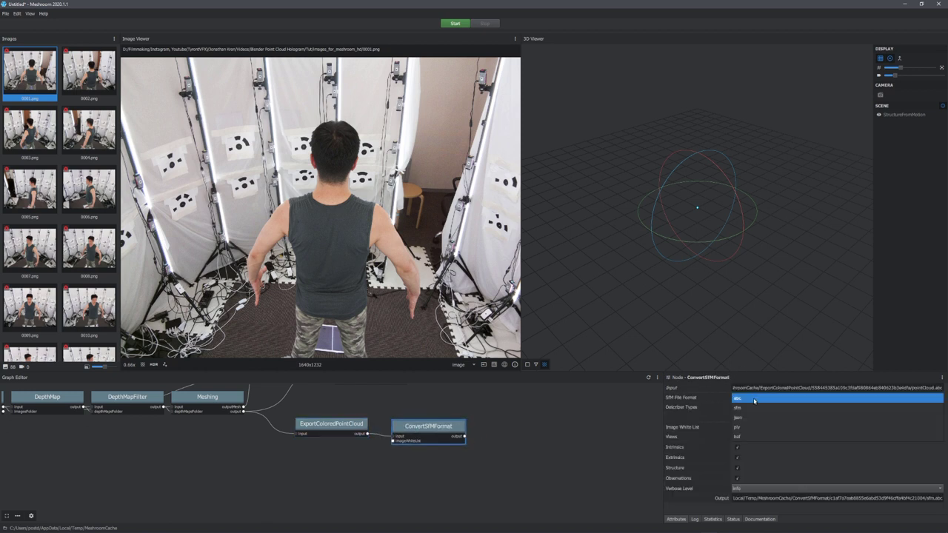
{"action": "left_click", "coordinate": [742, 427]}
{"action": "left_click", "coordinate": [823, 418]}
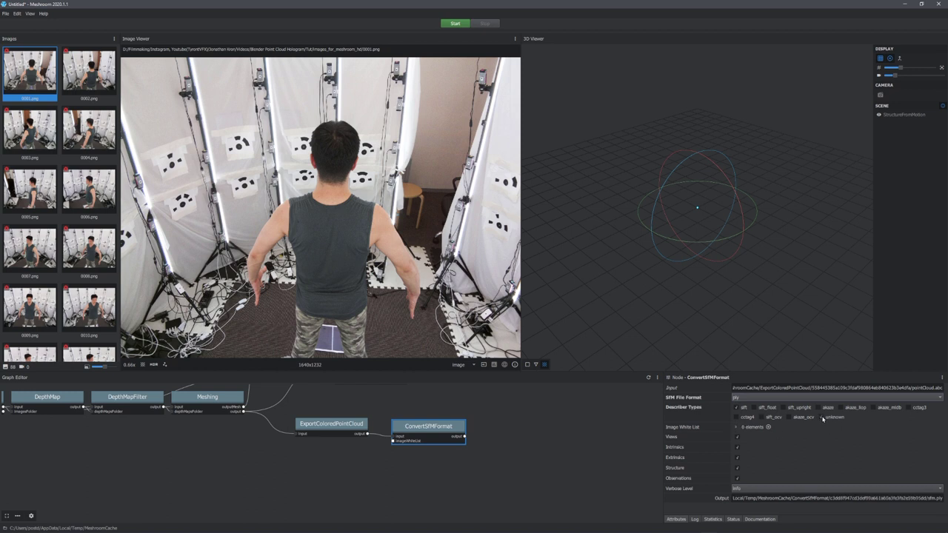
{"action": "middle_click_drag", "start_coordinate": [524, 433], "coordinate": [559, 464]}
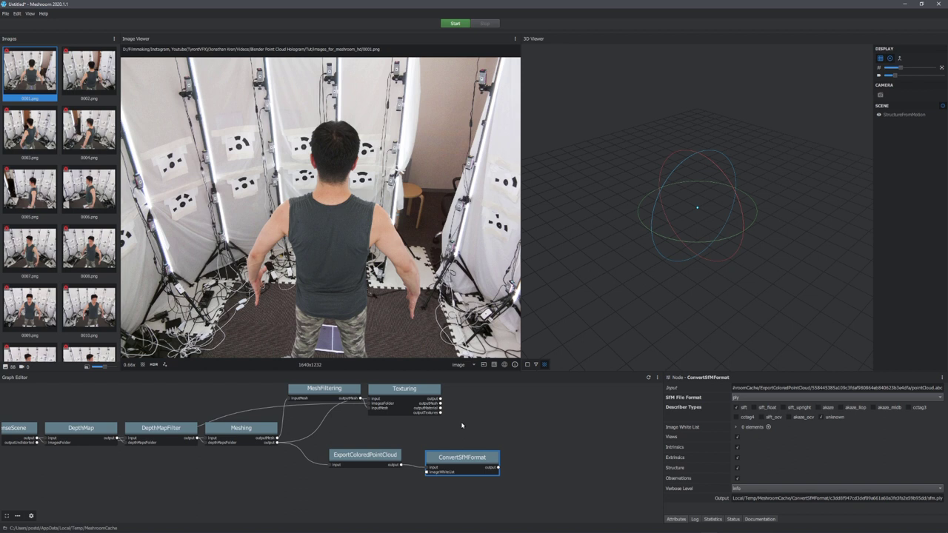
{"action": "scroll", "coordinate": [460, 421], "scroll_direction": "down", "scroll_amount": 3}
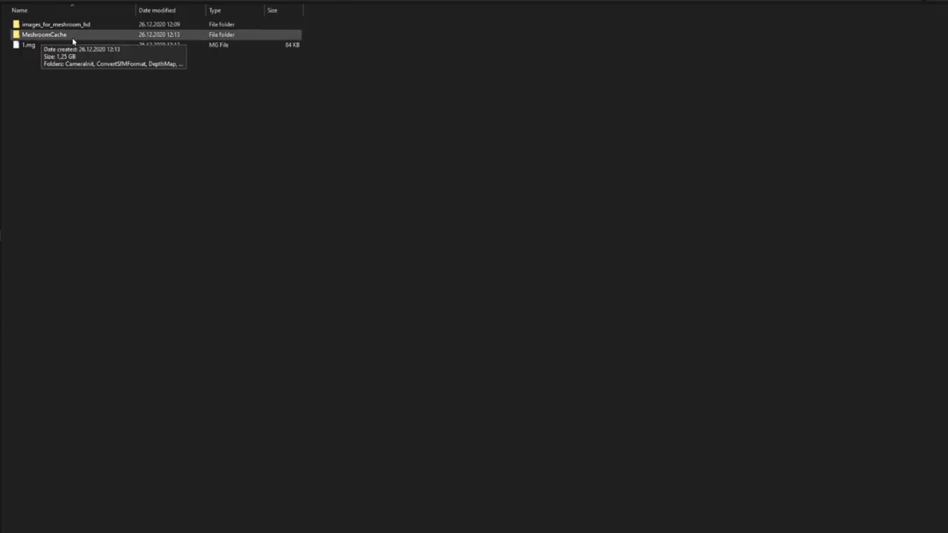
- Locate the sfm.ply point cloud file in the ConvertSfMFormat result subfolder of MeshroomCache and check its file size
{"action": "left_click", "coordinate": [69, 41]}
{"action": "double_click", "coordinate": [69, 41]}
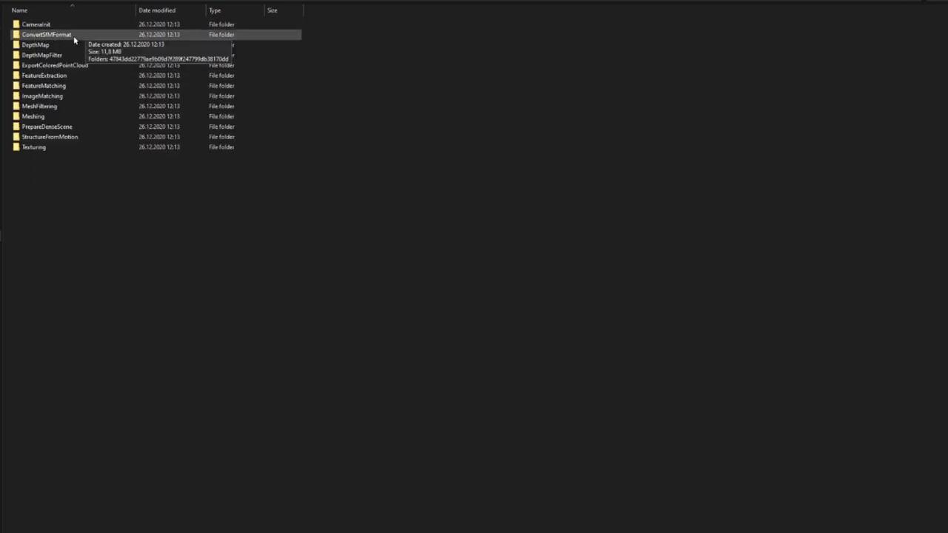
{"action": "double_click", "coordinate": [52, 35]}
{"action": "double_click", "coordinate": [58, 27]}
{"action": "left_click_drag", "start_coordinate": [40, 75], "coordinate": [96, 27]}
{"action": "left_click", "coordinate": [74, 75]}
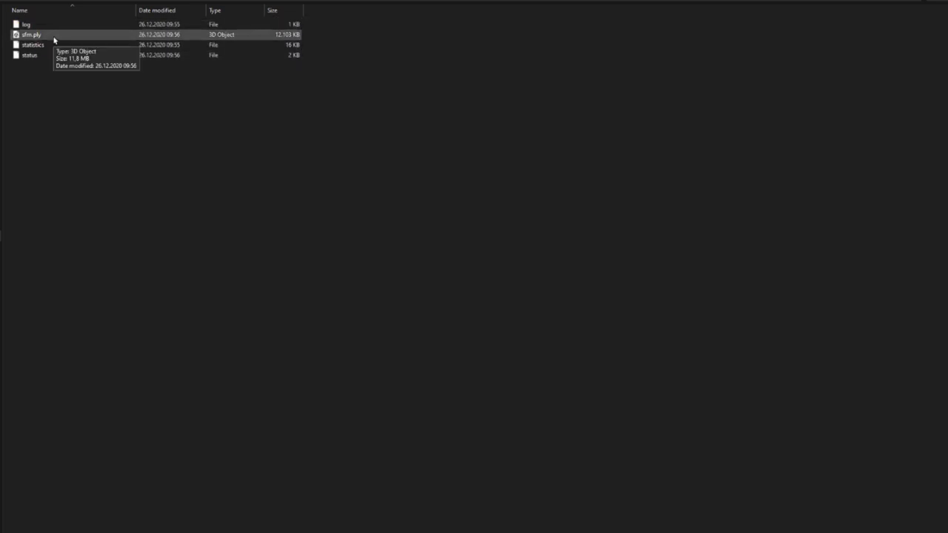
{"action": "left_click", "coordinate": [312, 40]}
{"action": "left_click_drag", "start_coordinate": [310, 34], "coordinate": [284, 63]}
{"action": "left_click", "coordinate": [276, 89]}
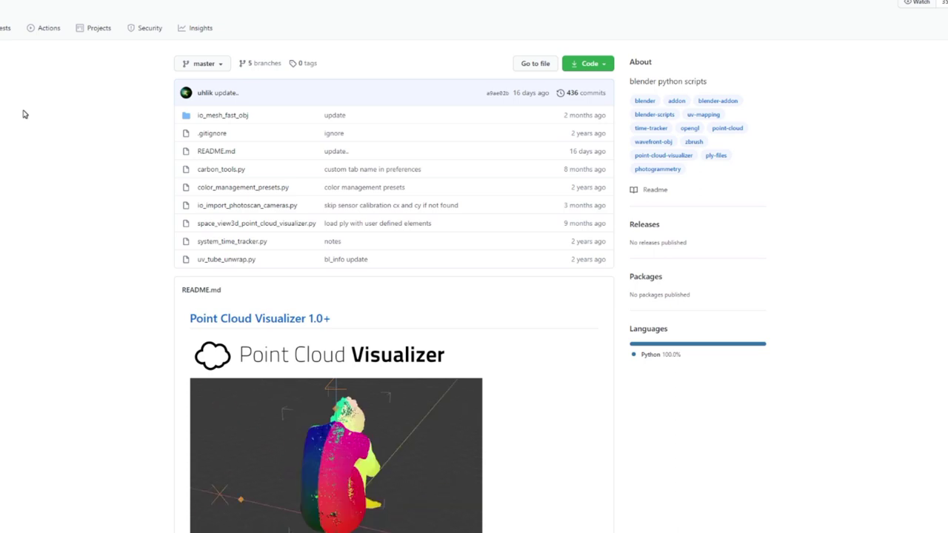
- Download the repository containing the Point Cloud Visualizer add-on from its GitHub page
{"action": "left_click", "coordinate": [590, 64]}
{"action": "left_click", "coordinate": [72, 207]}
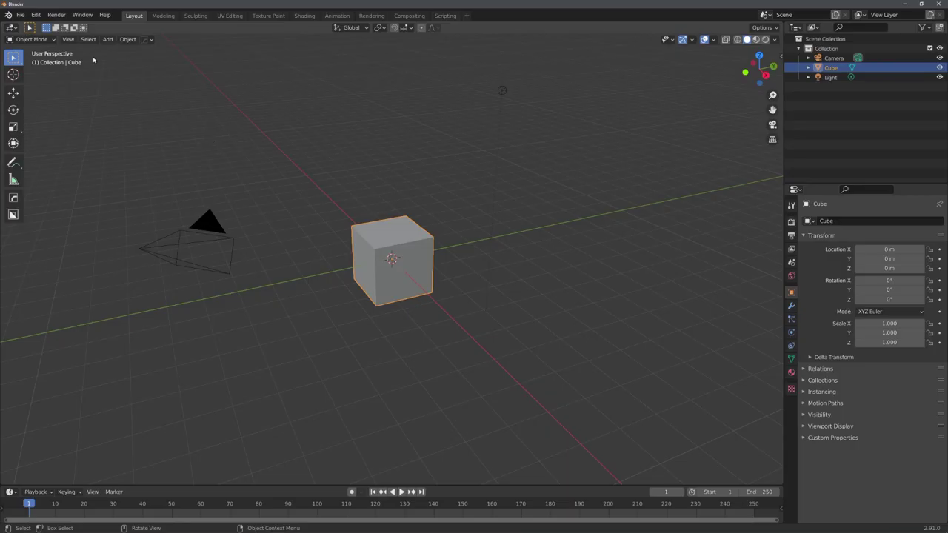
- In Blender, install the add-on file space_view3d_point_cloud_visualizer.py and enable 3D View: Point Cloud Visualizer
{"action": "left_click", "coordinate": [35, 15]}
{"action": "left_click", "coordinate": [72, 161]}
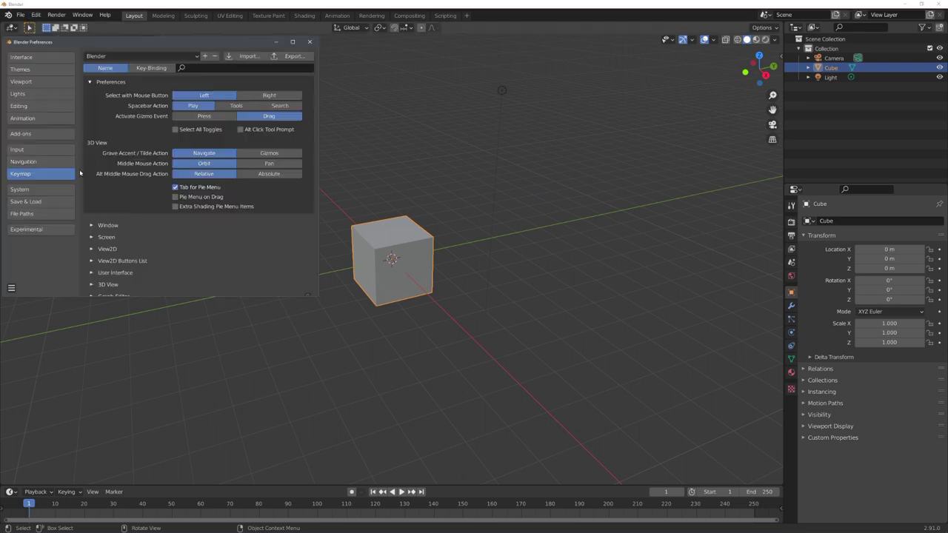
{"action": "left_click", "coordinate": [52, 134]}
{"action": "left_click", "coordinate": [249, 57]}
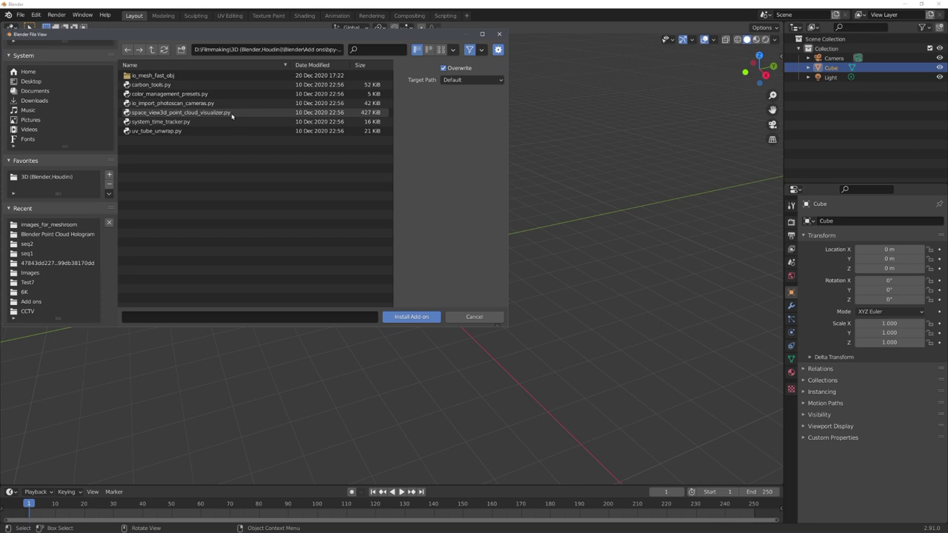
{"action": "left_click", "coordinate": [212, 112]}
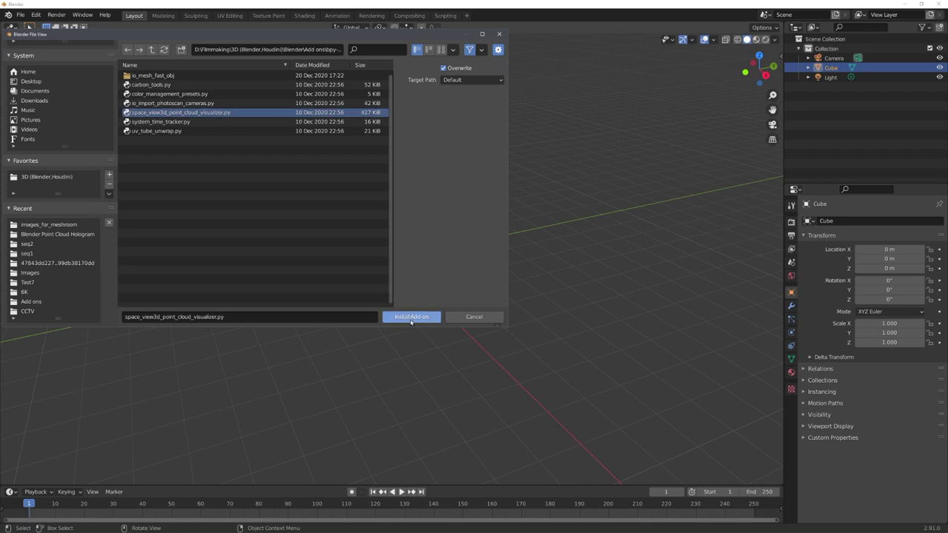
{"action": "left_click", "coordinate": [441, 319]}
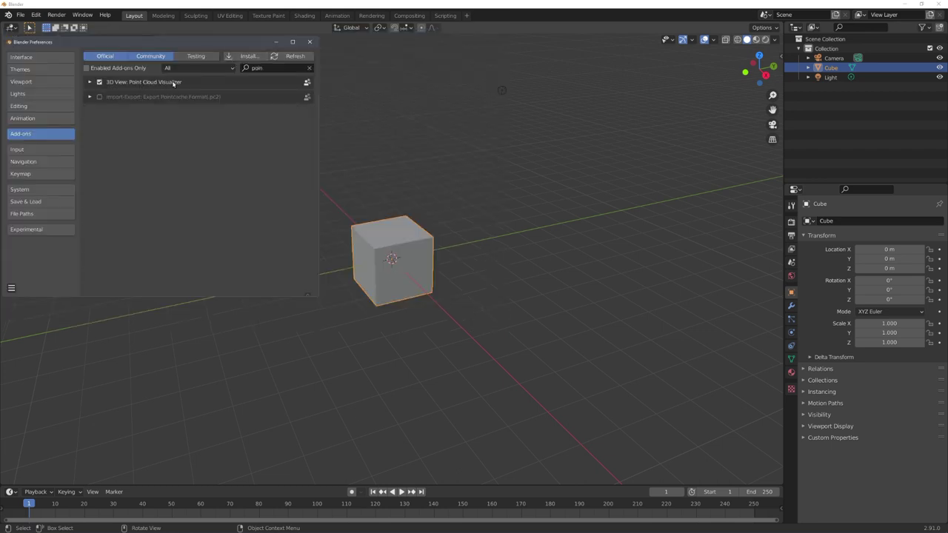
{"action": "left_click", "coordinate": [310, 41]}
- Add a Motion Tracking workspace from the VFX templates
{"action": "middle_click_drag", "start_coordinate": [435, 195], "coordinate": [444, 203]}
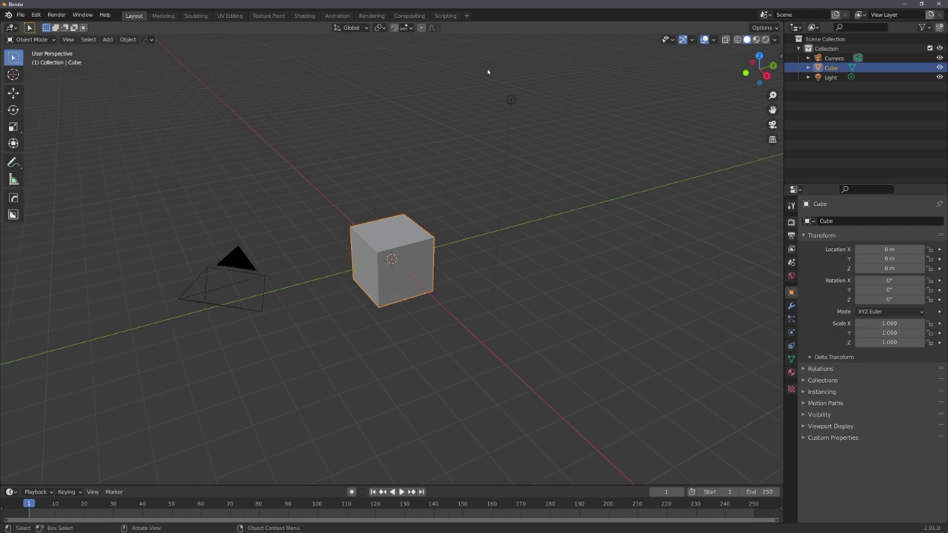
{"action": "left_click", "coordinate": [466, 16]}
{"action": "mouse_move", "coordinate": [448, 64]}
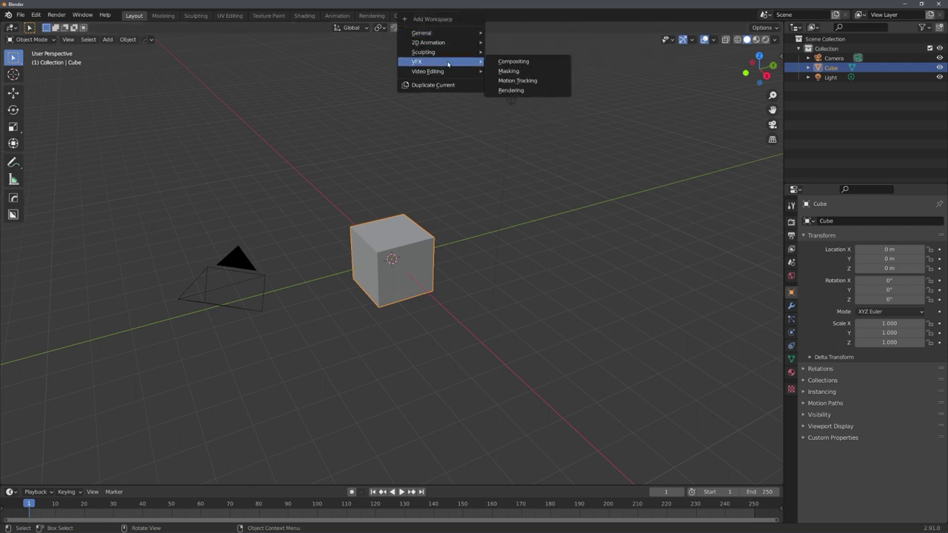
{"action": "left_click", "coordinate": [517, 80]}
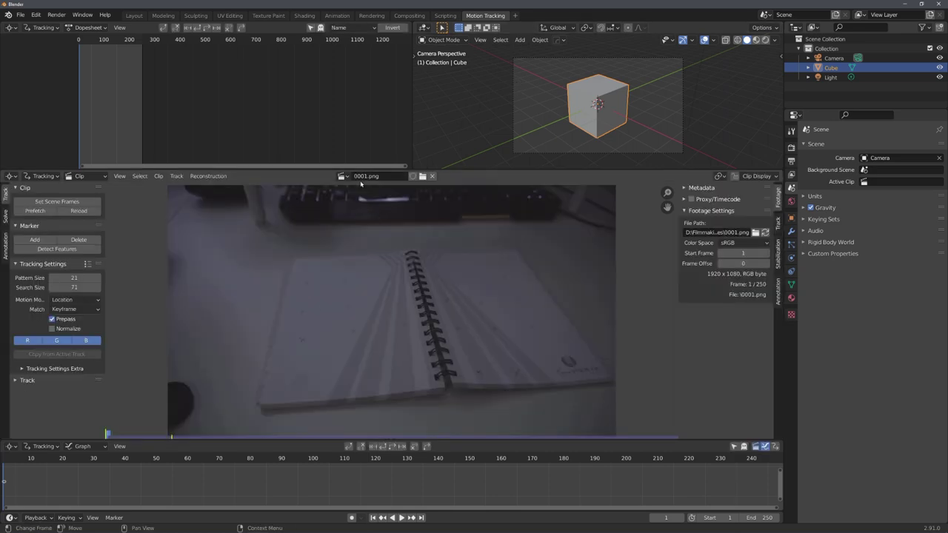
- Match the scene frames to the 0001.png clip and prefetch its footage
{"action": "left_click", "coordinate": [58, 203]}
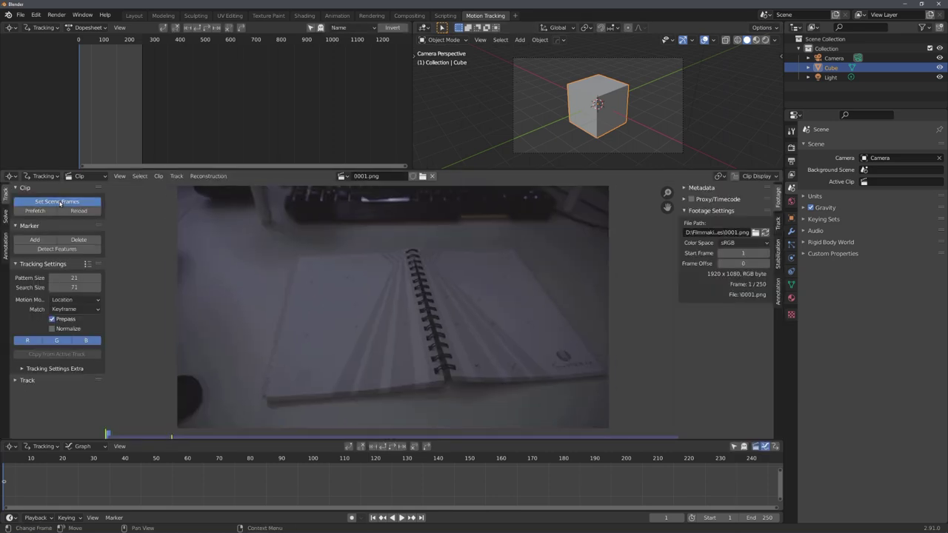
{"action": "left_click", "coordinate": [35, 210]}
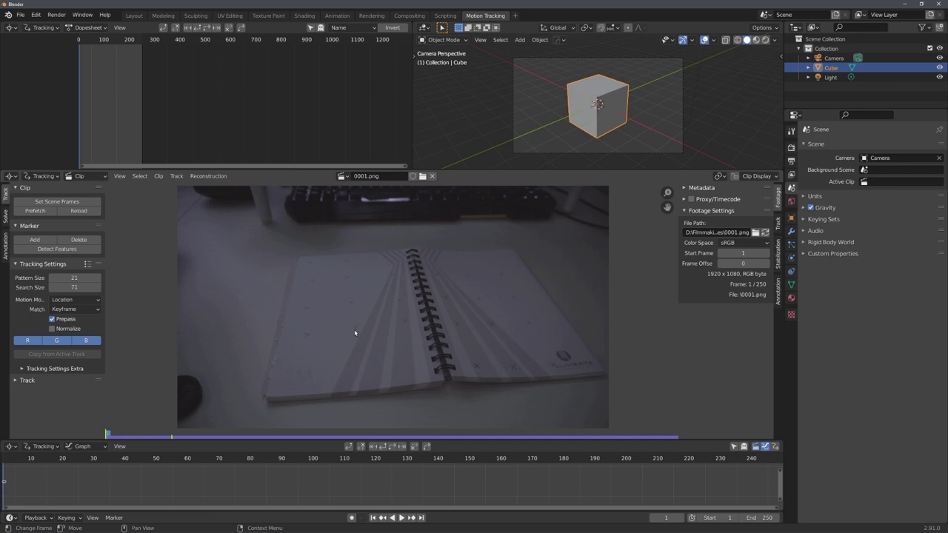
- Place four tracking markers on the pen crosses of the notebook's left page, adjusting the marker size to fit
{"action": "scroll", "coordinate": [355, 333], "scroll_direction": "up", "scroll_amount": 5}
{"action": "left_click", "coordinate": [290, 343], "text": "ctrl"}
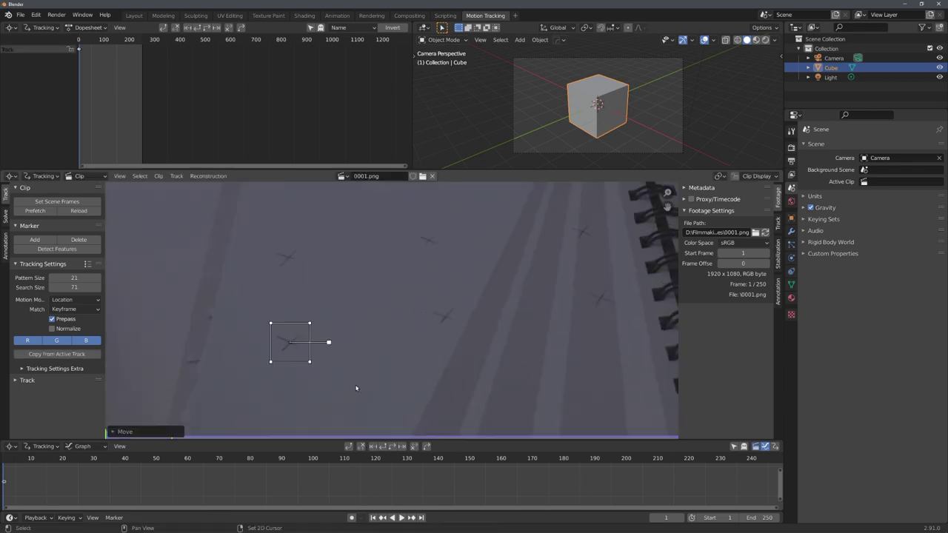
{"action": "left_click", "coordinate": [445, 318], "text": "ctrl"}
{"action": "key", "text": "s"}
{"action": "left_click", "coordinate": [448, 352]}
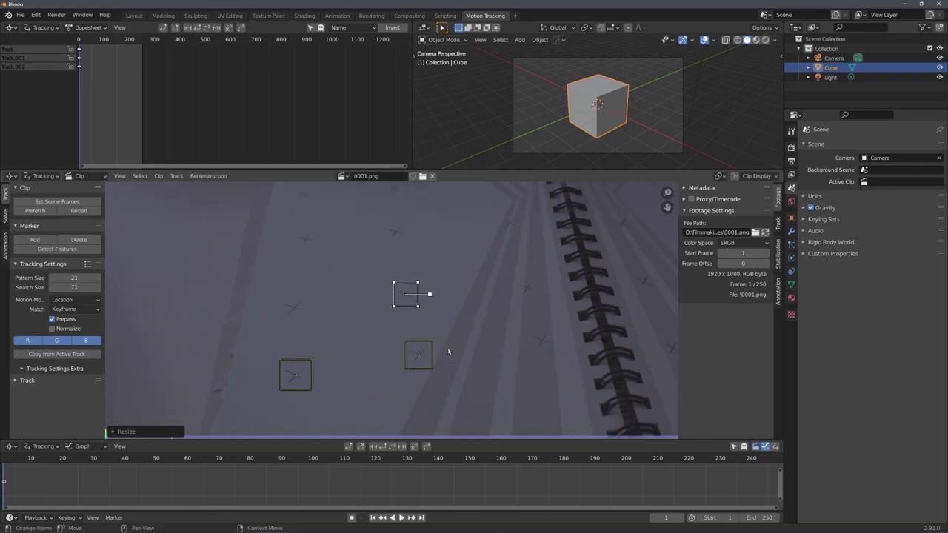
{"action": "left_click", "coordinate": [295, 308], "text": "ctrl"}
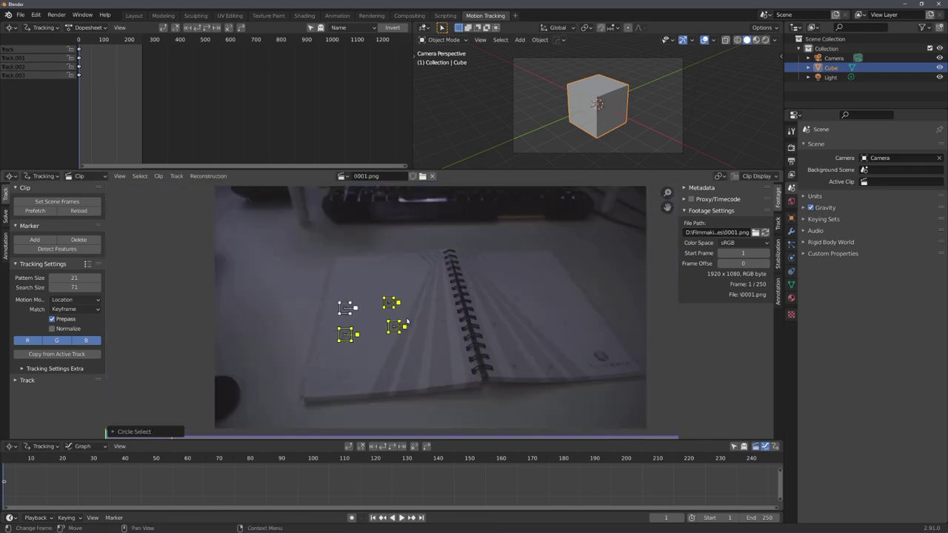
- Track the four selected notebook markers forward through the clip
{"action": "middle_click_drag", "start_coordinate": [416, 317], "coordinate": [407, 313]}
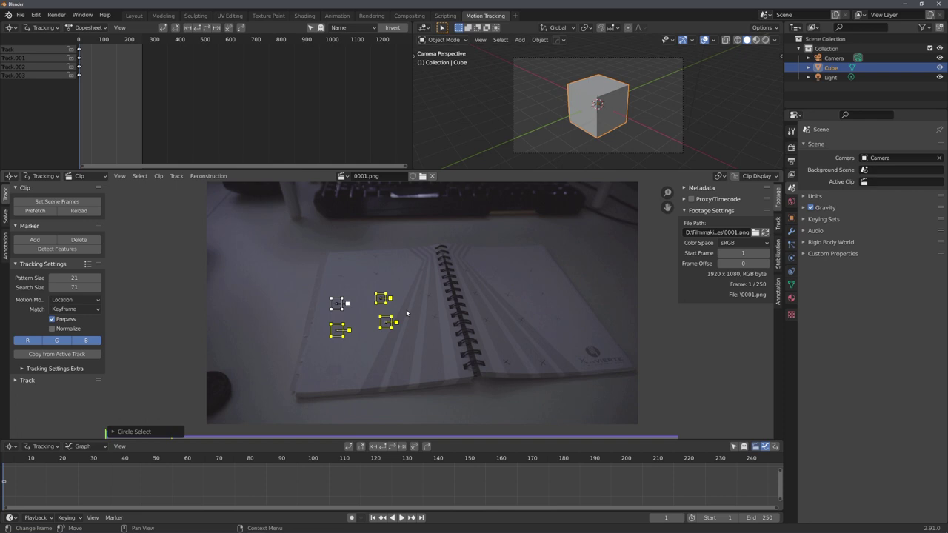
{"action": "key", "text": "ctrl+t"}
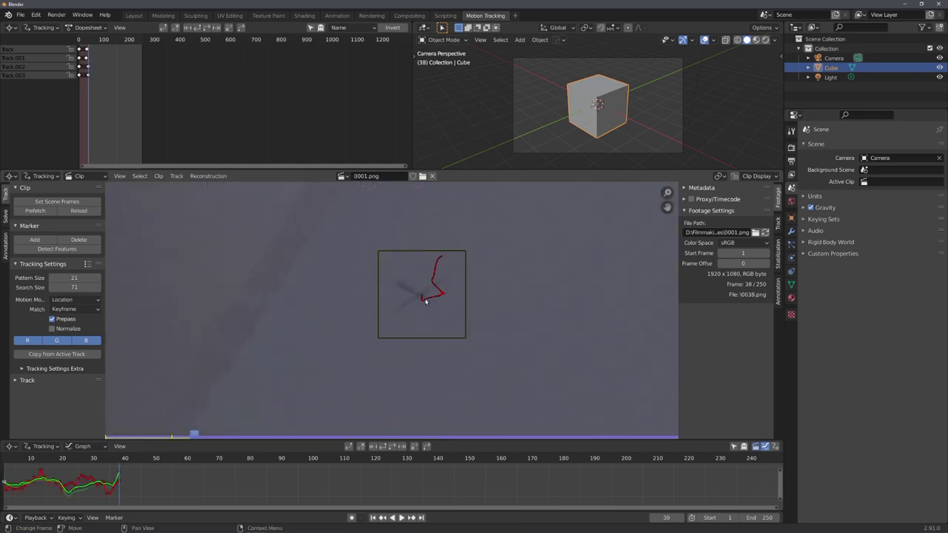
- Continue Track.003 to frame 130 and move its marker back onto the centre of its pen cross
{"action": "left_click", "coordinate": [425, 299]}
{"action": "key", "text": "Right"}
{"action": "key", "text": "g"}
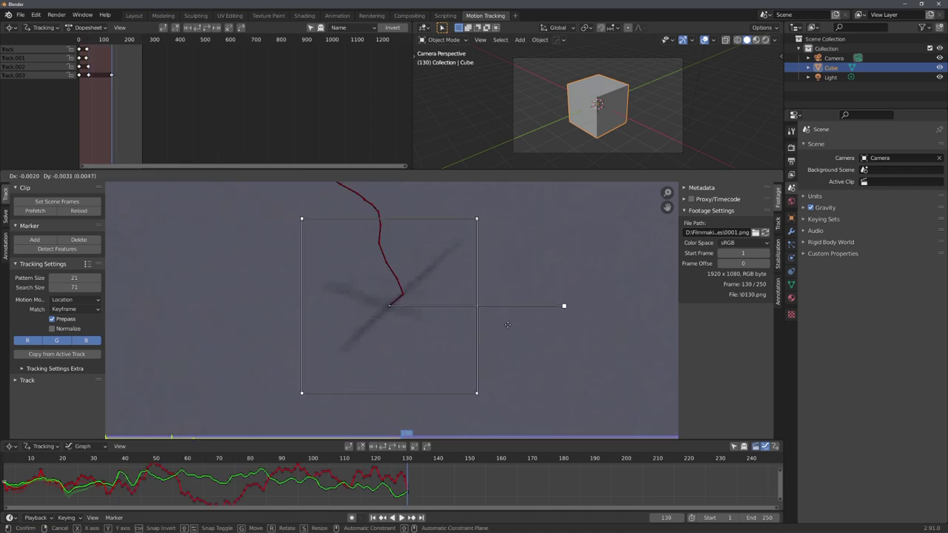
{"action": "left_click", "coordinate": [505, 329]}
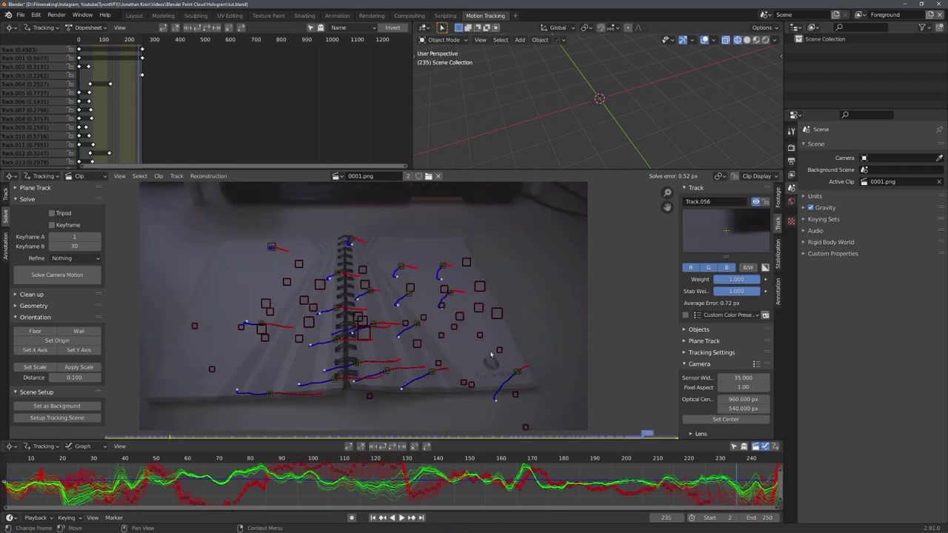
- Return to the start frame and solve the camera motion from the notebook tracks
{"action": "key", "text": "shift+Left"}
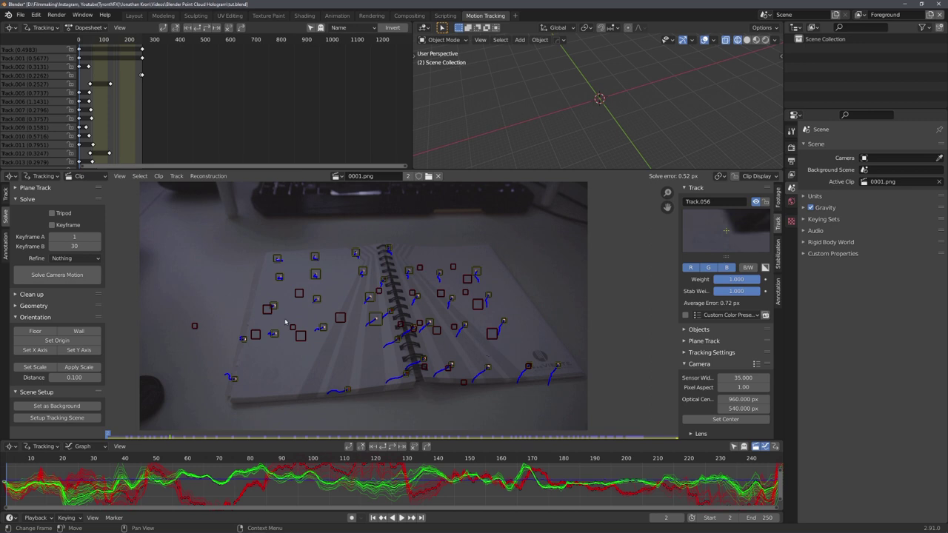
{"action": "left_click", "coordinate": [81, 276]}
{"action": "left_click", "coordinate": [91, 278]}
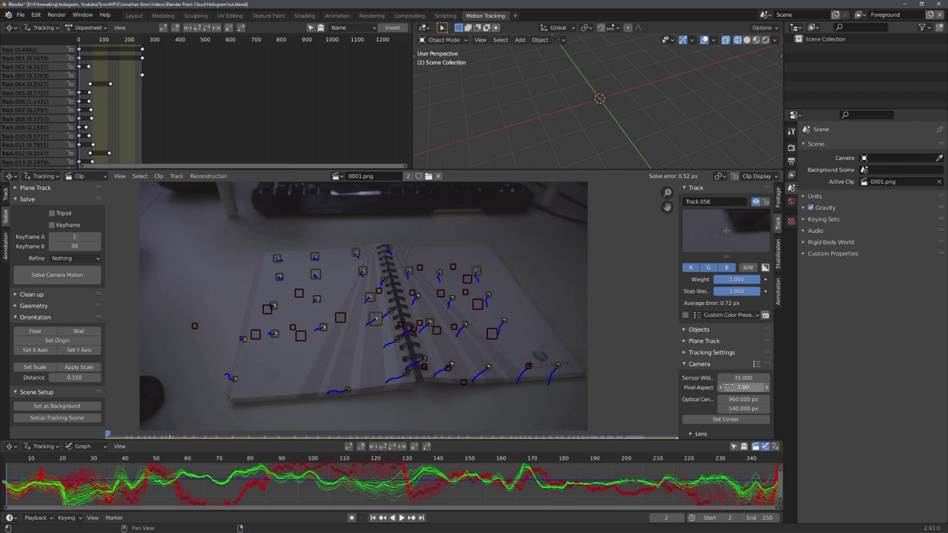
- Set the camera's sensor width to 23.5 mm, solve the camera motion with Focal Length refinement, and show the lens settings
{"action": "left_click_drag", "start_coordinate": [745, 378], "coordinate": [716, 378]}
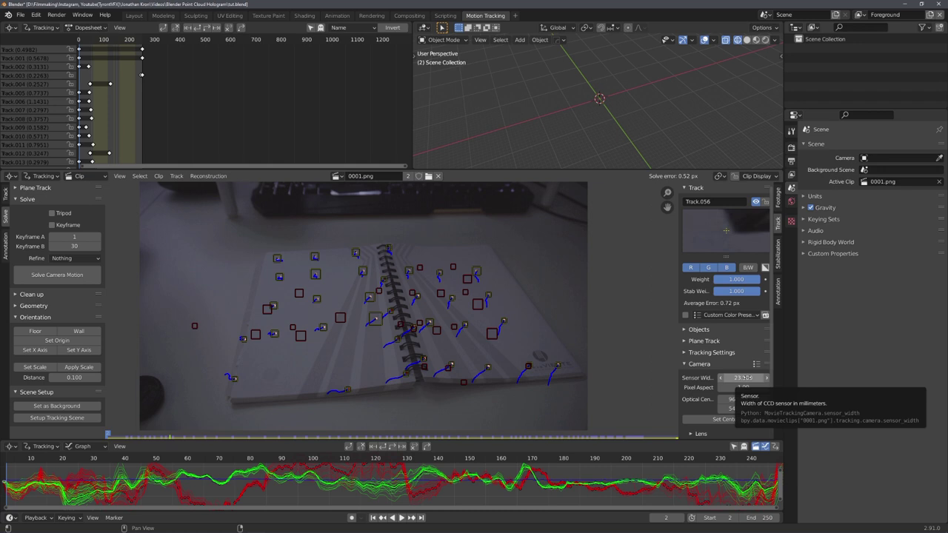
{"action": "scroll", "coordinate": [743, 378], "scroll_direction": "down", "scroll_amount": 1}
{"action": "left_click", "coordinate": [84, 260]}
{"action": "left_click", "coordinate": [68, 279]}
{"action": "left_click", "coordinate": [56, 276]}
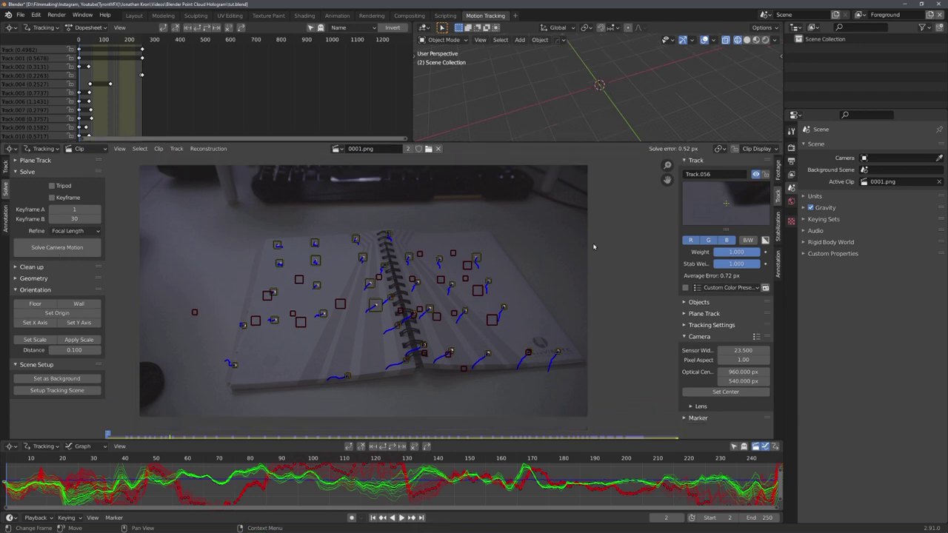
{"action": "left_click", "coordinate": [699, 406]}
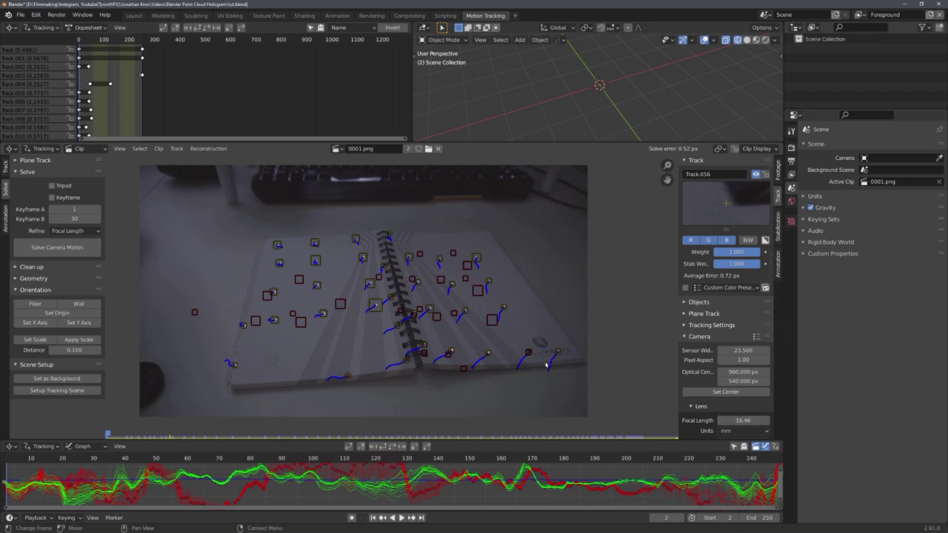
- Set up the tracking scene, view it through the camera, and scrub the clip back to about frame 23
{"action": "left_click", "coordinate": [74, 391]}
{"action": "key", "text": "KP_0"}
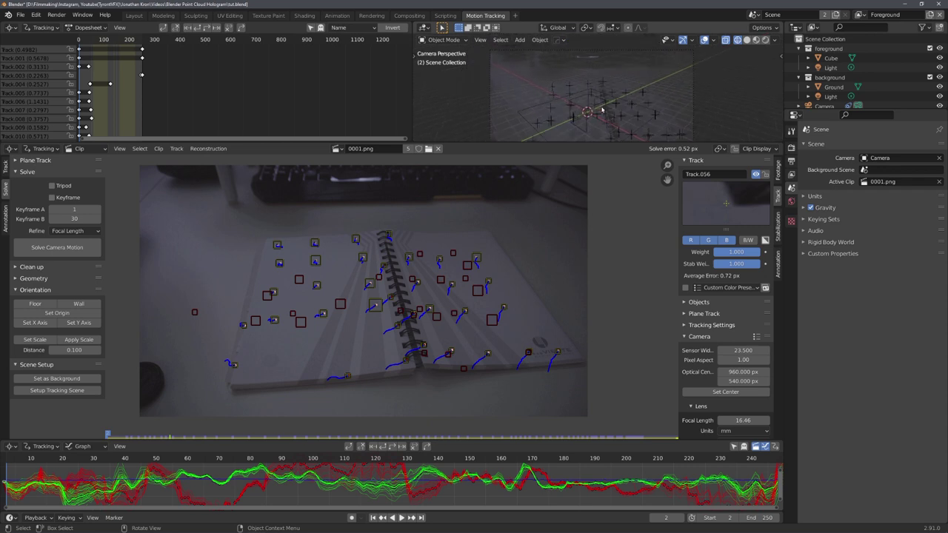
{"action": "left_click", "coordinate": [275, 461]}
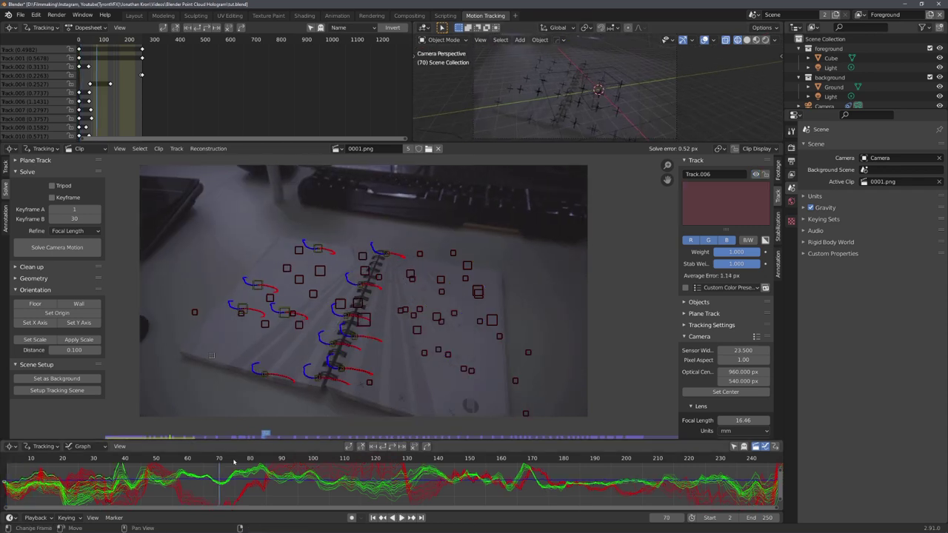
{"action": "left_click_drag", "start_coordinate": [275, 461], "coordinate": [72, 460]}
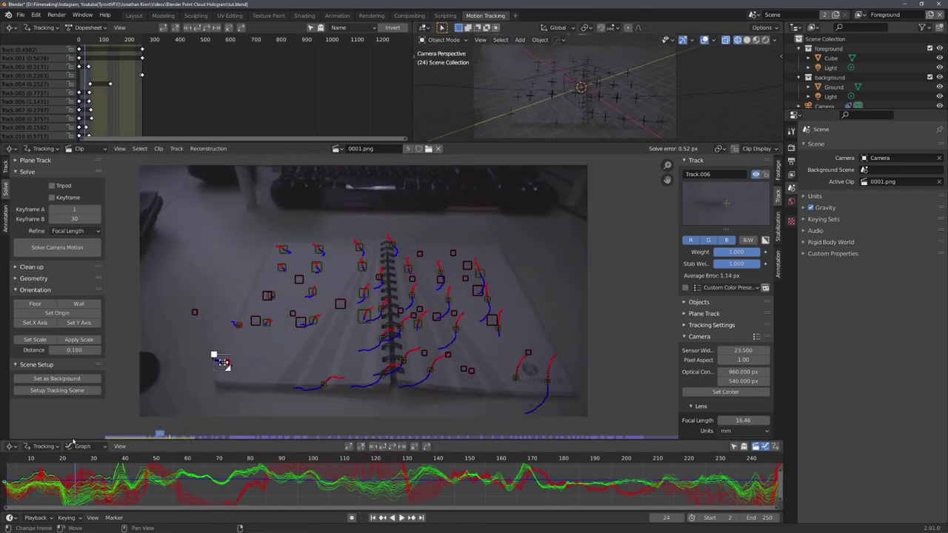
- Set the scene origin on the marker beside the middle of the notebook's spiral binding
{"action": "left_click", "coordinate": [376, 304]}
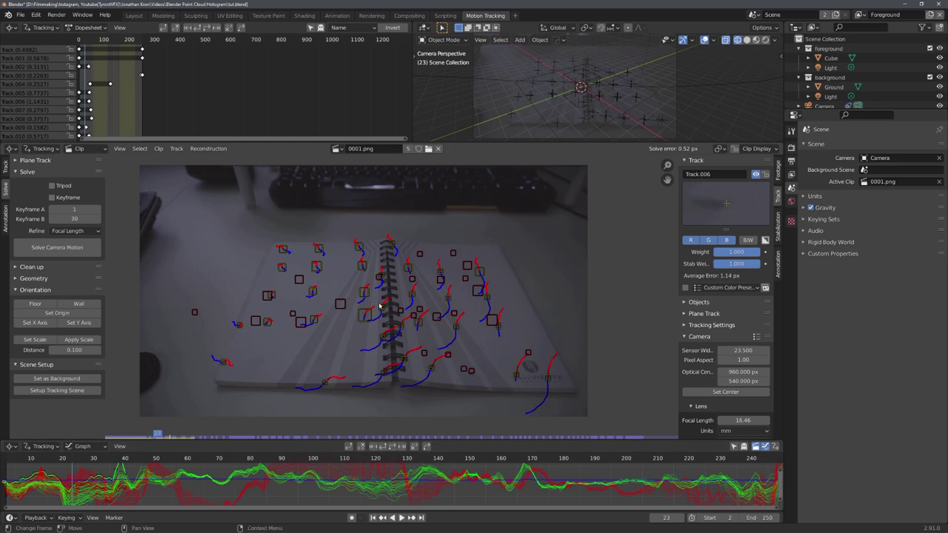
{"action": "left_click", "coordinate": [69, 314]}
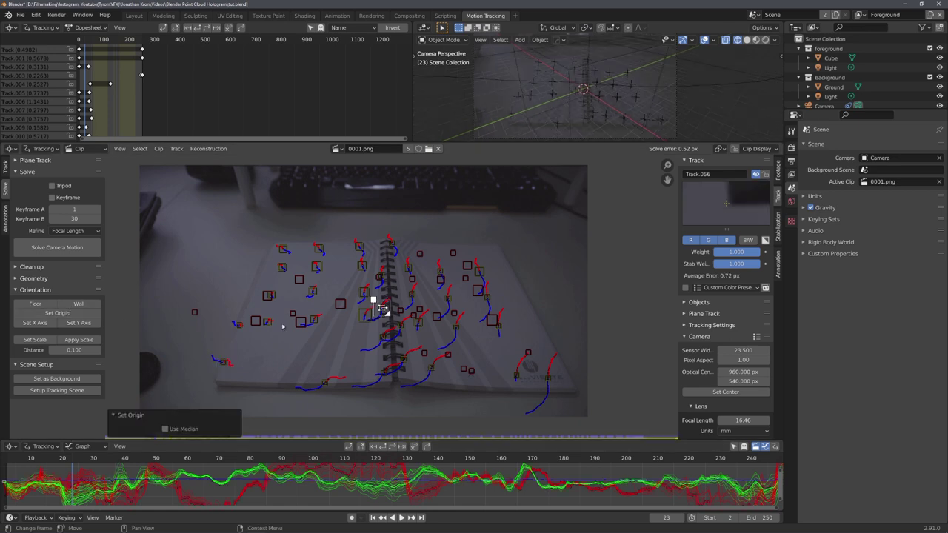
- Set the scene scale with a distance of 0.07 between the spine marker and the Track.017 marker on the left page
{"action": "left_click", "coordinate": [314, 291], "text": "shift"}
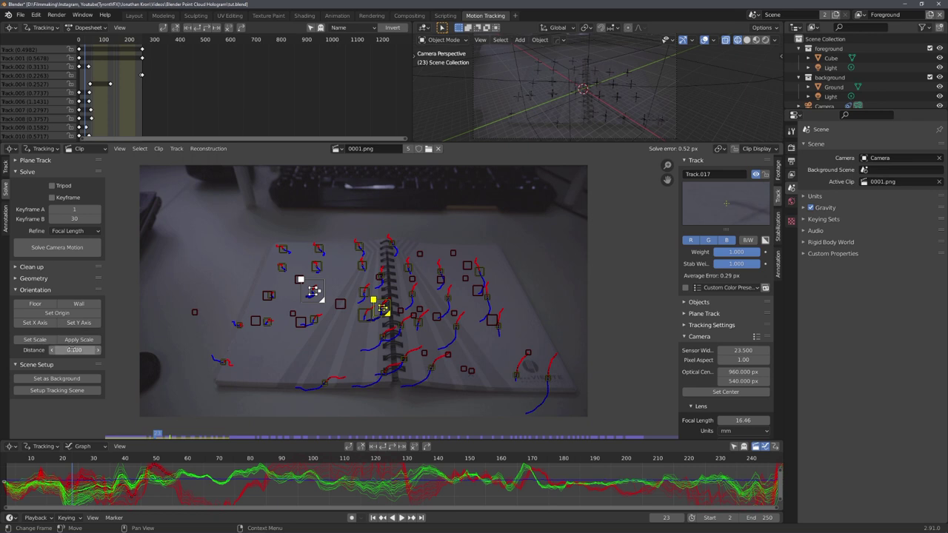
{"action": "scroll", "coordinate": [326, 316], "scroll_direction": "up", "scroll_amount": 3}
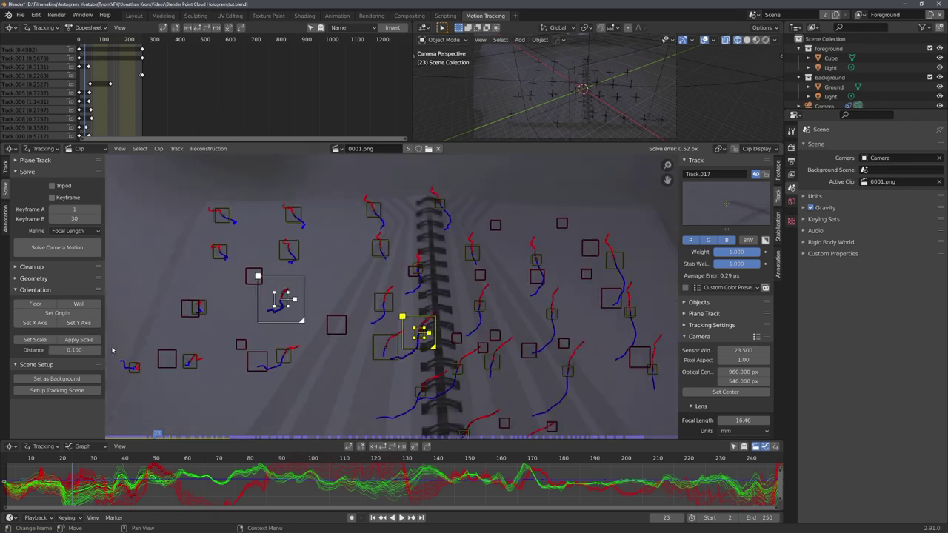
{"action": "left_click", "coordinate": [77, 350]}
{"action": "key", "text": "BackSpace"}
{"action": "type", "text": ".0"}
{"action": "key", "text": "Return"}
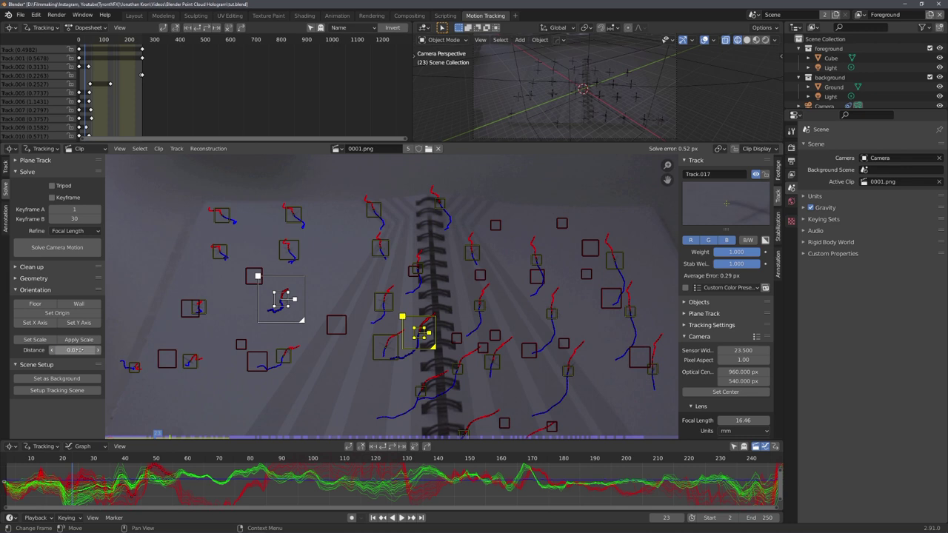
{"action": "left_click", "coordinate": [44, 340]}
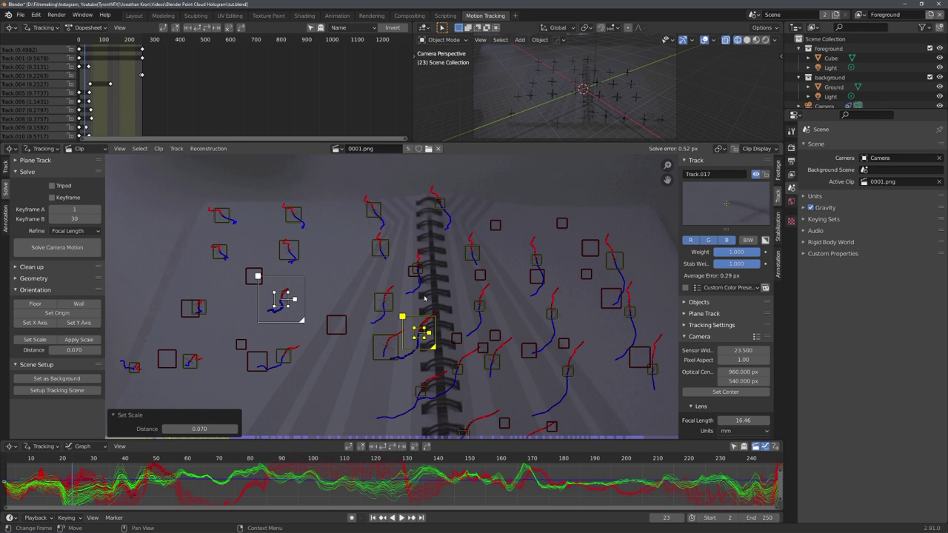
- Scale the Cube and Ground down together so they suit the notebook's new scale
{"action": "scroll", "coordinate": [571, 105], "scroll_direction": "down", "scroll_amount": 5}
{"action": "middle_click_drag", "start_coordinate": [567, 113], "coordinate": [641, 103]}
{"action": "scroll", "coordinate": [635, 96], "scroll_direction": "down", "scroll_amount": 4}
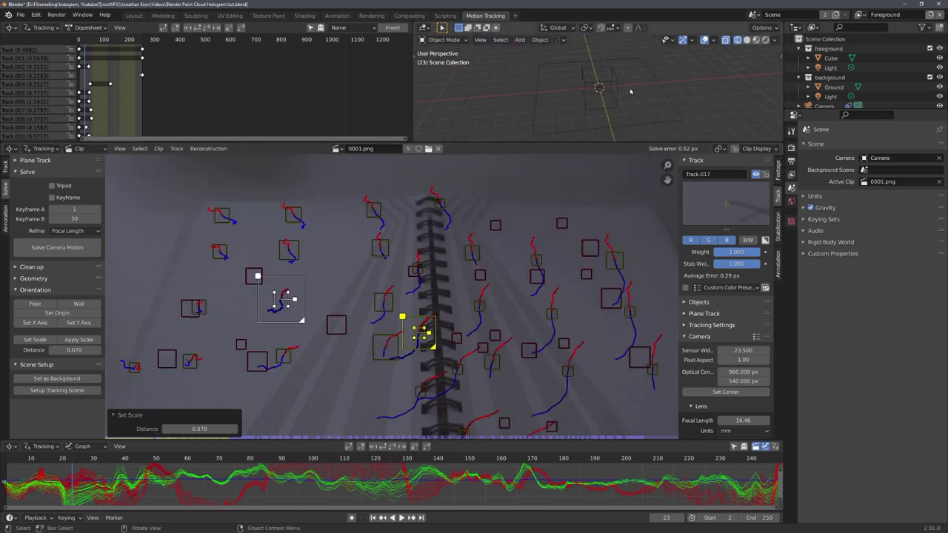
{"action": "left_click", "coordinate": [620, 92]}
{"action": "left_click", "coordinate": [678, 117], "text": "shift"}
{"action": "key", "text": "s"}
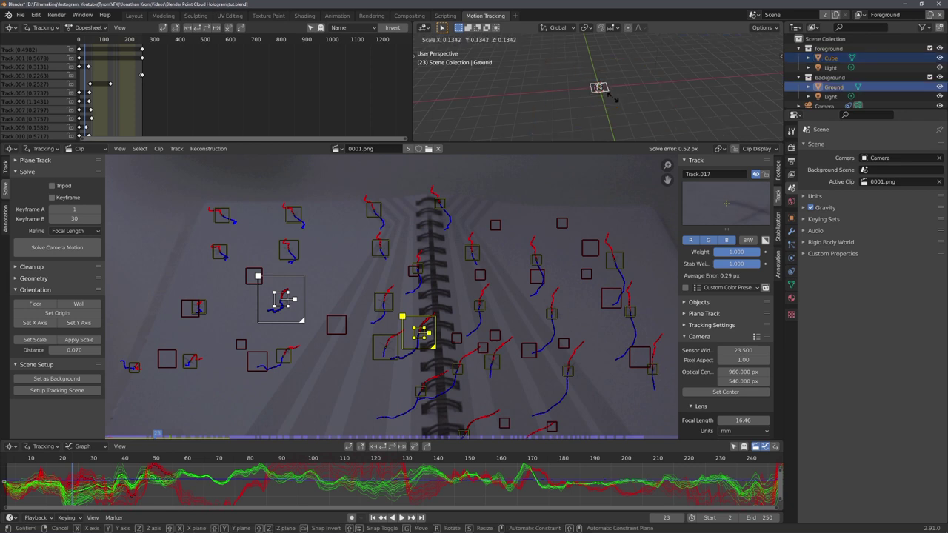
{"action": "left_click", "coordinate": [628, 92]}
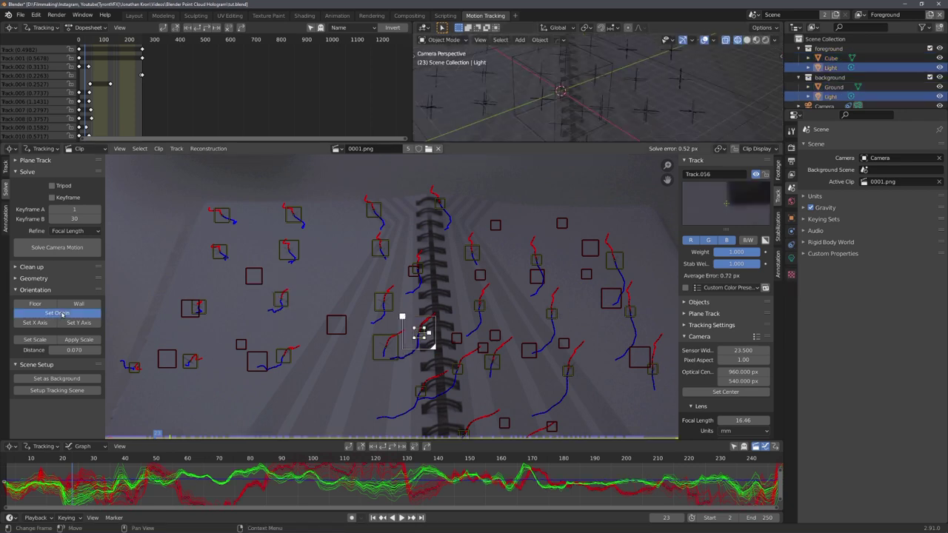
- Set the floor from three notebook markers, then redo it with markers at the left page, spine top and lower right page
{"action": "scroll", "coordinate": [341, 341], "scroll_direction": "down", "scroll_amount": 3}
{"action": "left_click", "coordinate": [338, 329], "text": "shift"}
{"action": "left_click", "coordinate": [37, 304]}
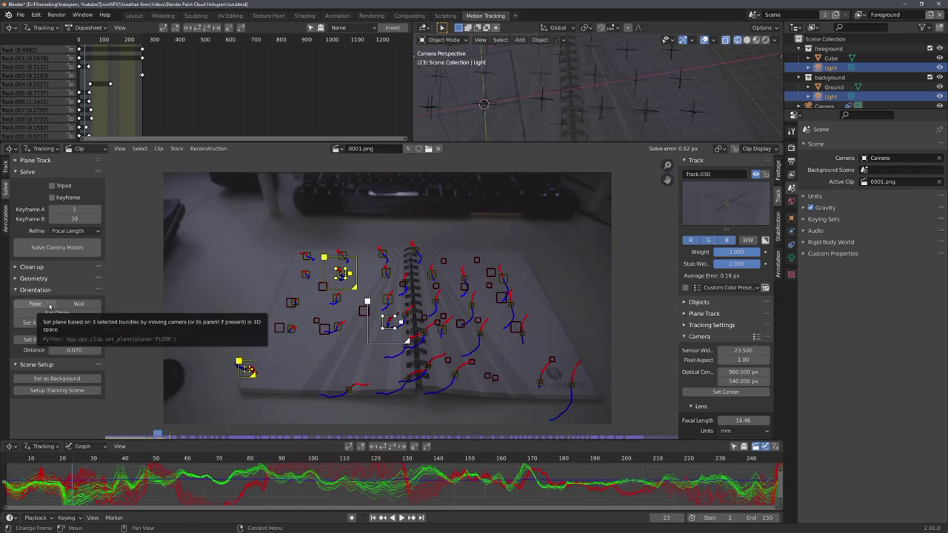
{"action": "left_click", "coordinate": [50, 306]}
{"action": "left_click", "coordinate": [457, 377], "text": "shift"}
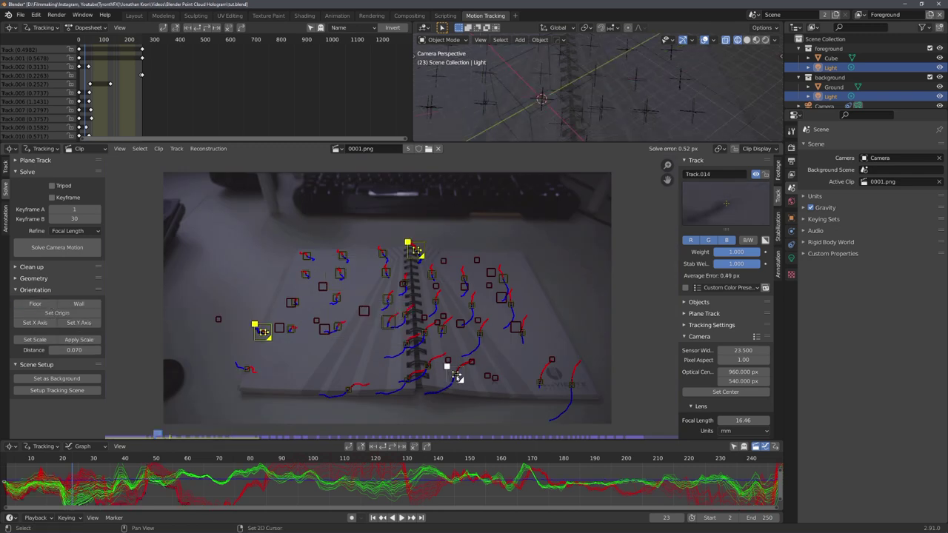
{"action": "left_click", "coordinate": [34, 304]}
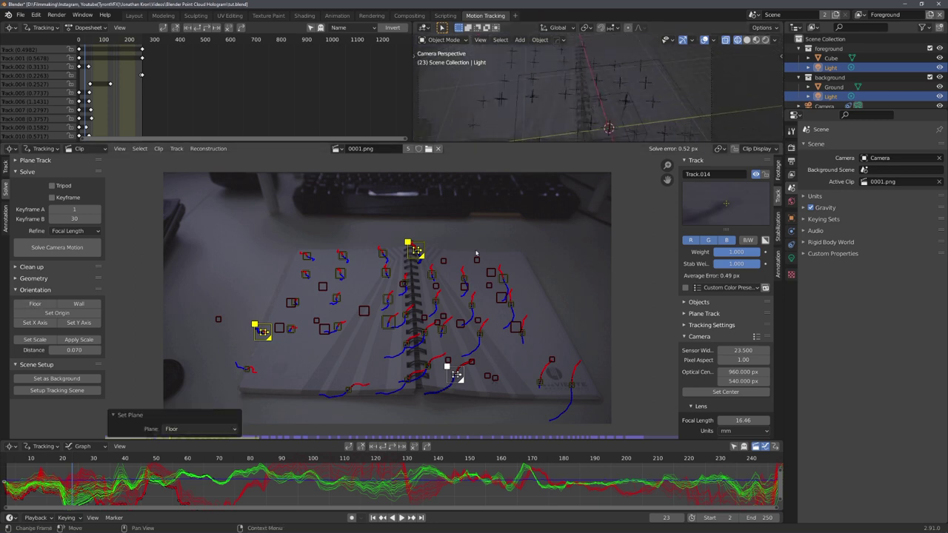
- Set the origin on the marker at the middle of the spine again and play the clip
{"action": "left_click", "coordinate": [406, 315]}
{"action": "left_click", "coordinate": [58, 313]}
{"action": "key", "text": "space"}
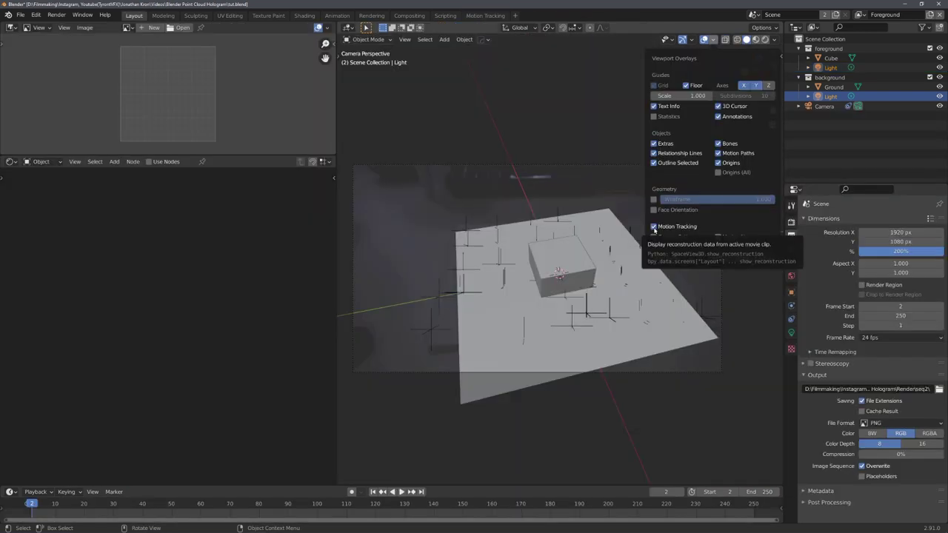
- Show the viewport's Motion Tracking overlay option in the Layout workspace and save tut.blend
{"action": "left_click", "coordinate": [714, 40]}
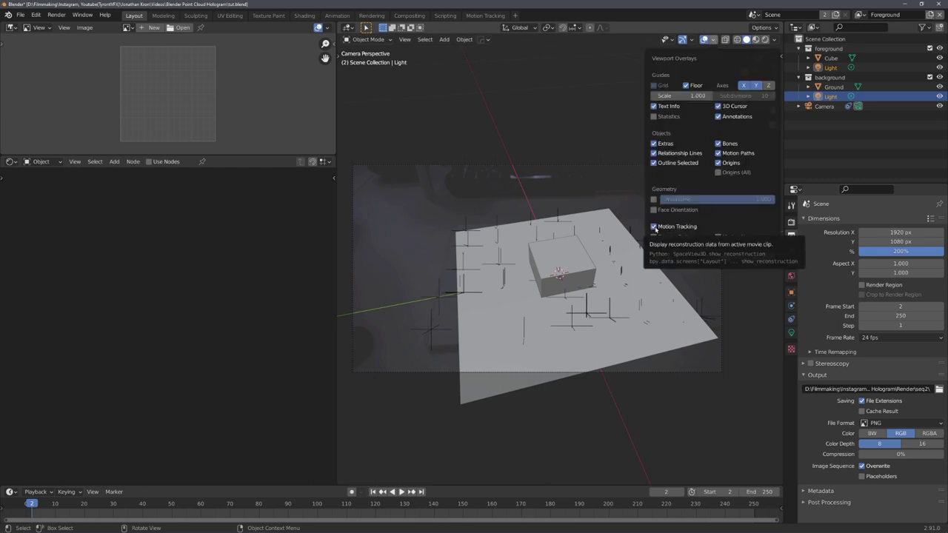
{"action": "key", "text": "ctrl+s"}
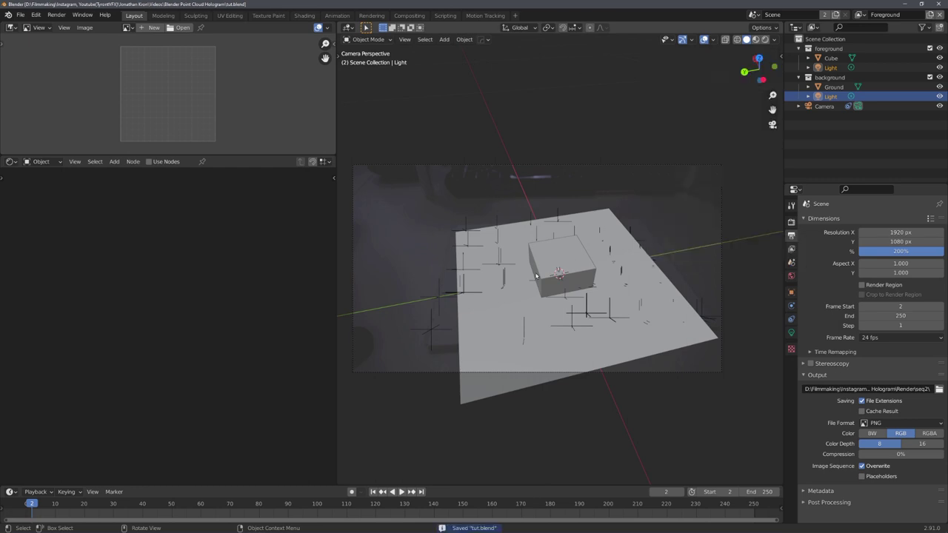
- Delete the two lights and the Cube from the foreground and background collections
{"action": "scroll", "coordinate": [603, 250], "scroll_direction": "down", "scroll_amount": 7}
{"action": "middle_click_drag", "start_coordinate": [536, 276], "coordinate": [526, 197]}
{"action": "scroll", "coordinate": [584, 240], "scroll_direction": "down", "scroll_amount": 10}
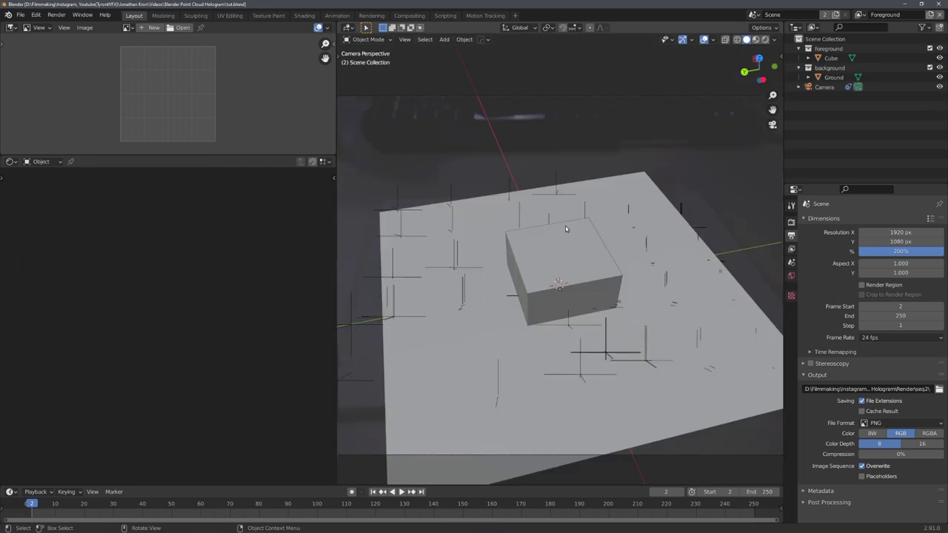
{"action": "left_click", "coordinate": [571, 226]}
{"action": "left_click", "coordinate": [574, 223]}
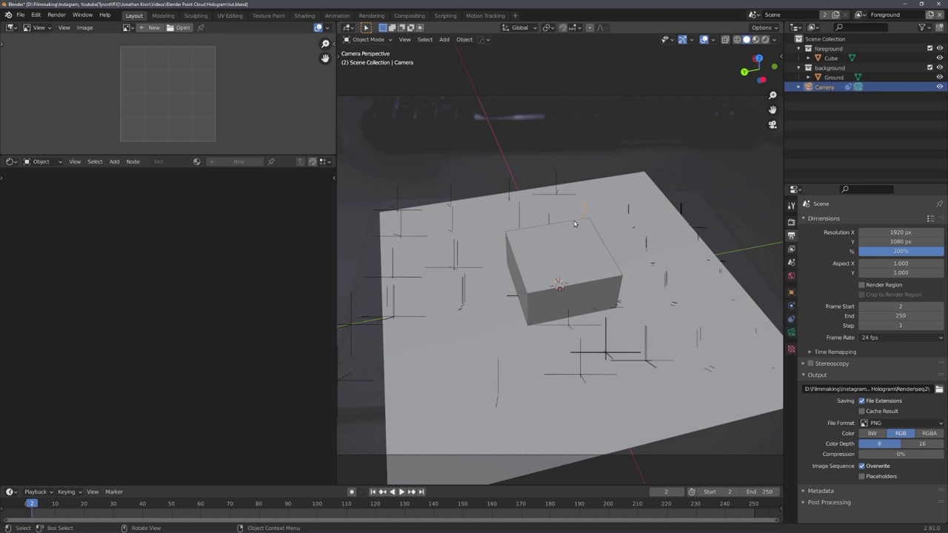
{"action": "left_click", "coordinate": [832, 58]}
{"action": "key", "text": "x"}
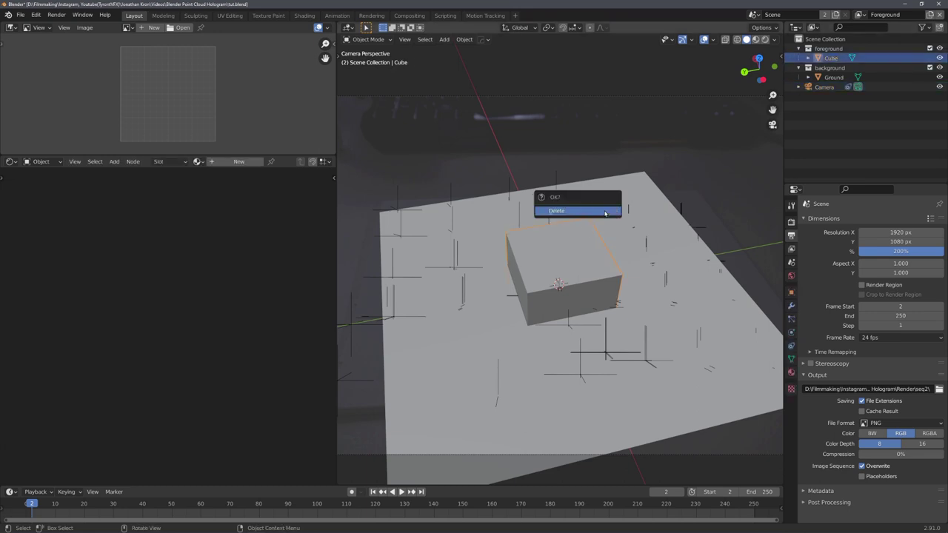
{"action": "left_click", "coordinate": [606, 214]}
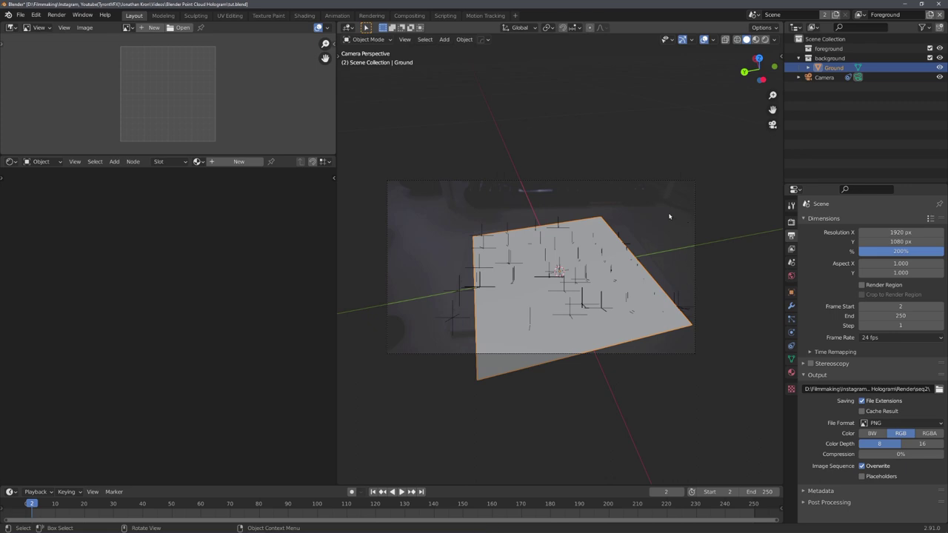
- Rotate the Ground about Z to square it with the camera view, enlarge it, and stretch it along Y
{"action": "key", "text": "r"}
{"action": "key", "text": "z"}
{"action": "left_click", "coordinate": [667, 243]}
{"action": "key", "text": "s"}
{"action": "left_click", "coordinate": [751, 274]}
{"action": "key", "text": "s"}
{"action": "key", "text": "x"}
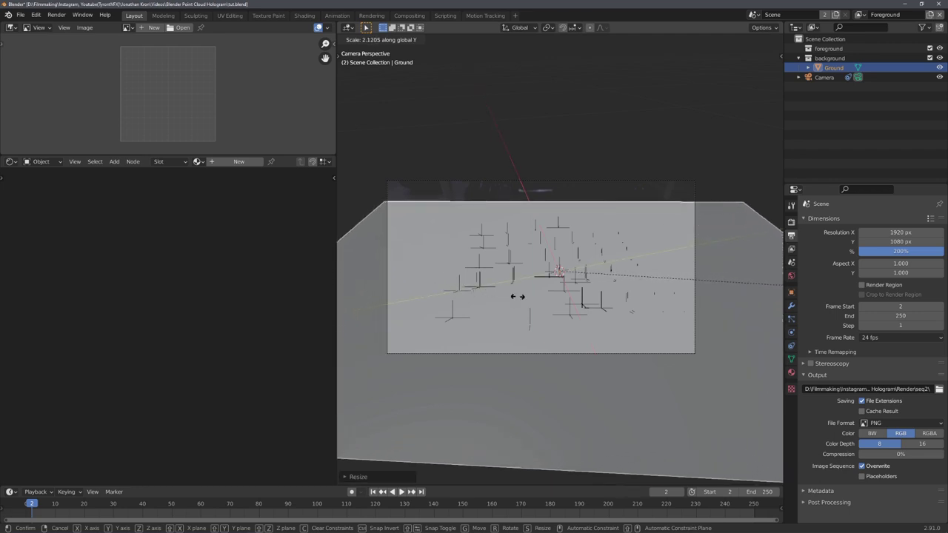
{"action": "left_click", "coordinate": [533, 300]}
- Fine-tune the Ground's rotation about Z and save the file
{"action": "key", "text": "r"}
{"action": "key", "text": "z"}
{"action": "left_click", "coordinate": [584, 295]}
{"action": "key", "text": "ctrl+s"}
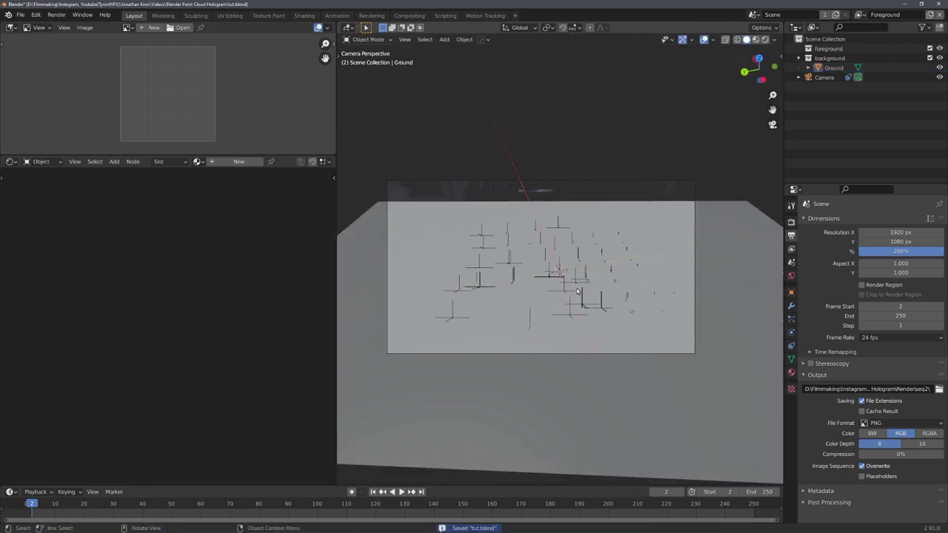
- Add a Single Vert mesh object to the scene
{"action": "key", "text": "shift+a"}
{"action": "mouse_move", "coordinate": [575, 288]}
{"action": "left_click_drag", "start_coordinate": [542, 276], "coordinate": [375, 209]}
{"action": "mouse_move", "coordinate": [371, 223]}
{"action": "mouse_move", "coordinate": [473, 340]}
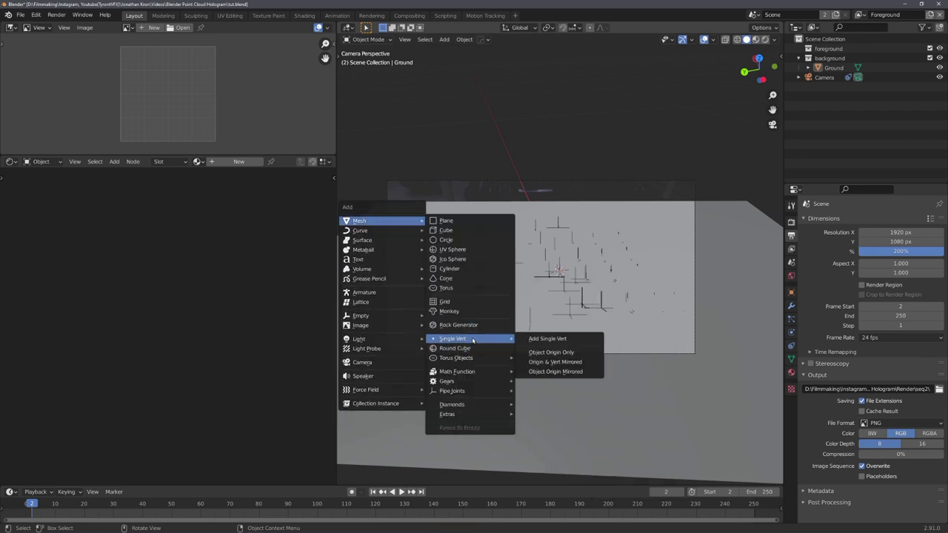
{"action": "left_click", "coordinate": [550, 341]}
- Review the Single Vert option and its Add Mesh: Extra Objects add-on in the preferences, and close the preferences
{"action": "key", "text": "shift+a"}
{"action": "mouse_move", "coordinate": [474, 299]}
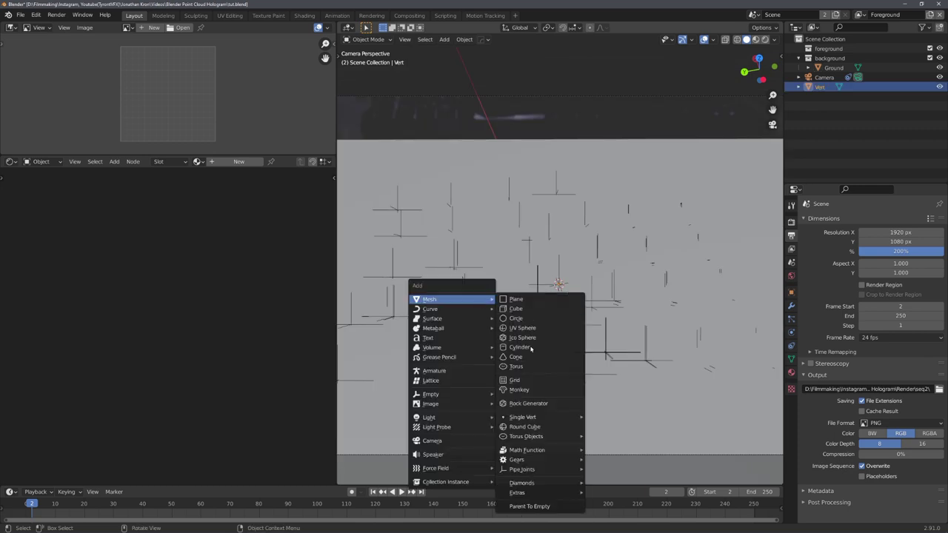
{"action": "mouse_move", "coordinate": [544, 419]}
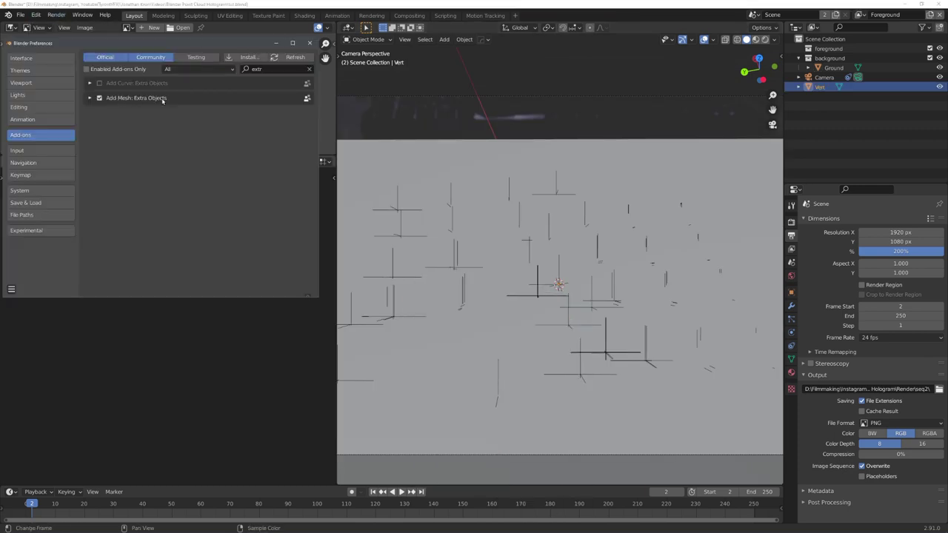
{"action": "left_click", "coordinate": [310, 44]}
- Load the sfm.ply point cloud for the Vert object in Point Cloud Visualizer
{"action": "key", "text": "n"}
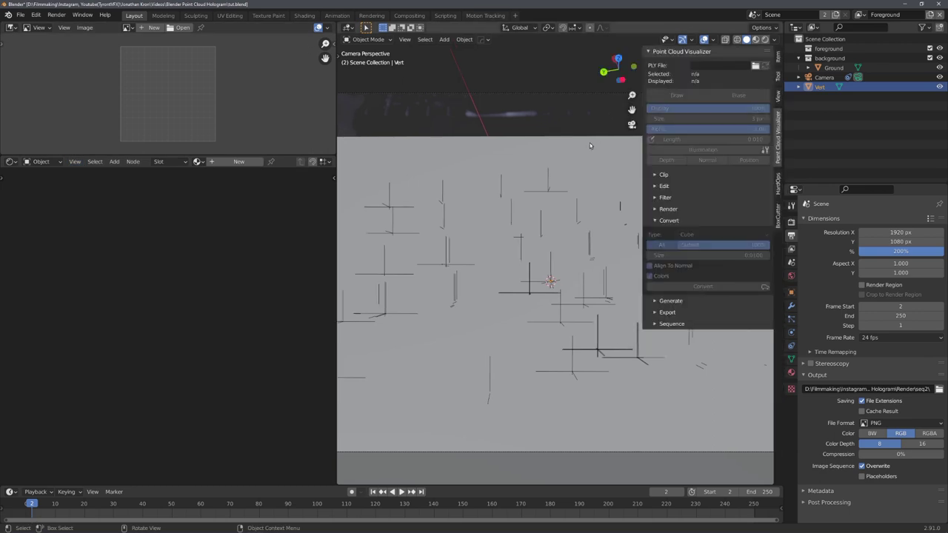
{"action": "middle_click_drag", "start_coordinate": [589, 145], "coordinate": [586, 185]}
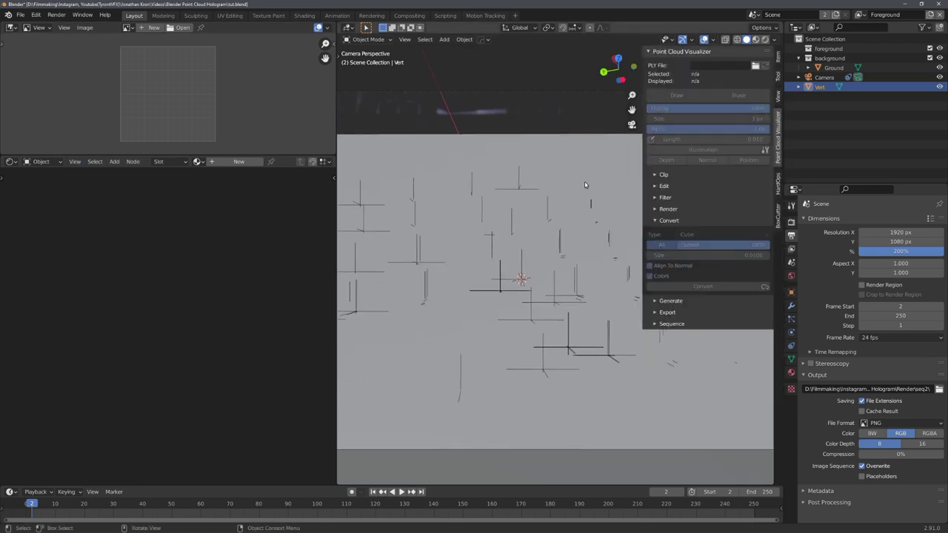
{"action": "left_click", "coordinate": [756, 66]}
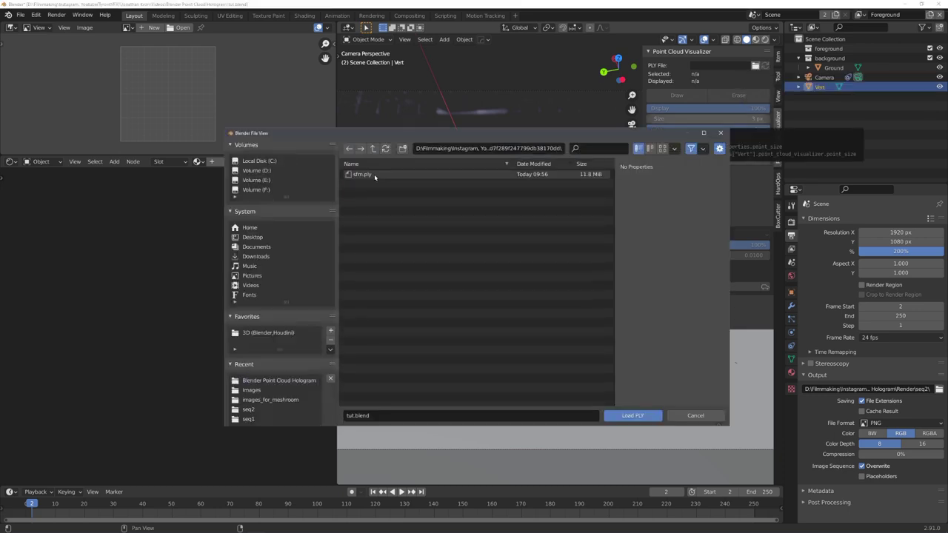
{"action": "left_click", "coordinate": [373, 176]}
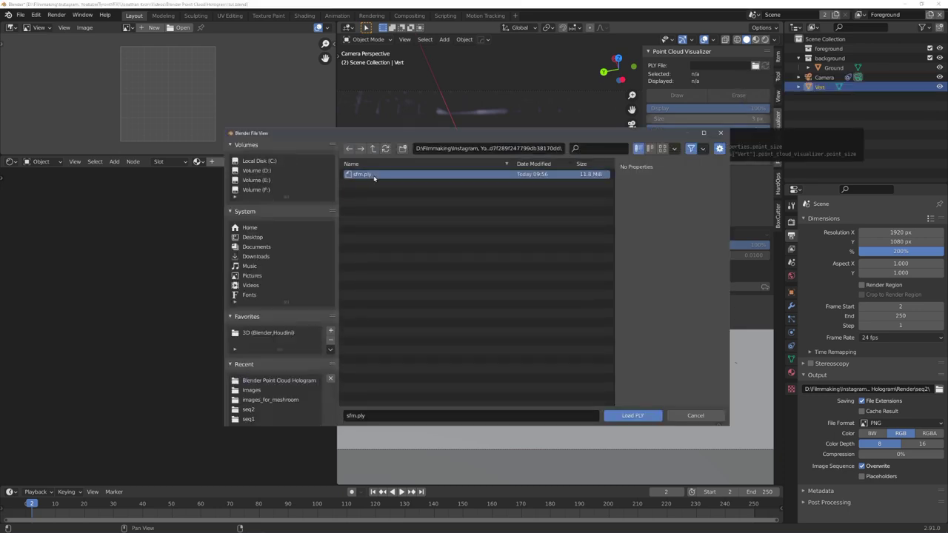
{"action": "left_click", "coordinate": [636, 415]}
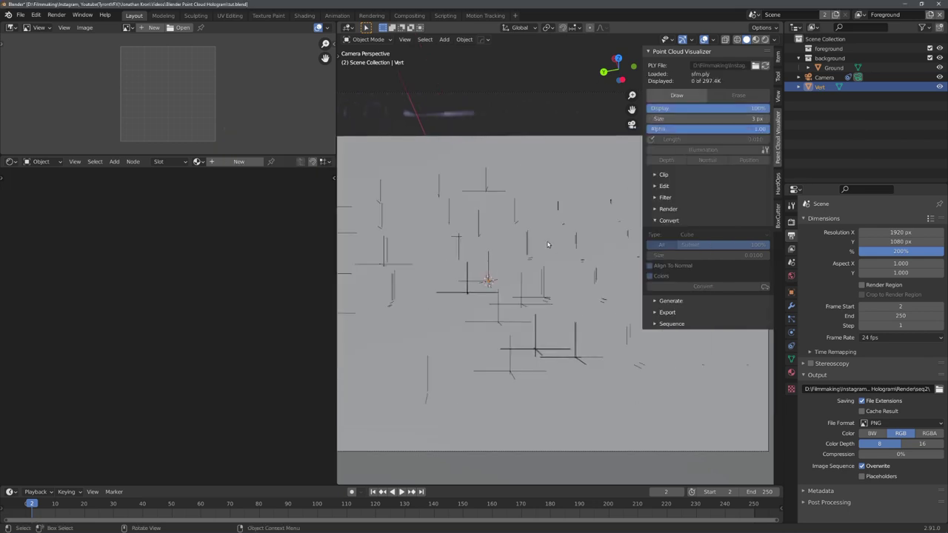
- Draw the loaded point cloud in the viewport and view it from outside the camera
{"action": "middle_click_drag", "start_coordinate": [548, 244], "coordinate": [548, 260], "text": "shift"}
{"action": "left_click", "coordinate": [688, 97]}
{"action": "mouse_move", "coordinate": [545, 226]}
{"action": "middle_mouse_down"}
{"action": "mouse_move", "coordinate": [566, 249]}
{"action": "mouse_move", "coordinate": [468, 277]}
{"action": "middle_mouse_up"}
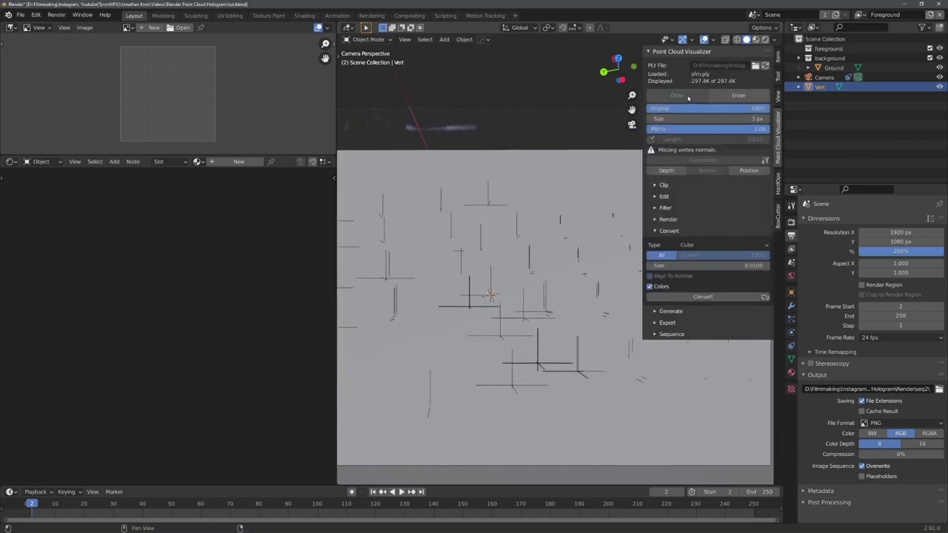
{"action": "scroll", "coordinate": [565, 249], "scroll_direction": "down", "scroll_amount": 4}
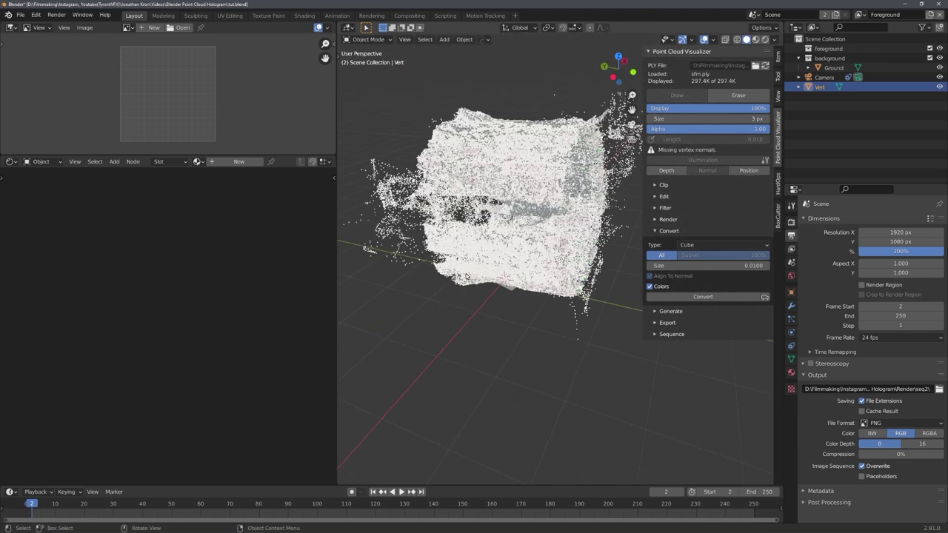
- Widen the 3D viewport and enable edit mode for the point cloud
{"action": "left_click_drag", "start_coordinate": [338, 222], "coordinate": [60, 226]}
{"action": "middle_click_drag", "start_coordinate": [235, 236], "coordinate": [586, 216]}
{"action": "left_click", "coordinate": [664, 196]}
{"action": "left_click", "coordinate": [702, 211]}
- Circle-select the stray points surrounding the scanned figure and delete their vertices
{"action": "middle_click_drag", "start_coordinate": [523, 252], "coordinate": [542, 260]}
{"action": "scroll", "coordinate": [523, 252], "scroll_direction": "down", "scroll_amount": 3}
{"action": "scroll", "coordinate": [419, 244], "scroll_direction": "up", "scroll_amount": 3}
{"action": "key", "text": "c"}
{"action": "mouse_move", "coordinate": [356, 198]}
{"action": "left_mouse_down"}
{"action": "mouse_move", "coordinate": [338, 209]}
{"action": "mouse_move", "coordinate": [326, 288]}
{"action": "mouse_move", "coordinate": [388, 362]}
{"action": "mouse_move", "coordinate": [491, 373]}
{"action": "mouse_move", "coordinate": [544, 318]}
{"action": "mouse_move", "coordinate": [544, 241]}
{"action": "mouse_move", "coordinate": [487, 149]}
{"action": "mouse_move", "coordinate": [385, 152]}
{"action": "mouse_move", "coordinate": [349, 186]}
{"action": "left_mouse_up"}
{"action": "right_click", "coordinate": [349, 185]}
{"action": "key", "text": "x"}
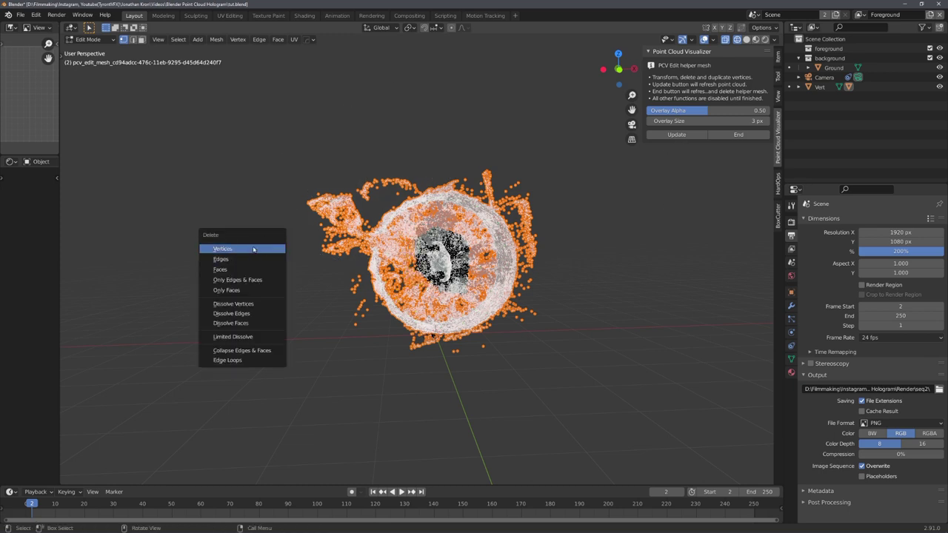
{"action": "left_click", "coordinate": [240, 251]}
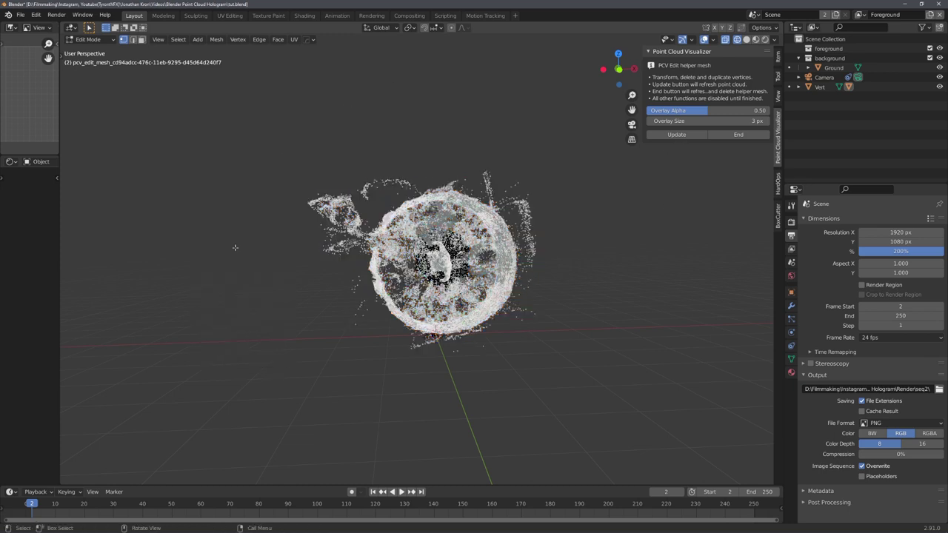
- Update the point cloud with the cleaned-up points and end its editing session
{"action": "left_click", "coordinate": [676, 135]}
{"action": "left_click", "coordinate": [738, 135]}
{"action": "middle_click_drag", "start_coordinate": [426, 303], "coordinate": [560, 300]}
{"action": "middle_click_drag", "start_coordinate": [386, 316], "coordinate": [487, 237]}
{"action": "scroll", "coordinate": [438, 316], "scroll_direction": "up", "scroll_amount": 5}
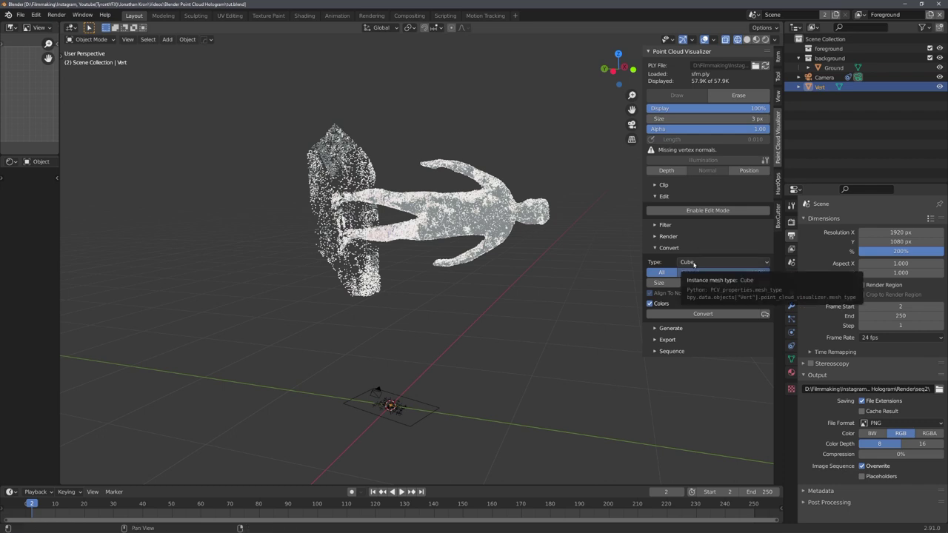
- Convert the cleaned point cloud using the Particle System type
{"action": "left_click", "coordinate": [677, 249]}
{"action": "left_click", "coordinate": [672, 248]}
{"action": "left_click", "coordinate": [693, 263]}
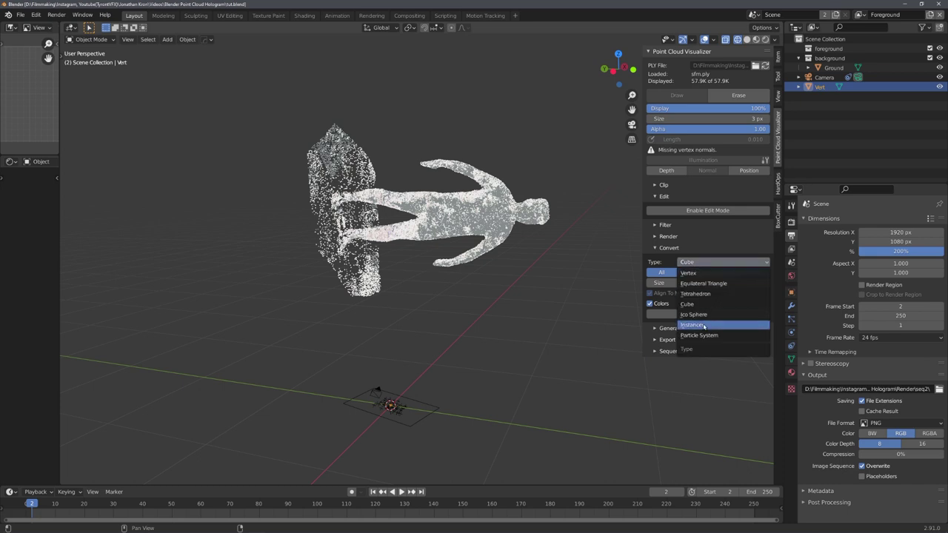
{"action": "left_click", "coordinate": [700, 335]}
{"action": "left_click", "coordinate": [702, 325]}
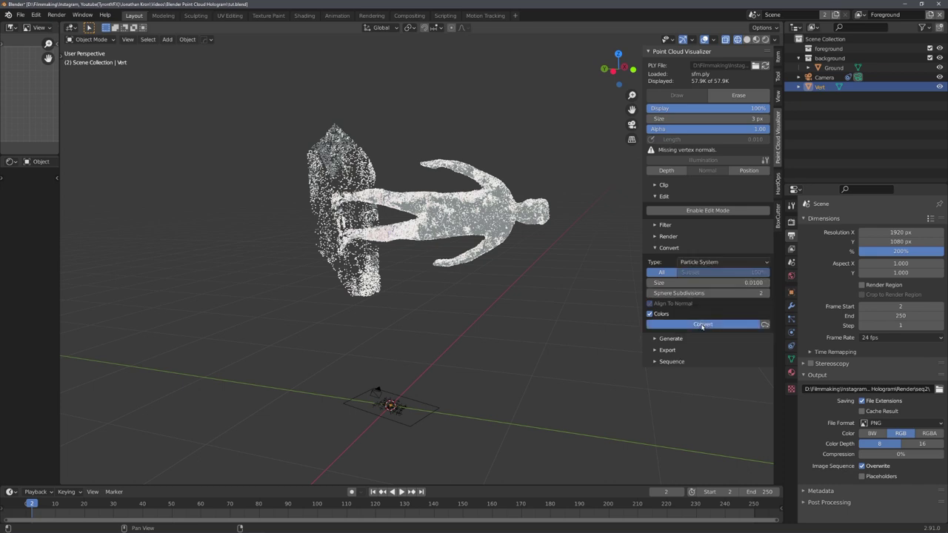
- In Edit Mode, stand the sfm-particles figure upright, resize it and move its base onto the ground at the origin
{"action": "key", "text": "ctrl+Tab"}
{"action": "left_click", "coordinate": [532, 281]}
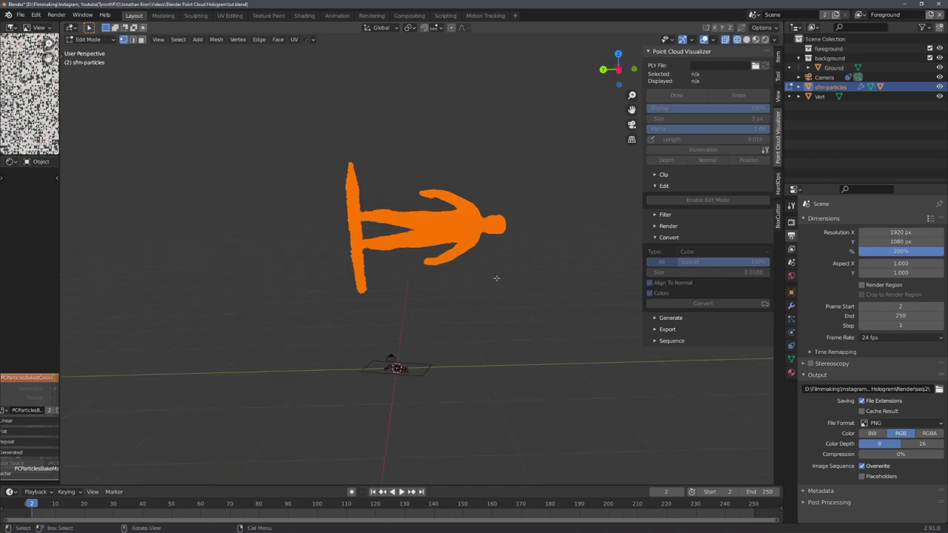
{"action": "key", "text": "KP_3"}
{"action": "key", "text": "s"}
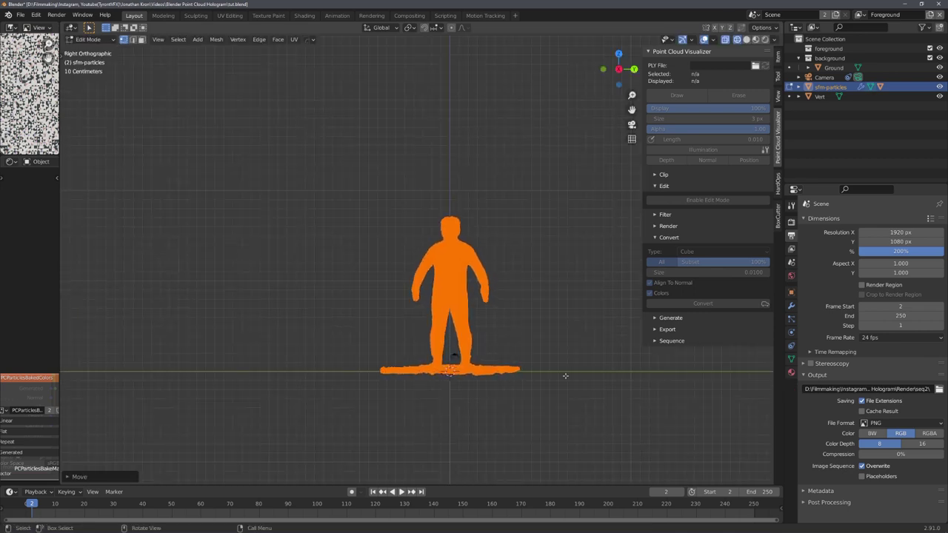
{"action": "left_click", "coordinate": [476, 308]}
{"action": "key", "text": "g"}
{"action": "key", "text": "z"}
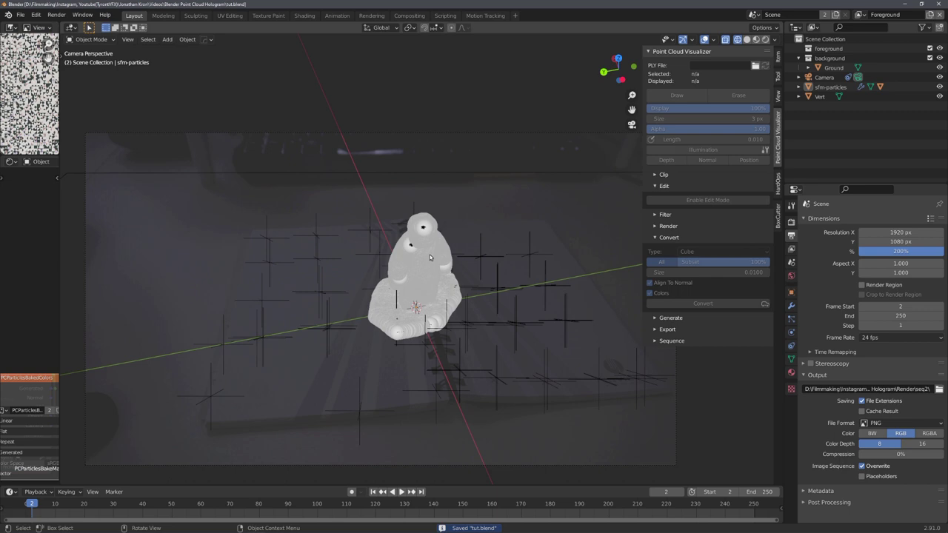
- From the camera view, set the viewport display size of the sfm-particles particle system to 0.0005 m
{"action": "middle_click_drag", "start_coordinate": [518, 260], "coordinate": [417, 271]}
{"action": "scroll", "coordinate": [470, 305], "scroll_direction": "down", "scroll_amount": 4}
{"action": "middle_click_drag", "start_coordinate": [470, 306], "coordinate": [436, 274]}
{"action": "left_click", "coordinate": [436, 274]}
{"action": "key", "text": "KP_0"}
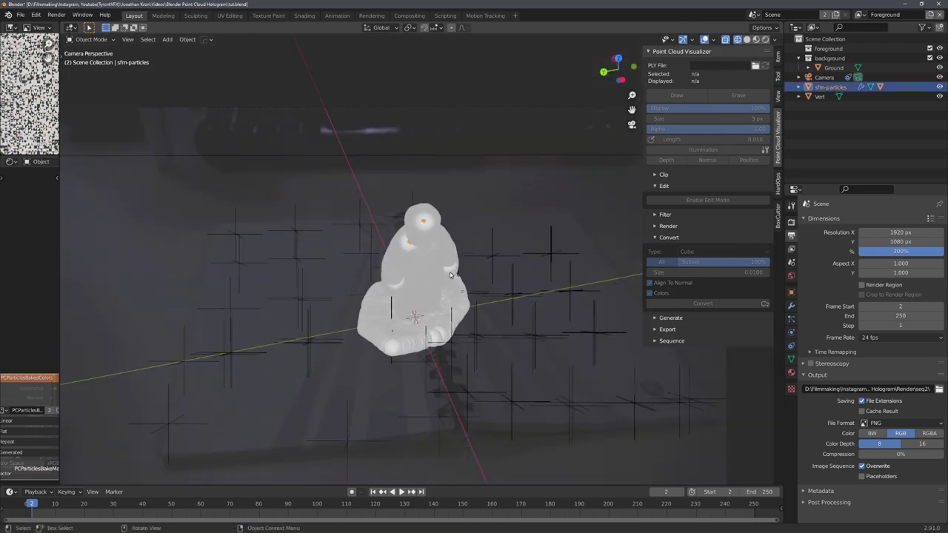
{"action": "left_click", "coordinate": [792, 306]}
{"action": "left_click", "coordinate": [792, 319]}
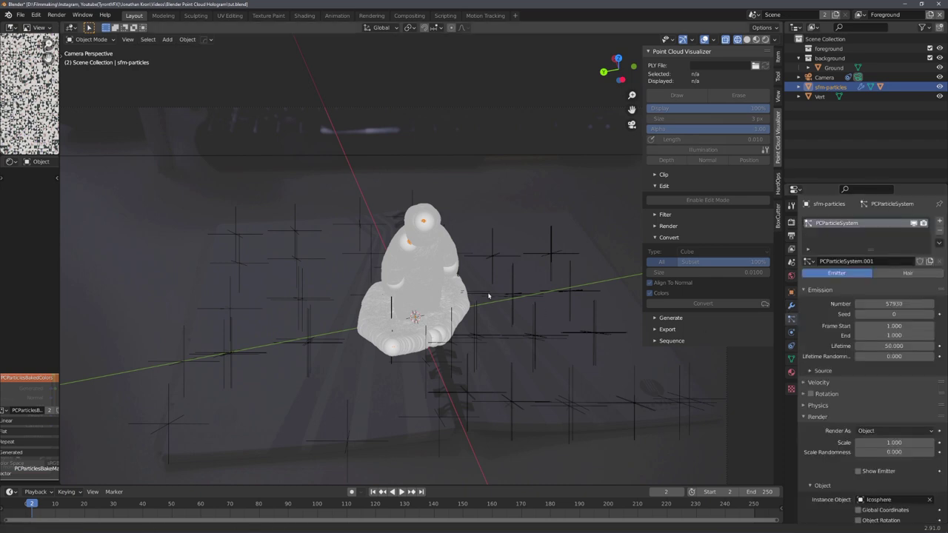
{"action": "middle_click_drag", "start_coordinate": [528, 295], "coordinate": [507, 283], "text": "shift"}
{"action": "scroll", "coordinate": [874, 355], "scroll_direction": "down", "scroll_amount": 6}
{"action": "left_click", "coordinate": [880, 425]}
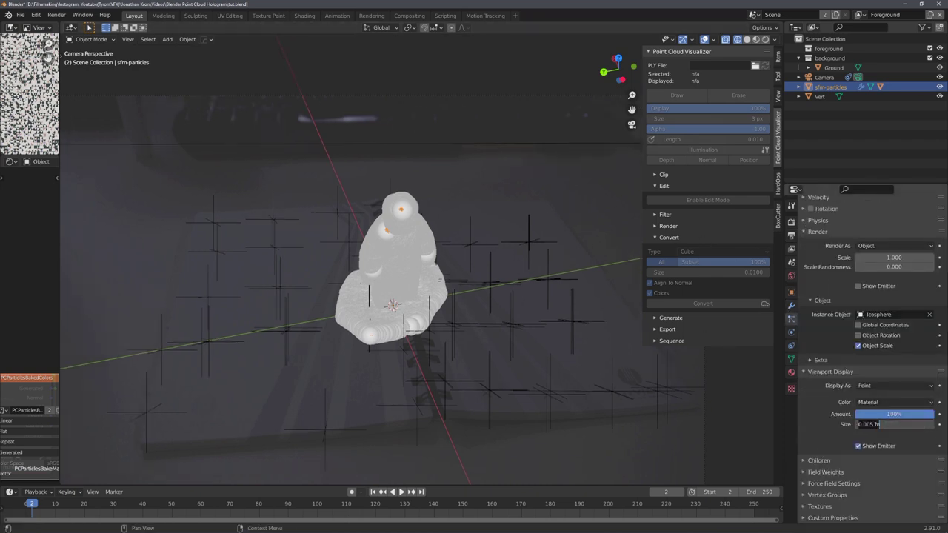
{"action": "type", "text": "0"}
{"action": "key", "text": "Return"}
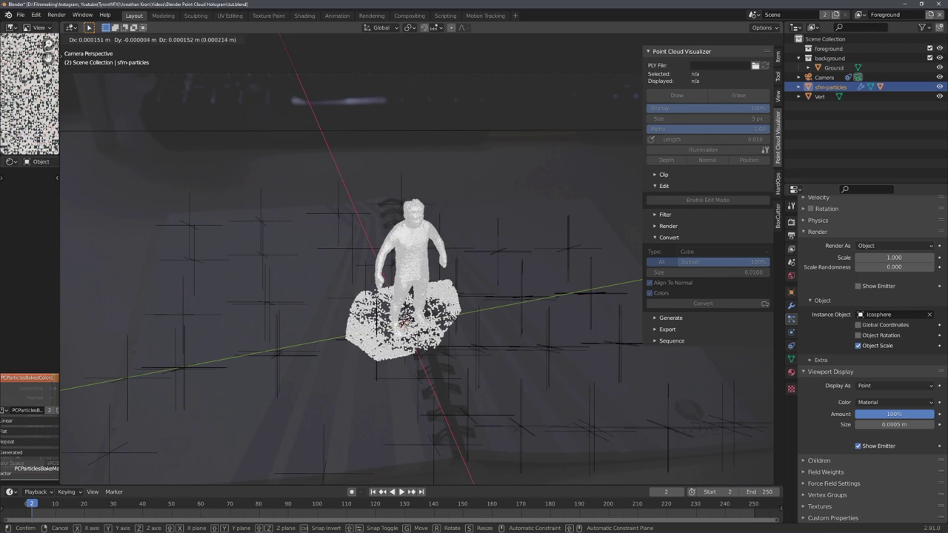
- Slide the sfm-particles figure along the ground plane onto the page beside the notebook's spiral and save the file
{"action": "key", "text": "g"}
{"action": "key", "text": "shift+z"}
{"action": "key", "text": "Return"}
{"action": "middle_click_drag", "start_coordinate": [405, 324], "coordinate": [457, 319], "text": "shift"}
{"action": "key", "text": "alt+a"}
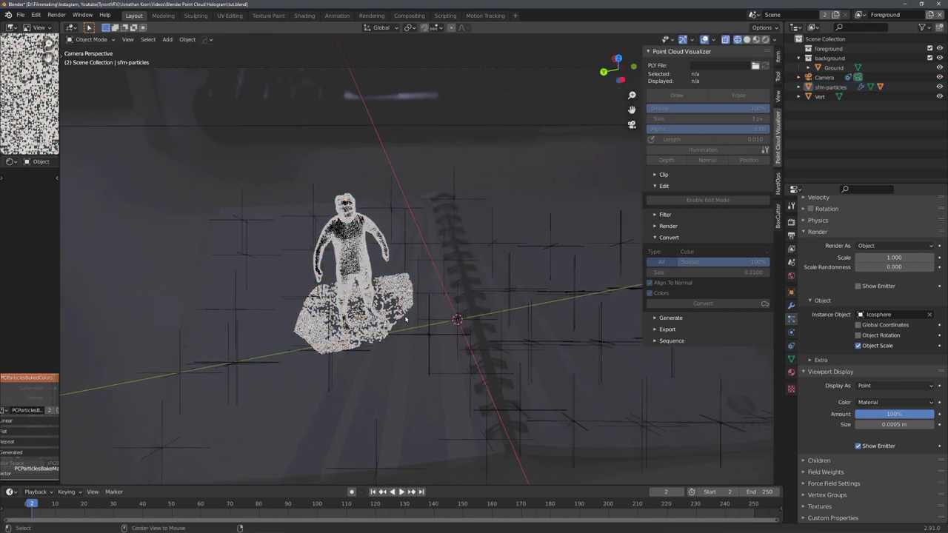
{"action": "key", "text": "ctrl+s"}
- Put the sfm-particles and Icosphere objects into the foreground collection
{"action": "left_click", "coordinate": [823, 88]}
{"action": "left_click_drag", "start_coordinate": [819, 89], "coordinate": [841, 49]}
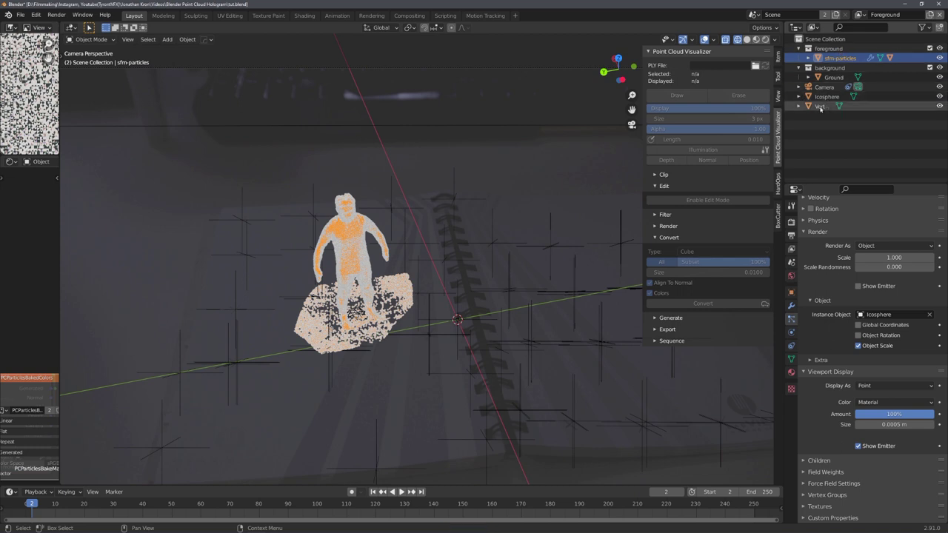
{"action": "left_click", "coordinate": [814, 97]}
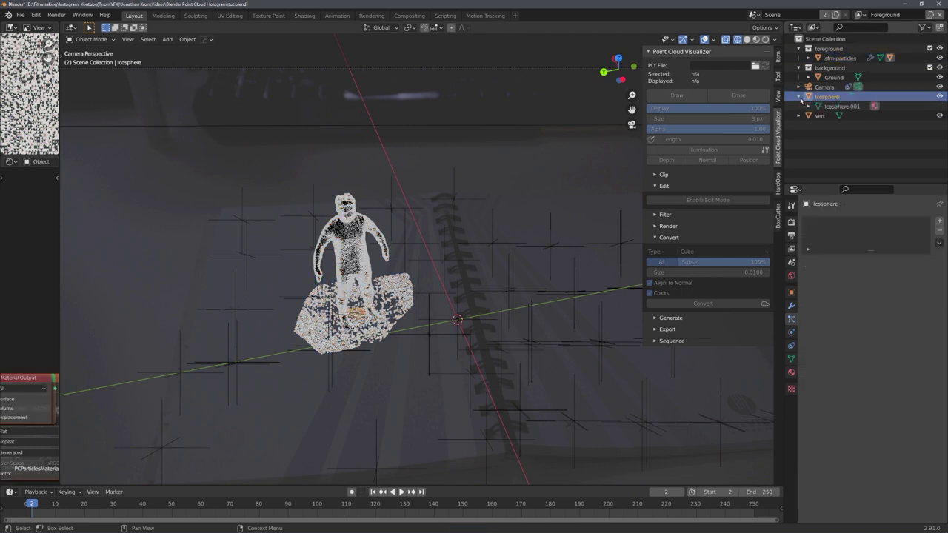
{"action": "left_click_drag", "start_coordinate": [806, 97], "coordinate": [840, 49]}
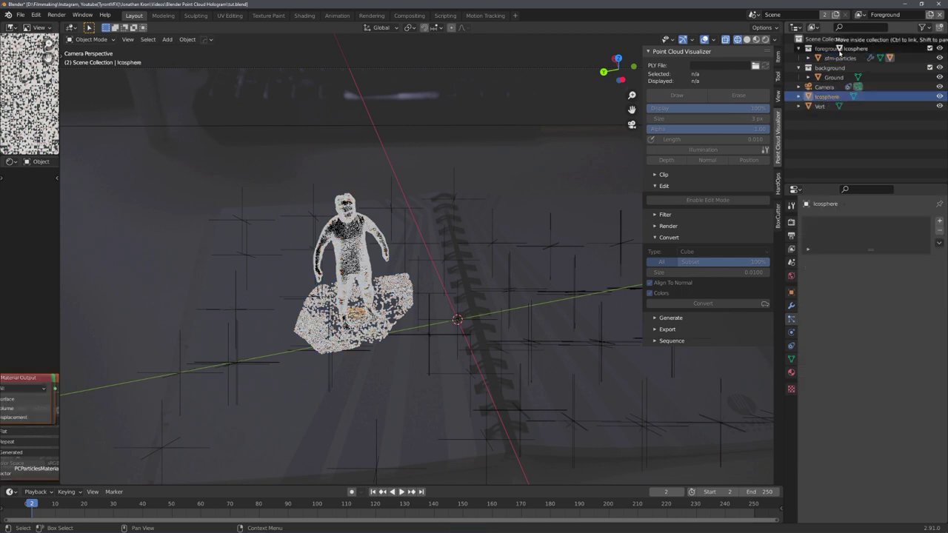
{"action": "left_click_drag", "start_coordinate": [840, 52], "coordinate": [841, 54]}
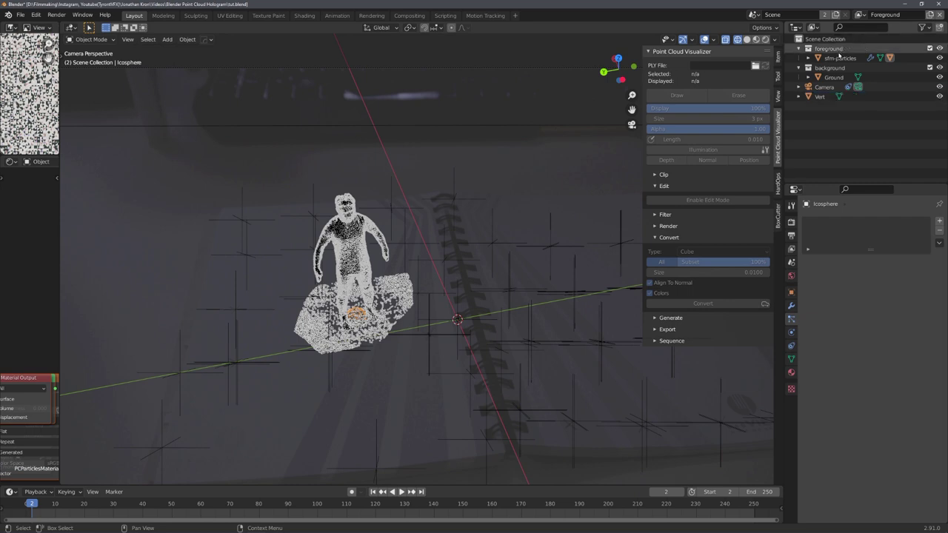
- Delete the leftover Vert object from the scene
{"action": "left_click", "coordinate": [818, 97]}
{"action": "middle_click_drag", "start_coordinate": [691, 180], "coordinate": [527, 218], "text": "shift"}
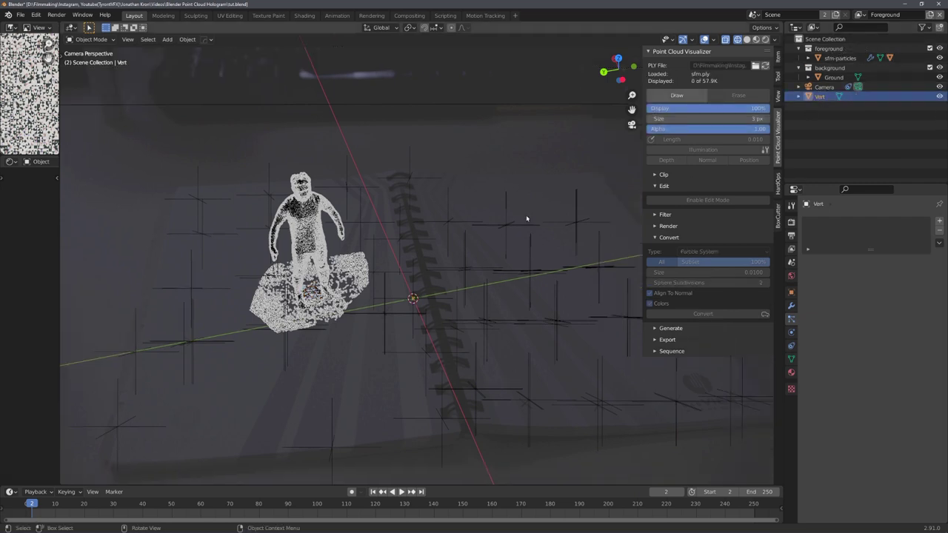
{"action": "key", "text": "x"}
{"action": "left_click", "coordinate": [527, 219]}
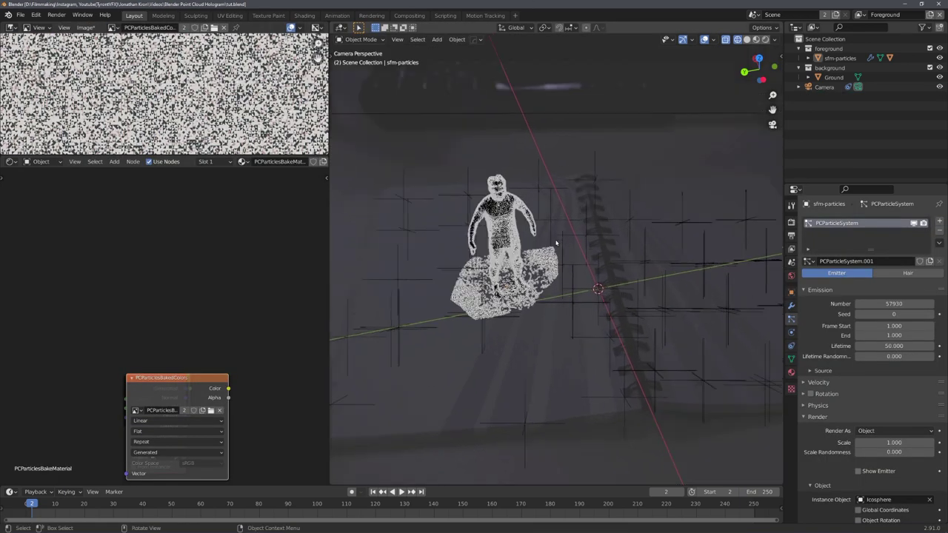
- Play the animation through the tracked camera to check how the particle figure behaves over time
{"action": "scroll", "coordinate": [557, 243], "scroll_direction": "up", "scroll_amount": 2}
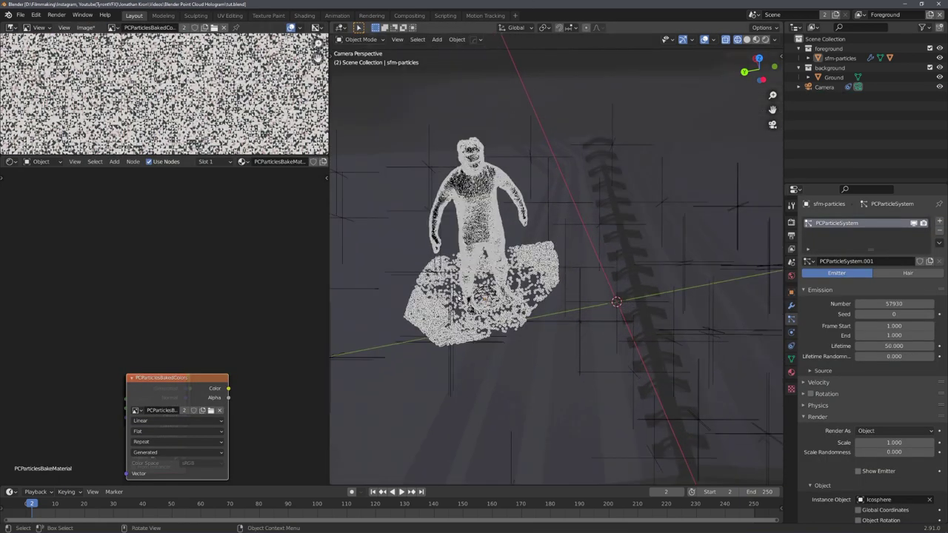
{"action": "scroll", "coordinate": [407, 371], "scroll_direction": "down", "scroll_amount": 2}
{"action": "key", "text": "space"}
{"action": "middle_click_drag", "start_coordinate": [407, 371], "coordinate": [455, 333]}
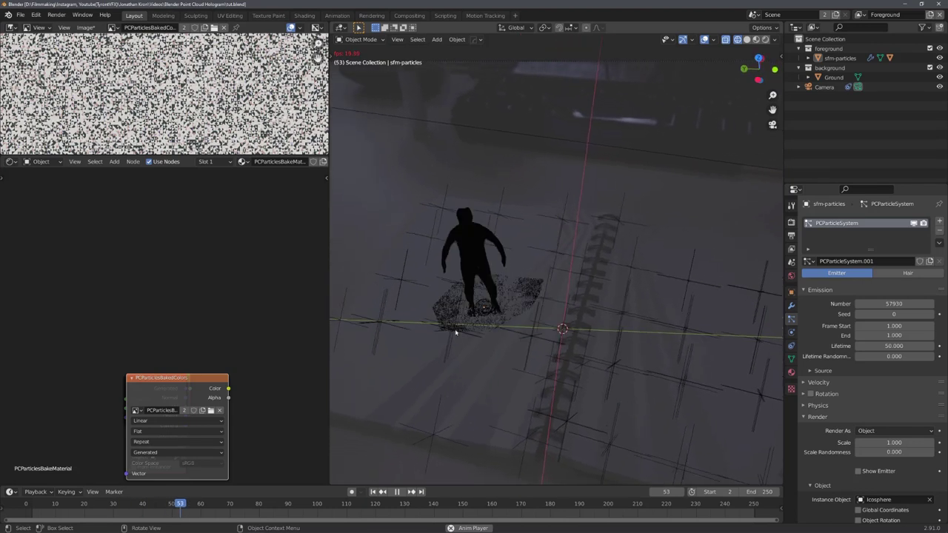
{"action": "key", "text": "KP_0"}
{"action": "key", "text": "space"}
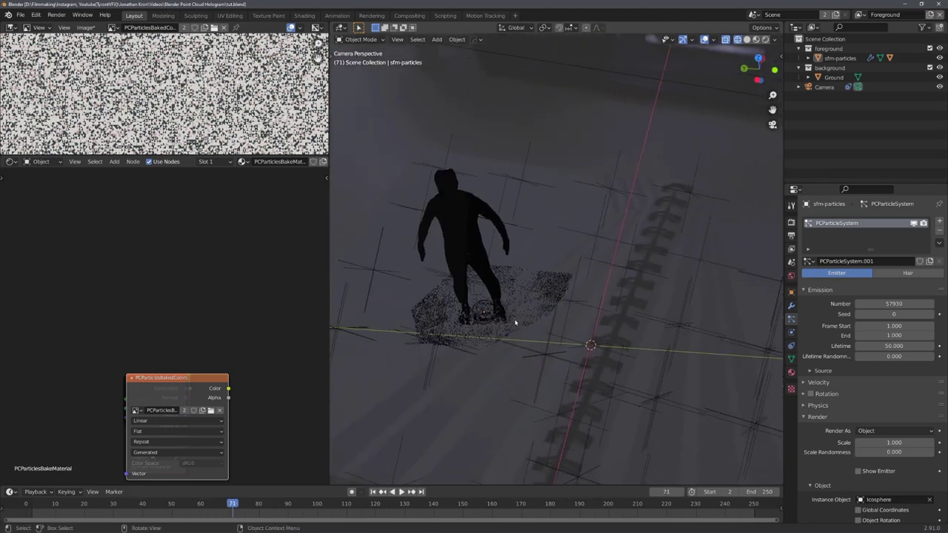
- Set the particle Lifetime to 250, return to the first frame and save the file
{"action": "left_click", "coordinate": [889, 345]}
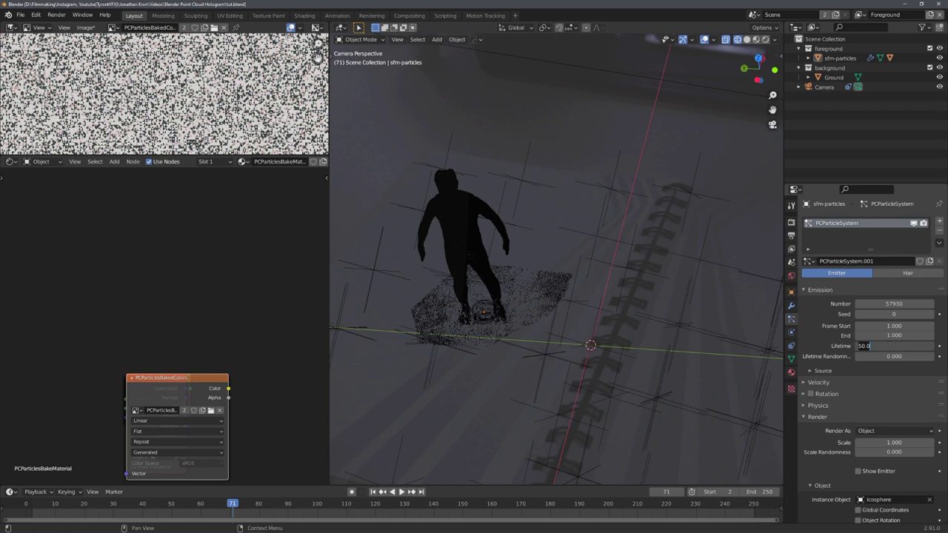
{"action": "key", "text": "Return"}
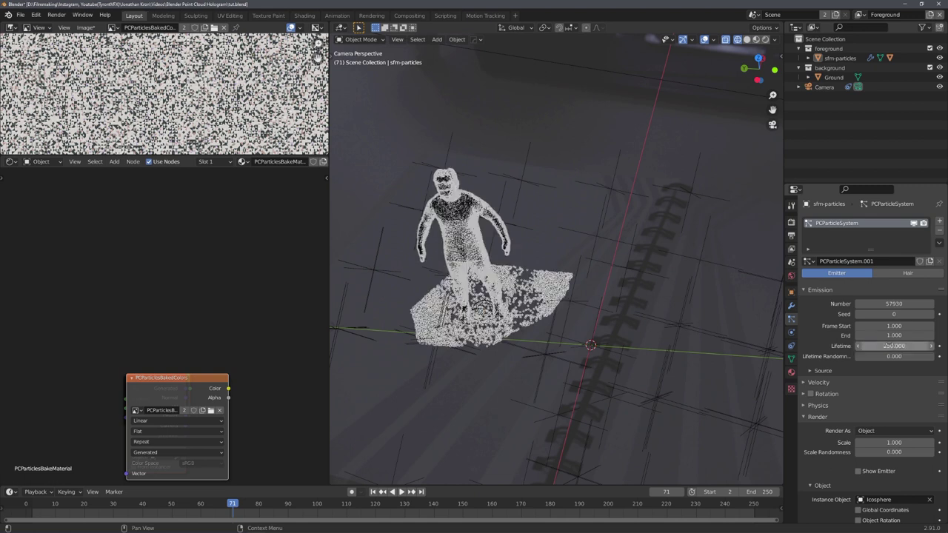
{"action": "key", "text": "shift+Left"}
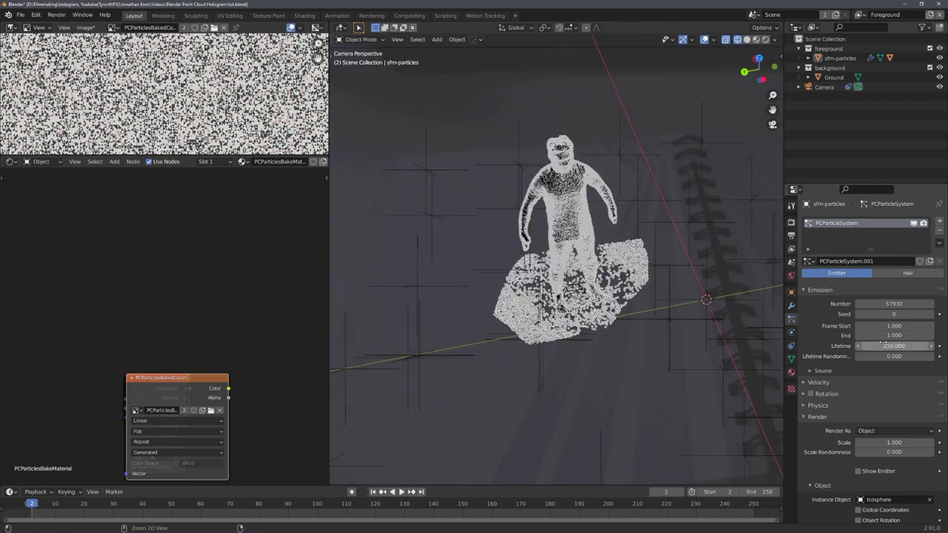
{"action": "key", "text": "ctrl+s"}
- Review the particle display color options and set the viewport Display As to Rendered
{"action": "scroll", "coordinate": [877, 445], "scroll_direction": "down", "scroll_amount": 5}
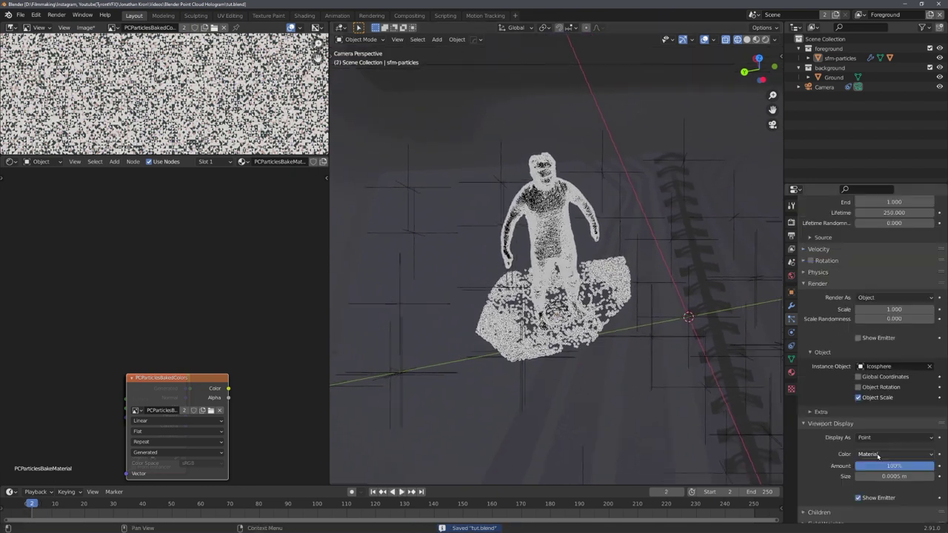
{"action": "left_click", "coordinate": [878, 455]}
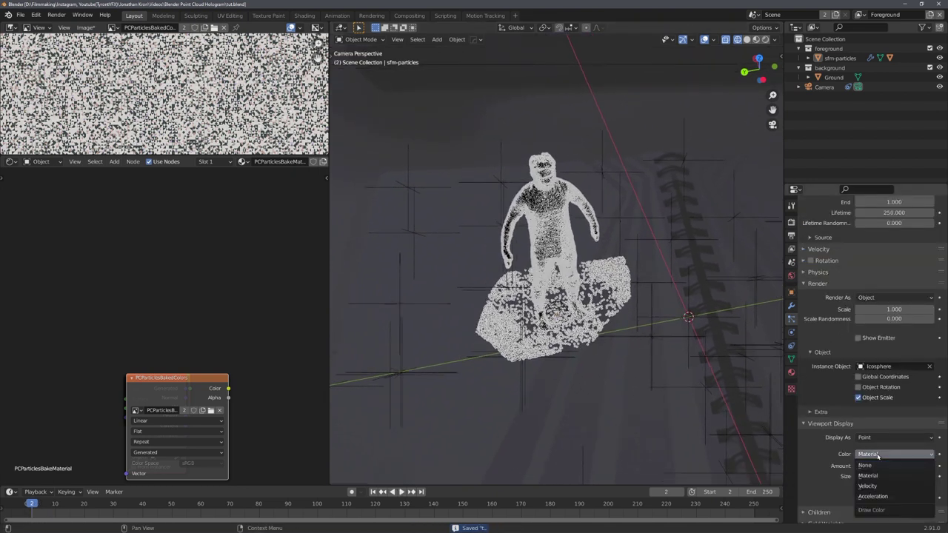
{"action": "left_click", "coordinate": [878, 455]}
{"action": "left_click", "coordinate": [878, 455]}
{"action": "left_click", "coordinate": [878, 438]}
{"action": "left_click", "coordinate": [873, 459]}
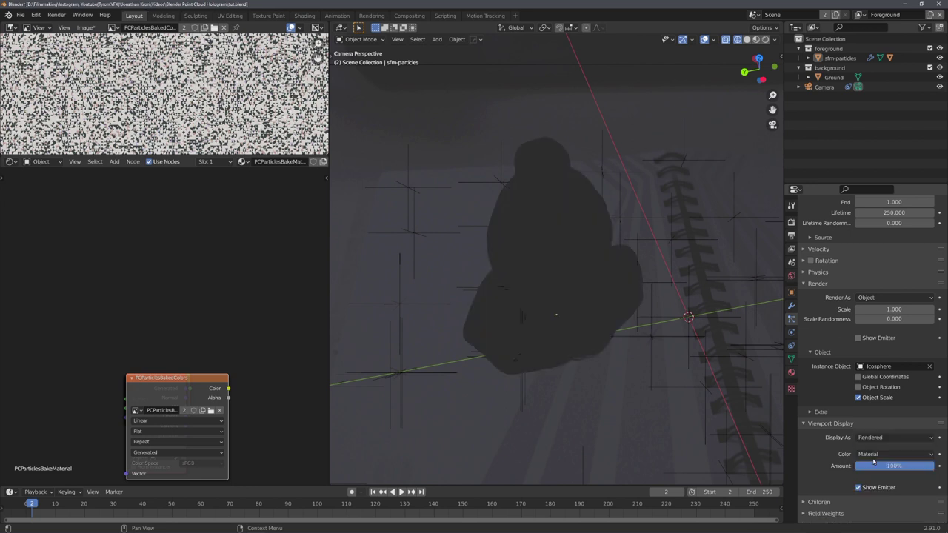
- Reduce the particle render Scale to 0.1 and further to 0.02, checking the figure from several views, and save the file
{"action": "scroll", "coordinate": [646, 333], "scroll_direction": "up", "scroll_amount": 3}
{"action": "key", "text": "ctrl+s"}
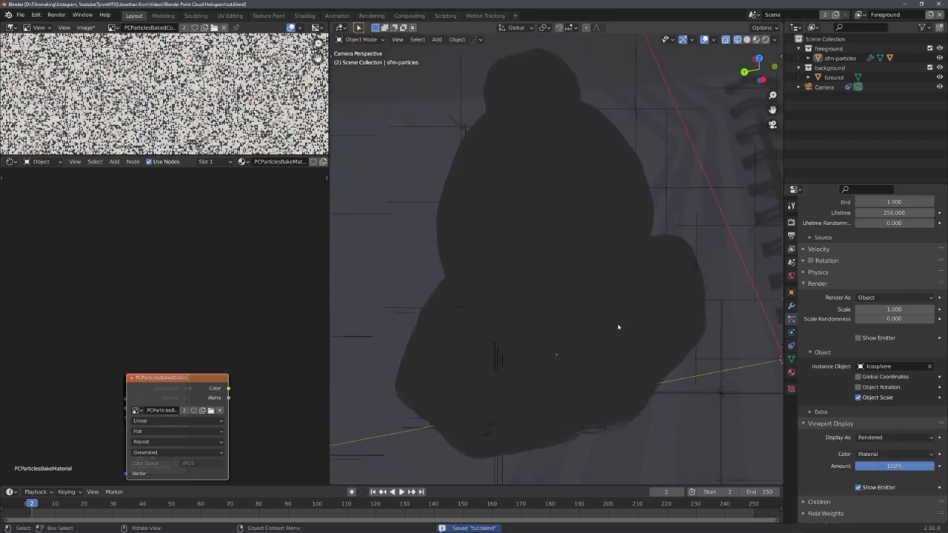
{"action": "key", "text": "KP_0"}
{"action": "scroll", "coordinate": [610, 311], "scroll_direction": "up", "scroll_amount": 6}
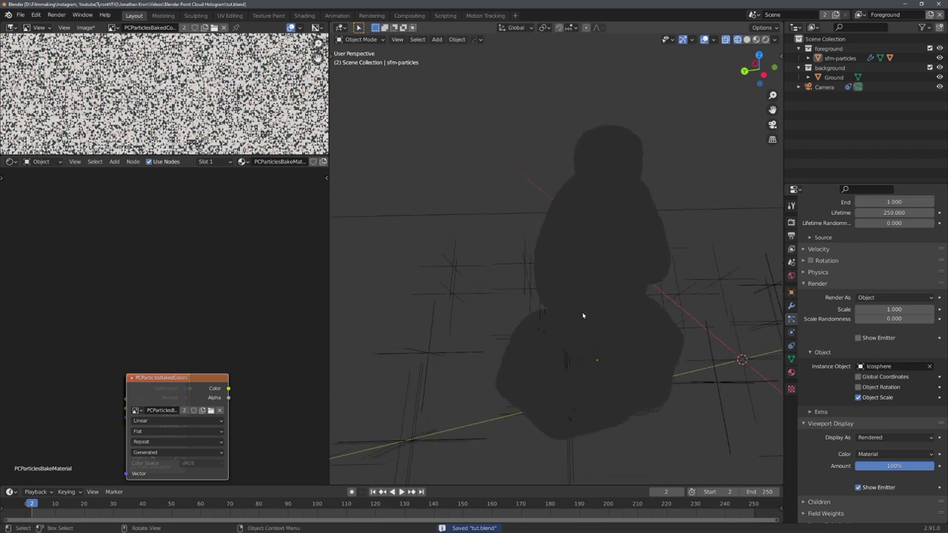
{"action": "left_click", "coordinate": [879, 311]}
{"action": "type", "text": ".1"}
{"action": "key", "text": "Return"}
{"action": "middle_click_drag", "start_coordinate": [755, 298], "coordinate": [723, 335]}
{"action": "left_click", "coordinate": [880, 309]}
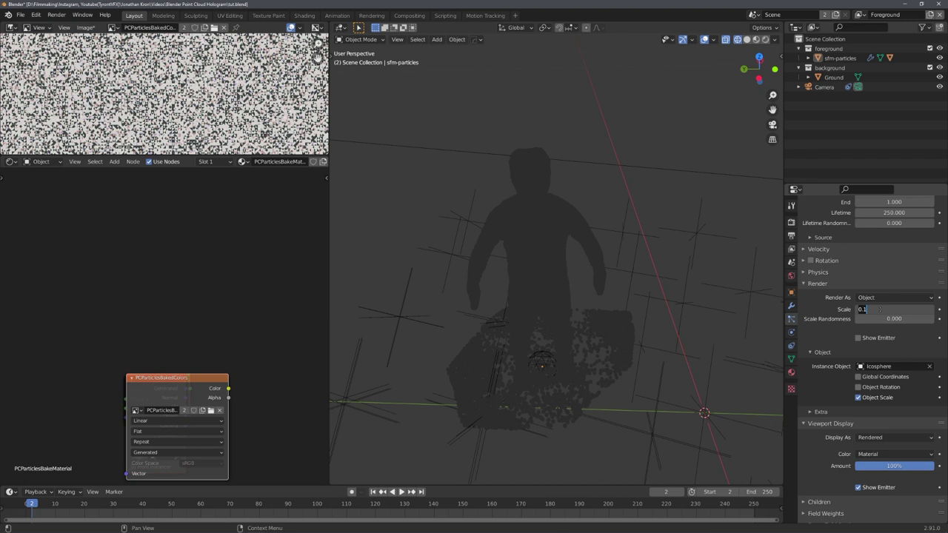
{"action": "type", "text": "0.02"}
{"action": "key", "text": "Return"}
{"action": "key", "text": "KP_0"}
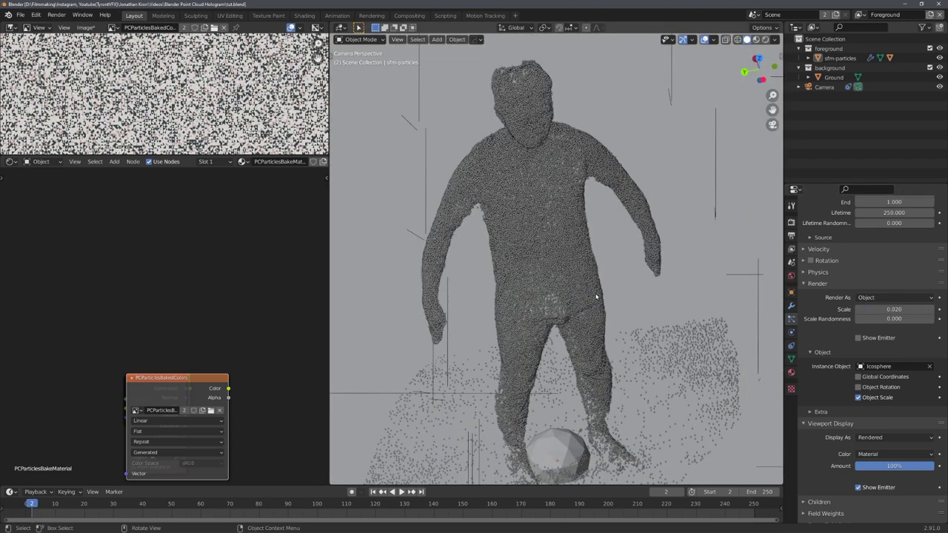
{"action": "key", "text": "ctrl+s"}
- Set the particle Scale Randomness to 0.5 and save the file
{"action": "double_click", "coordinate": [880, 319]}
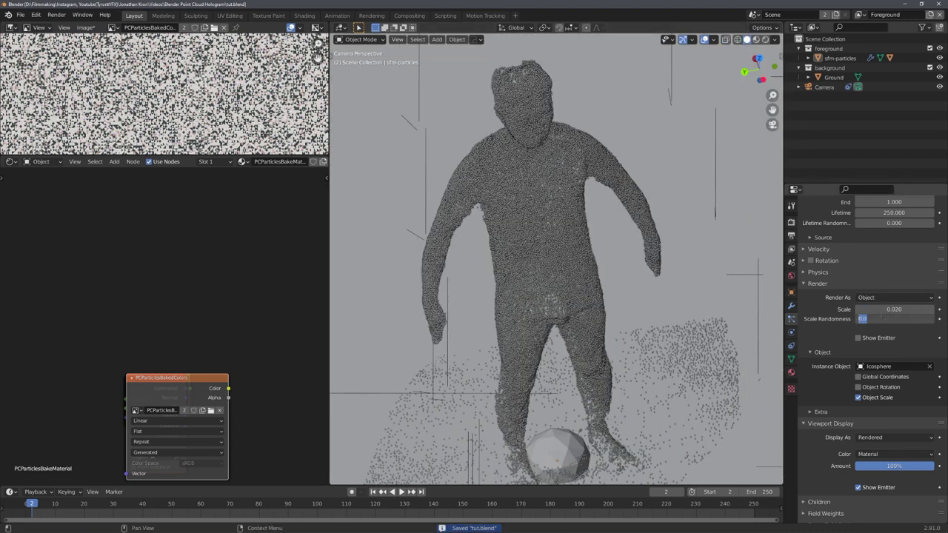
{"action": "type", "text": ".5"}
{"action": "key", "text": "Return"}
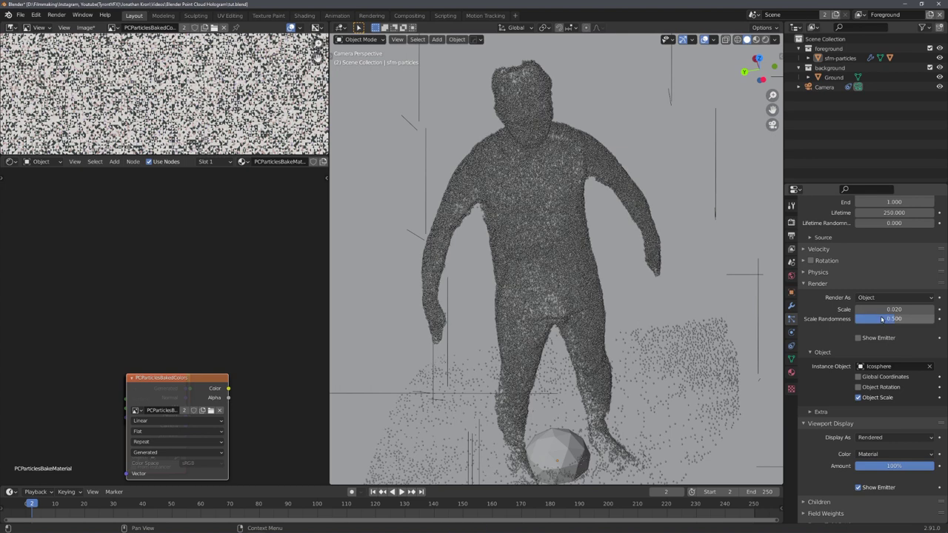
{"action": "key", "text": "ctrl+s"}
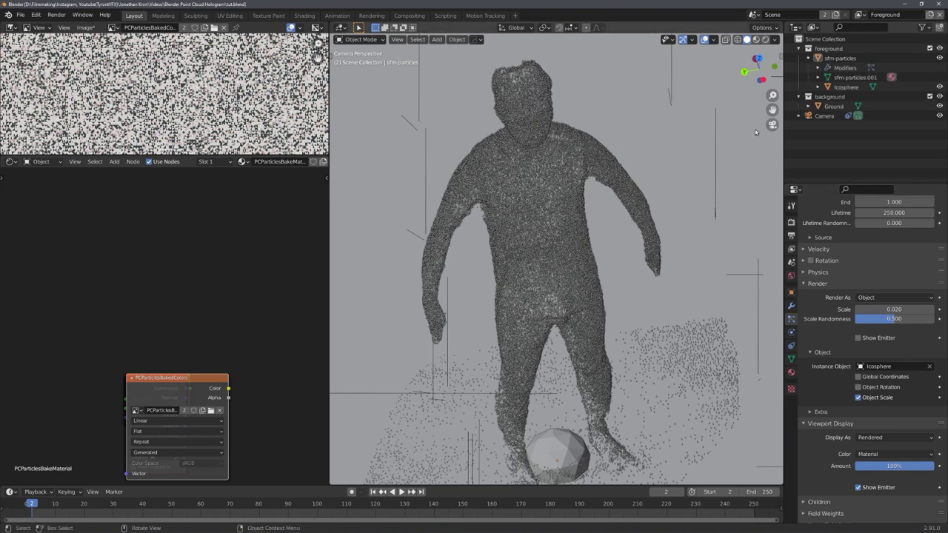
- Select the Icosphere and spread out the overlapping nodes of its PCParticlesMaterial
{"action": "left_click", "coordinate": [847, 88]}
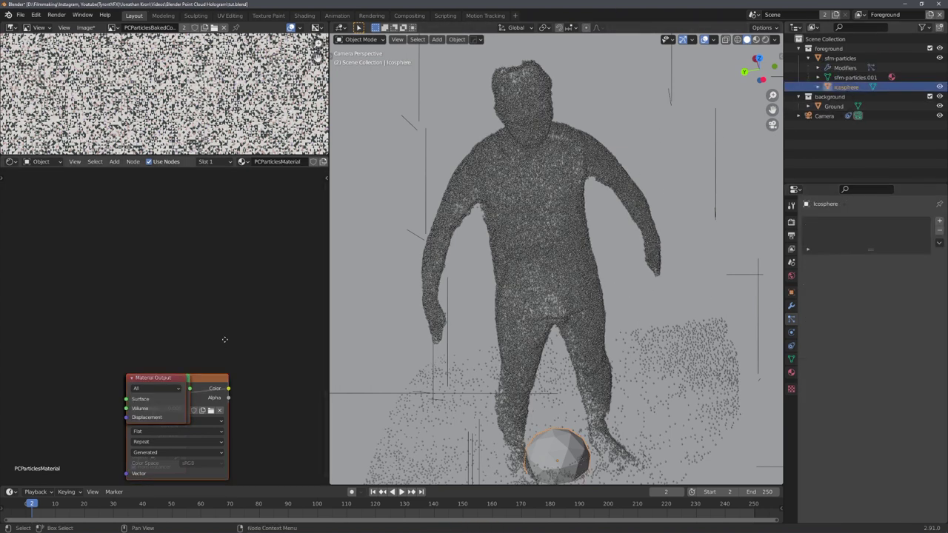
{"action": "middle_click_drag", "start_coordinate": [225, 339], "coordinate": [232, 257]}
{"action": "left_click_drag", "start_coordinate": [167, 298], "coordinate": [59, 211]}
{"action": "left_click_drag", "start_coordinate": [156, 330], "coordinate": [231, 311]}
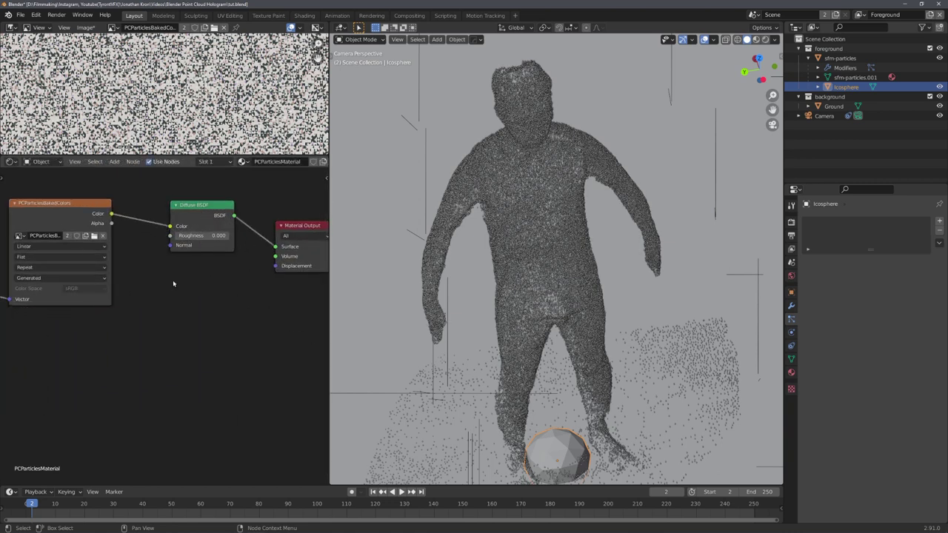
{"action": "middle_click_drag", "start_coordinate": [174, 284], "coordinate": [226, 335]}
- Save the baked particle color image as an image file on disk
{"action": "scroll", "coordinate": [214, 100], "scroll_direction": "down", "scroll_amount": 8}
{"action": "scroll", "coordinate": [201, 93], "scroll_direction": "up", "scroll_amount": 2}
{"action": "left_click", "coordinate": [86, 28]}
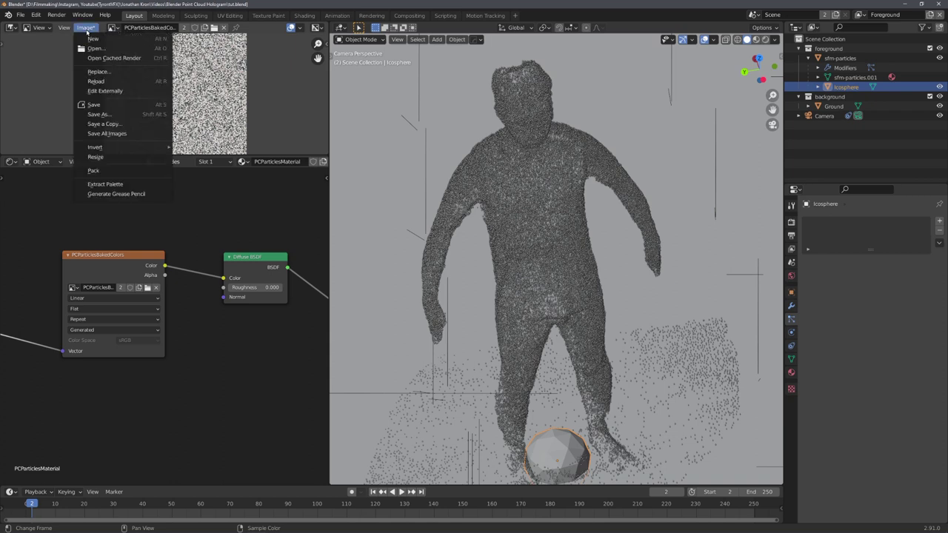
{"action": "key", "text": "Escape"}
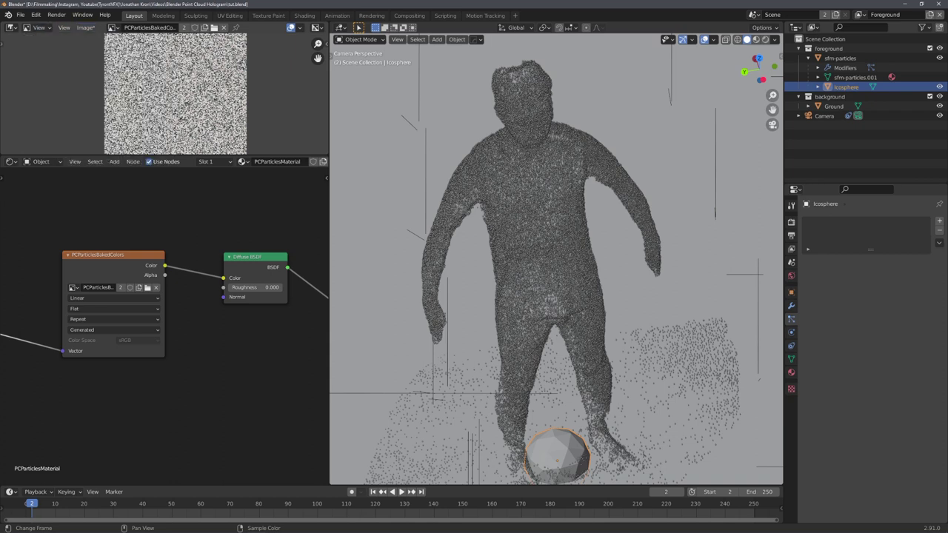
{"action": "left_click", "coordinate": [96, 29]}
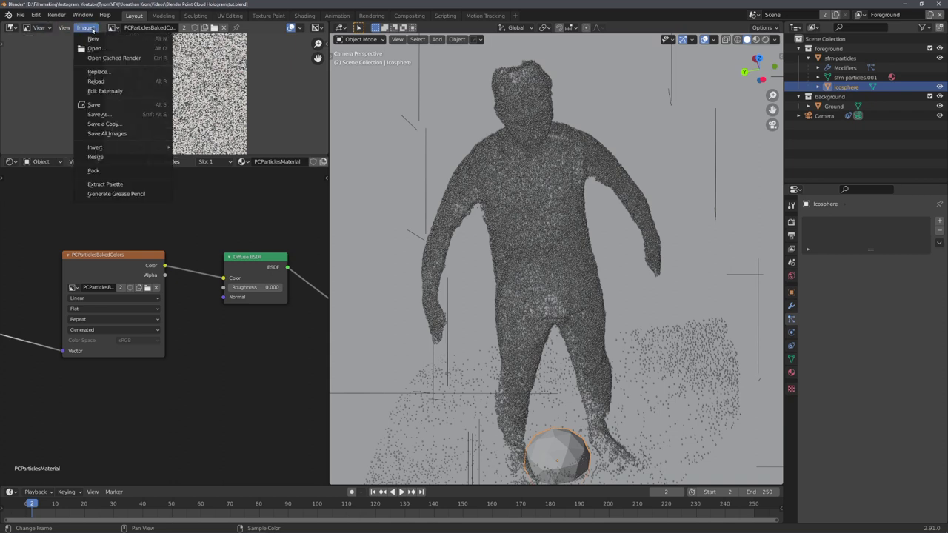
{"action": "left_click", "coordinate": [104, 114]}
{"action": "left_click", "coordinate": [634, 416]}
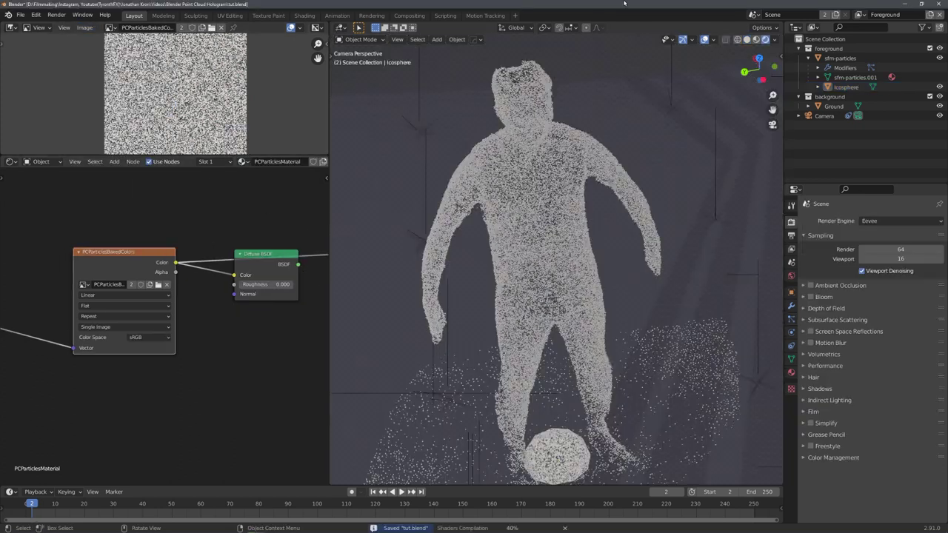
- Inspect the rendered particles up close, change the render engine to Cycles and save the file
{"action": "key", "text": "ctrl+s"}
{"action": "scroll", "coordinate": [569, 224], "scroll_direction": "up", "scroll_amount": 5}
{"action": "scroll", "coordinate": [569, 224], "scroll_direction": "up", "scroll_amount": 3}
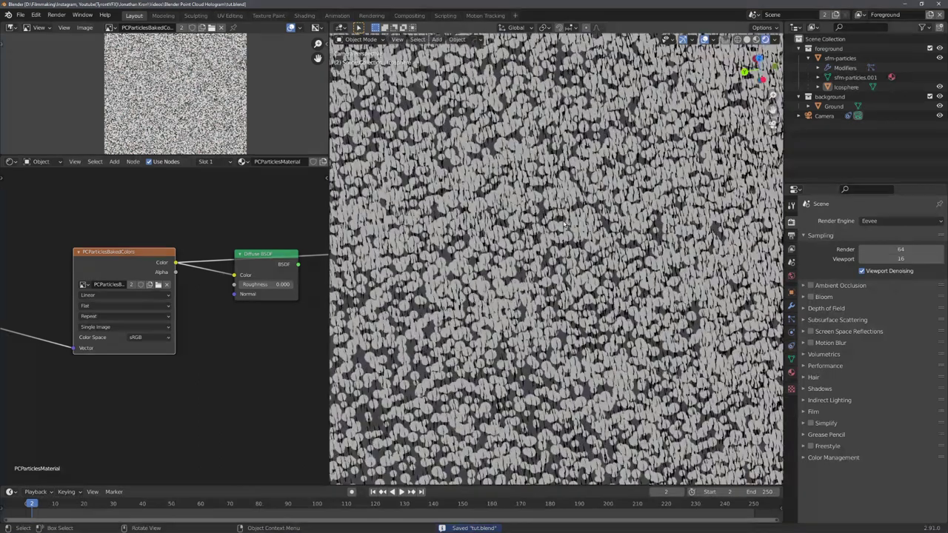
{"action": "scroll", "coordinate": [564, 224], "scroll_direction": "down", "scroll_amount": 10}
{"action": "scroll", "coordinate": [563, 224], "scroll_direction": "up", "scroll_amount": 2}
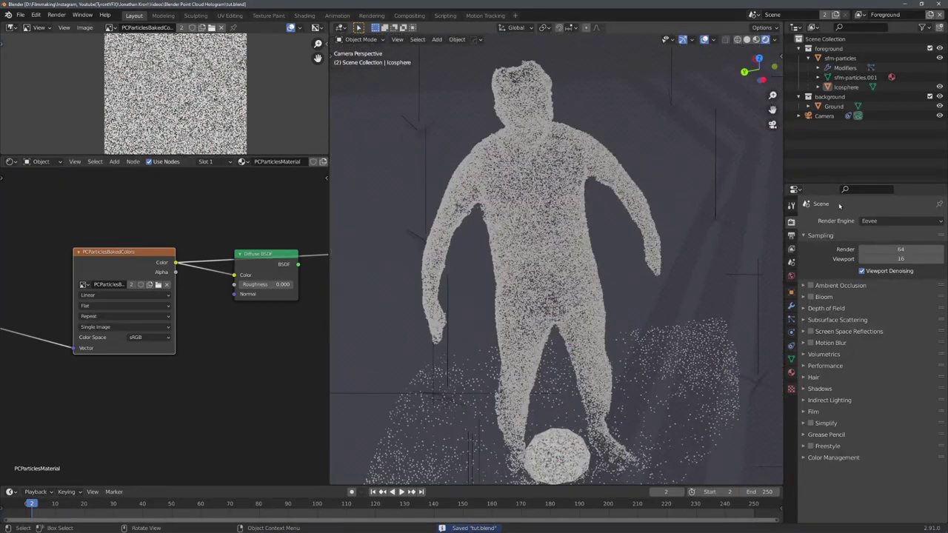
{"action": "left_click", "coordinate": [881, 221]}
{"action": "left_click", "coordinate": [869, 253]}
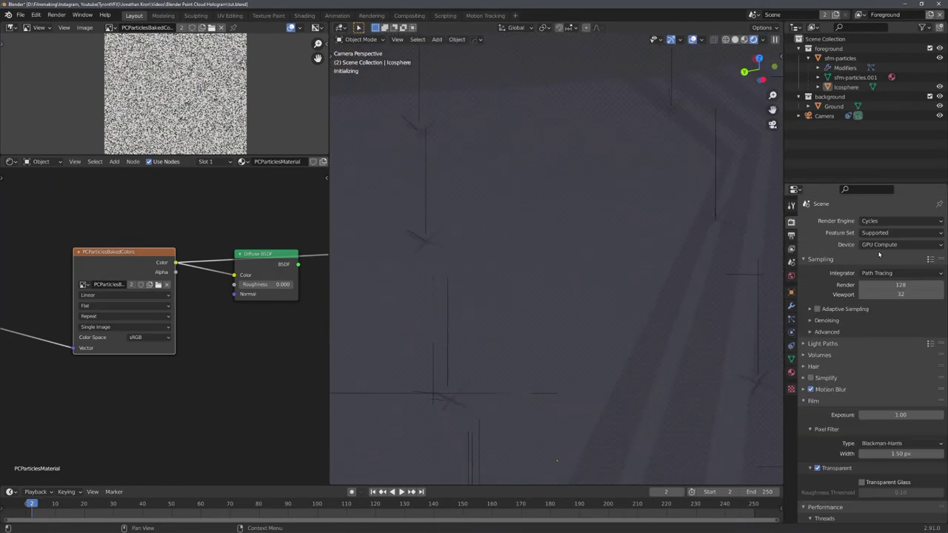
{"action": "key", "text": "ctrl+s"}
- Add a ColorRamp node on the color output of the PCParticlesBakedColors image node
{"action": "key", "text": "shift+a"}
{"action": "type", "text": "c"}
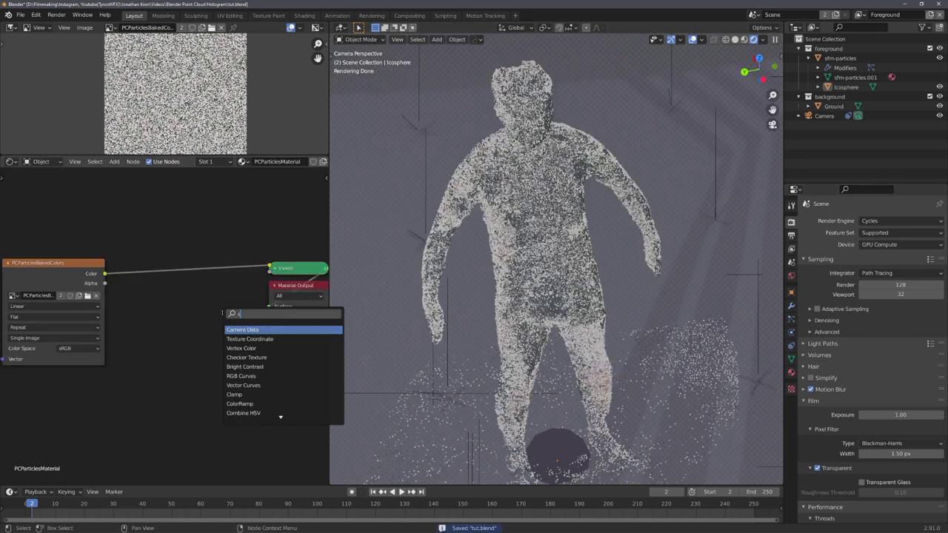
{"action": "type", "text": "olorramp"}
{"action": "key", "text": "Return"}
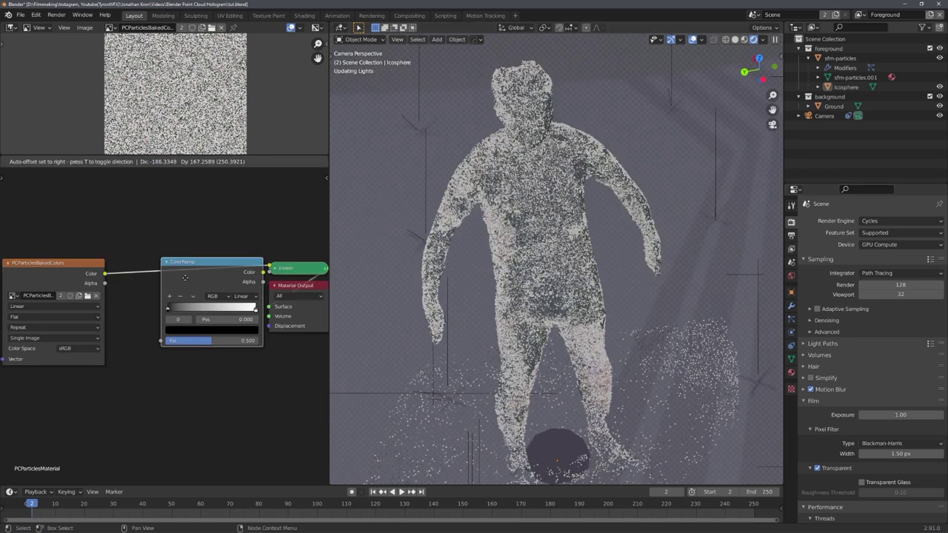
{"action": "left_click", "coordinate": [158, 267]}
- Add an Emission node fed by the ColorRamp's color, connect it to the material output and save the file
{"action": "key", "text": "shift+a"}
{"action": "type", "text": "emission"}
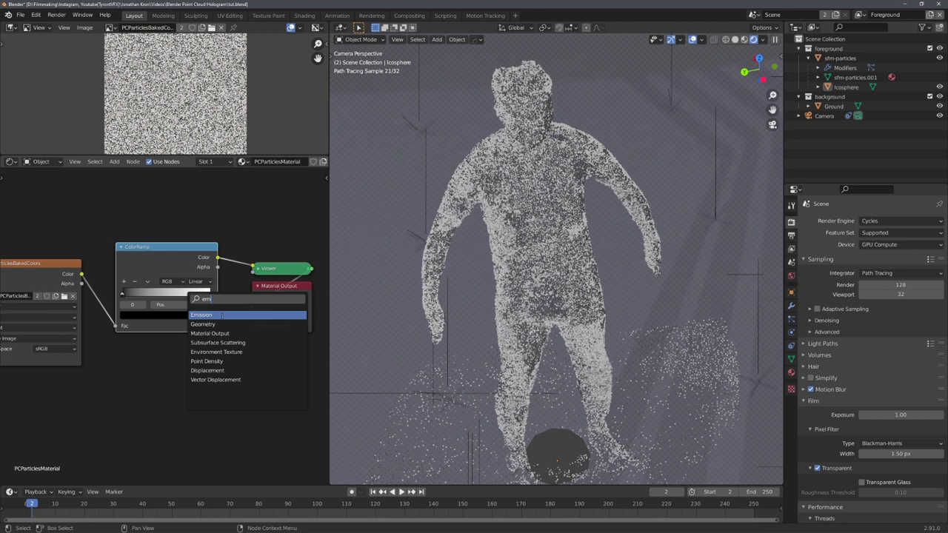
{"action": "key", "text": "Return"}
{"action": "left_click", "coordinate": [296, 402]}
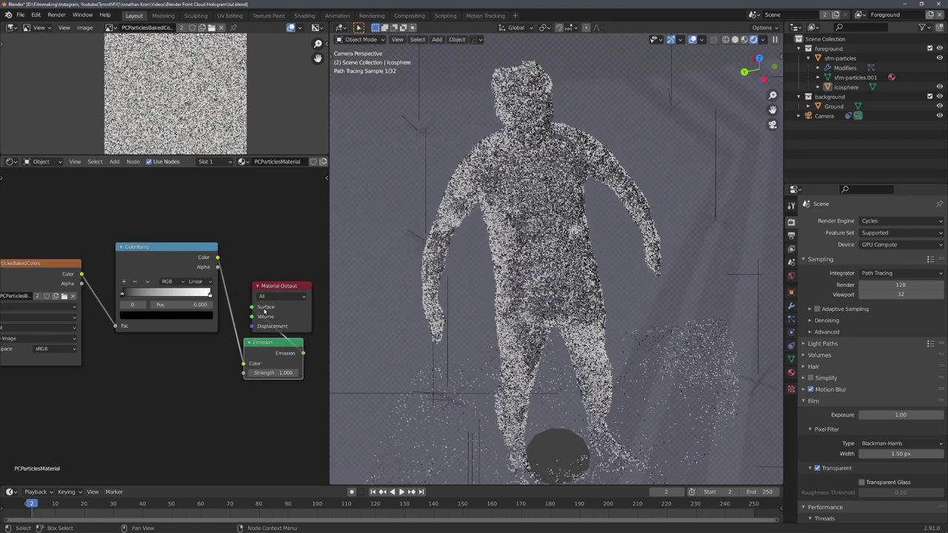
{"action": "key", "text": "ctrl+s"}
- Color the ColorRamp's light end golden yellow, set the Emission Strength to 10 and save the file
{"action": "left_click", "coordinate": [143, 317]}
{"action": "left_click", "coordinate": [194, 240]}
{"action": "left_click", "coordinate": [144, 247]}
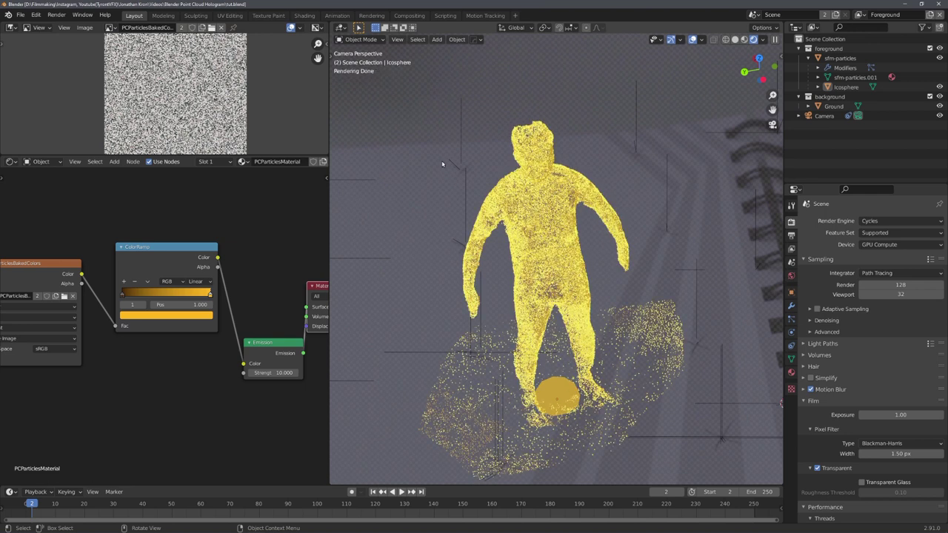
{"action": "key", "text": "ctrl+s"}
- Move the Icosphere vertically out of sight so only the particle figure shows in the camera view
{"action": "left_click", "coordinate": [560, 397]}
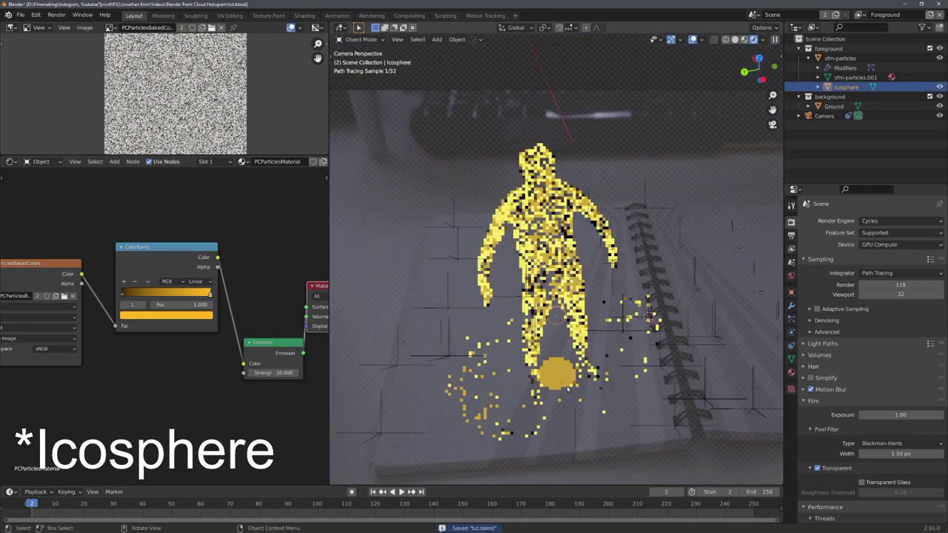
{"action": "scroll", "coordinate": [561, 353], "scroll_direction": "down", "scroll_amount": 5}
{"action": "key", "text": "g"}
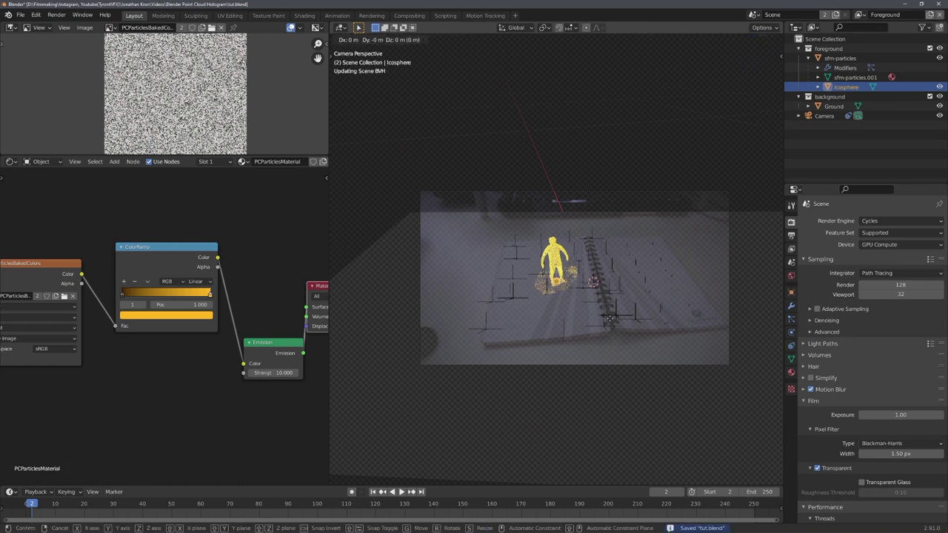
{"action": "key", "text": "z"}
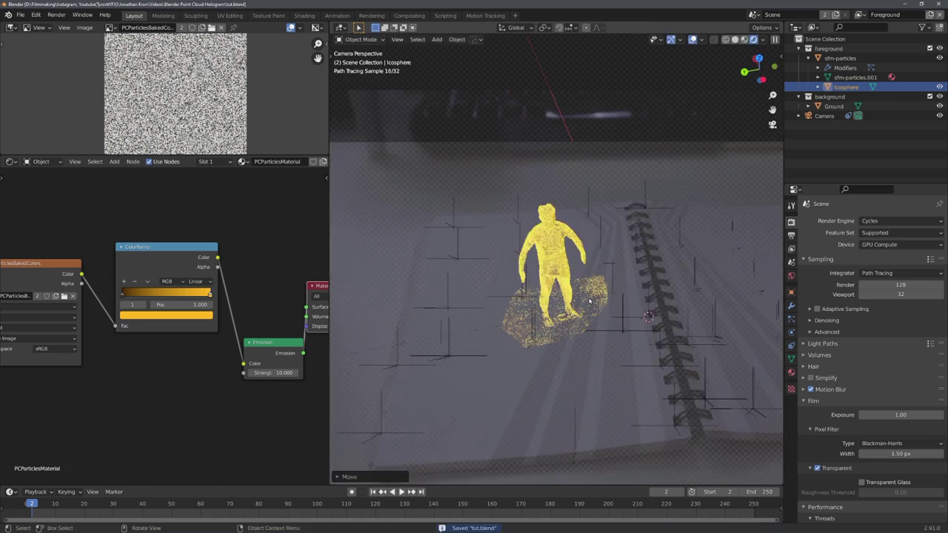
- Switch the viewport to solid shading and select the Ground plane
{"action": "key", "text": "z"}
{"action": "left_click", "coordinate": [634, 300]}
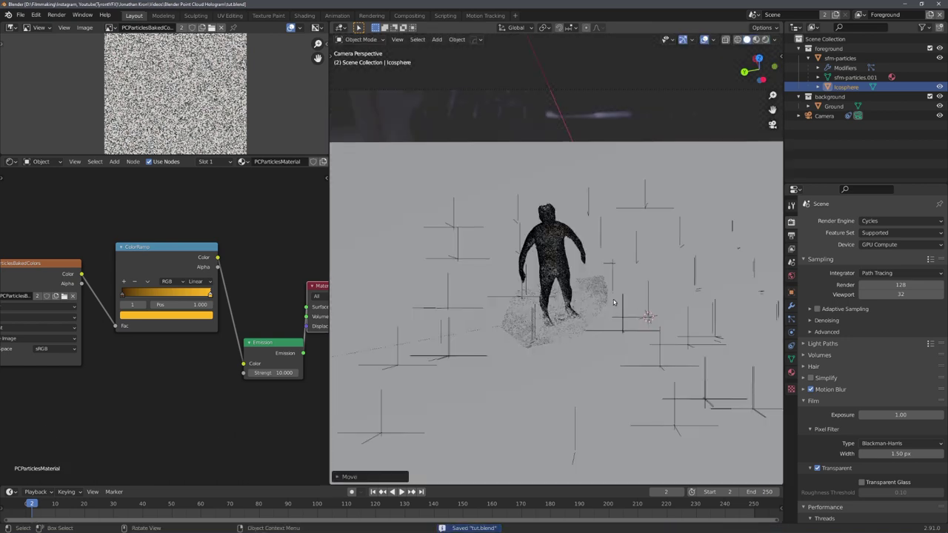
{"action": "left_click", "coordinate": [600, 159]}
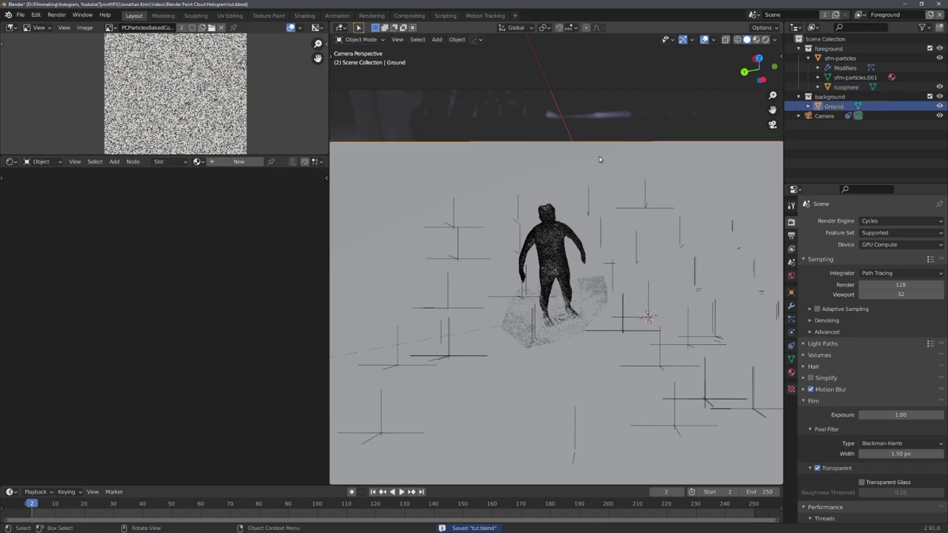
{"action": "middle_click_drag", "start_coordinate": [582, 300], "coordinate": [600, 284], "text": "shift"}
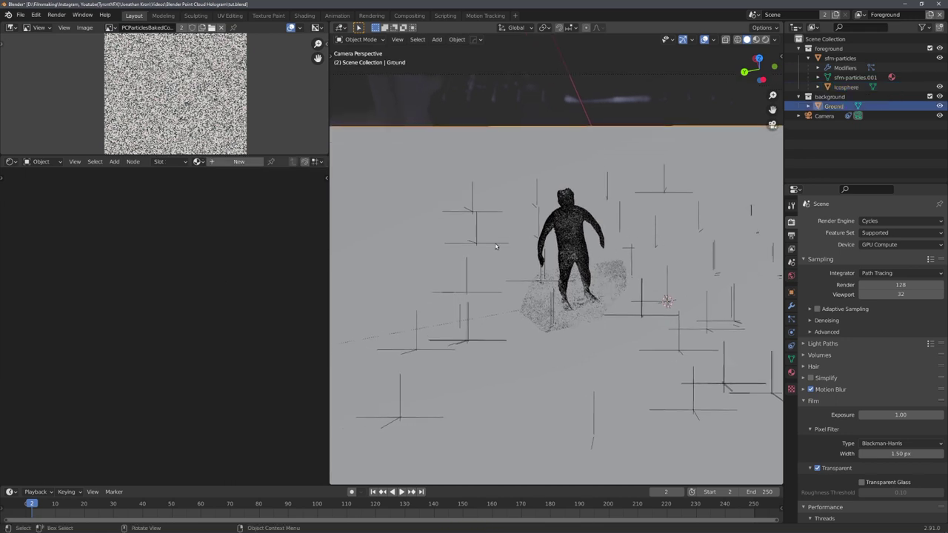
- Make Background the active view layer, preview it in rendered shading and save the file
{"action": "left_click", "coordinate": [860, 14]}
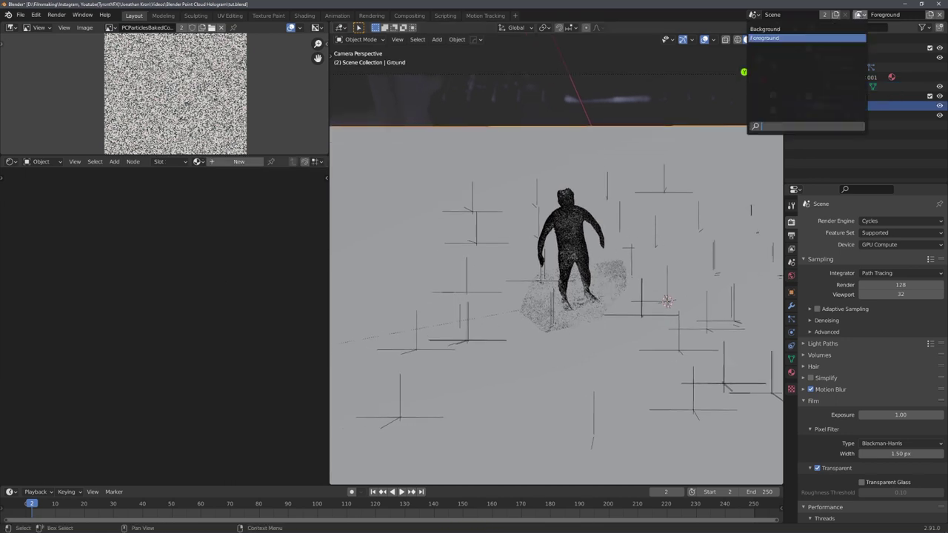
{"action": "left_click", "coordinate": [792, 28]}
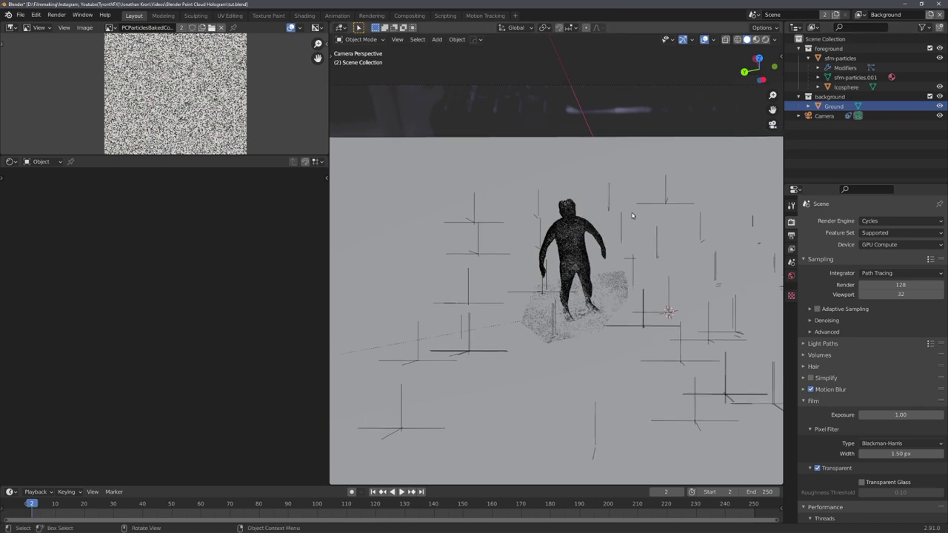
{"action": "scroll", "coordinate": [581, 180], "scroll_direction": "down", "scroll_amount": 2}
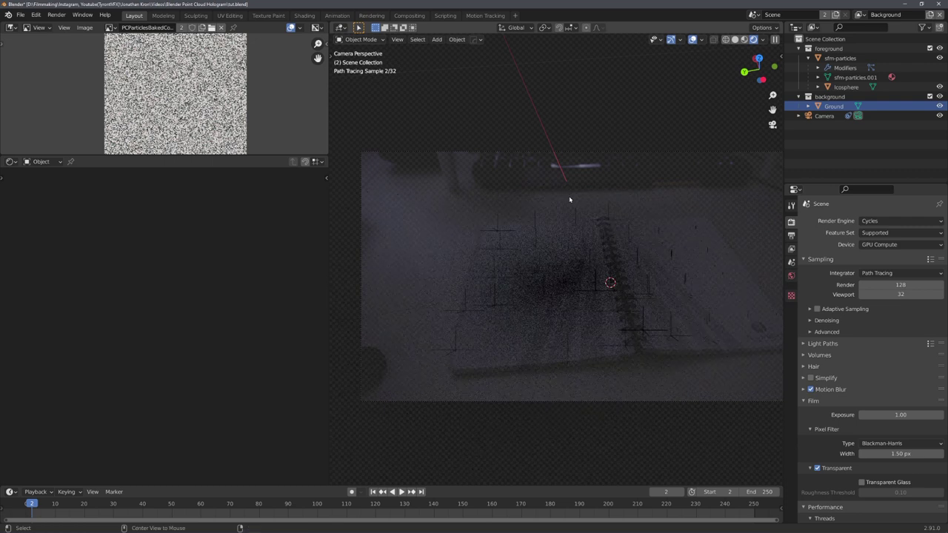
{"action": "key", "text": "ctrl+s"}
- Disable Shadow Catcher in the Ground plane's visibility settings, deselect the plane and save the file
{"action": "left_click", "coordinate": [570, 259]}
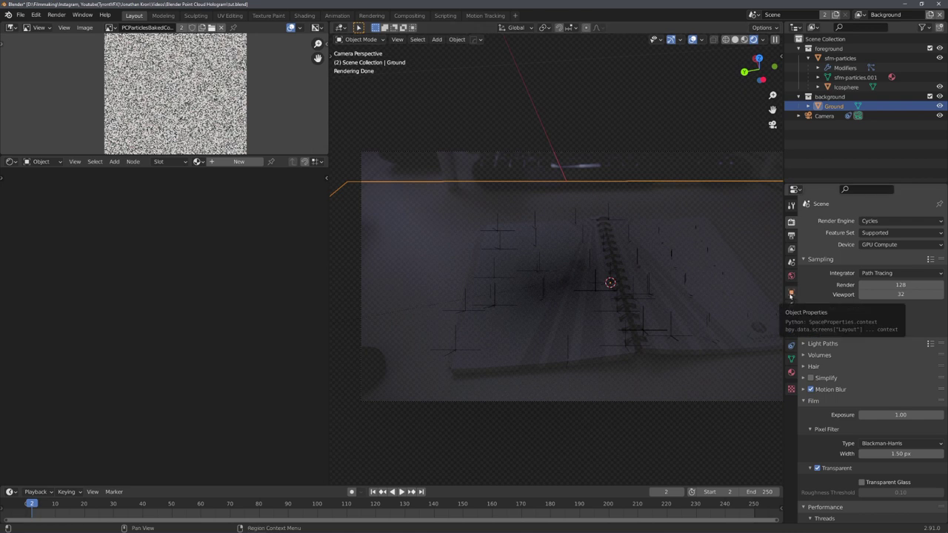
{"action": "left_click", "coordinate": [791, 293]}
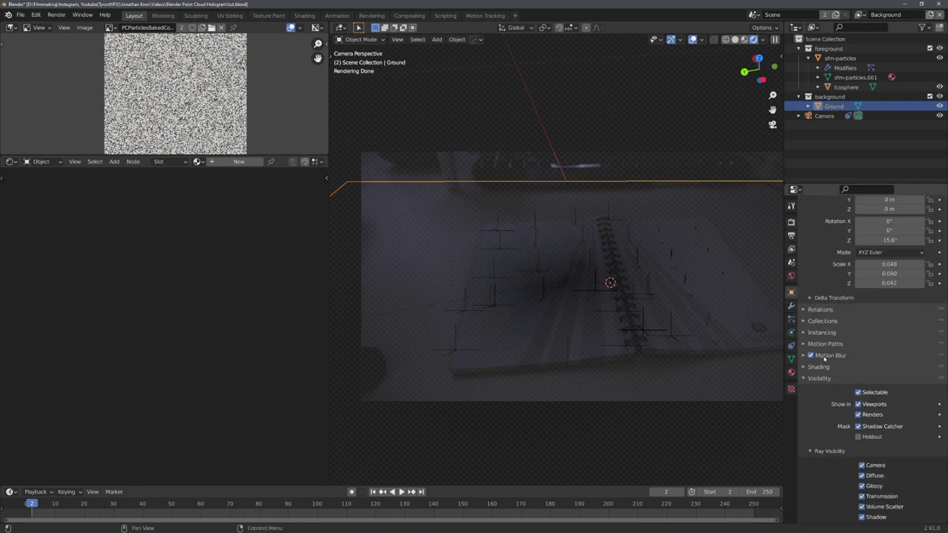
{"action": "left_click", "coordinate": [860, 426]}
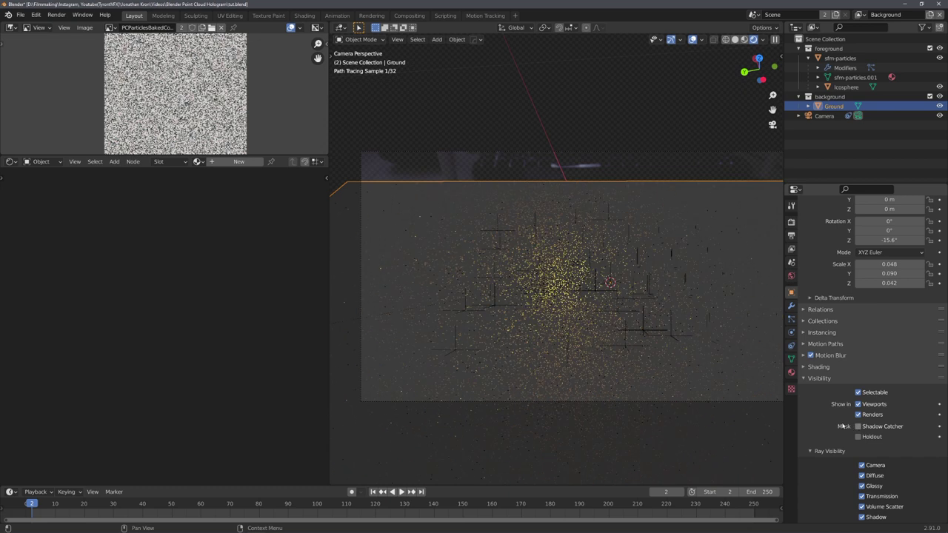
{"action": "key", "text": "alt+a"}
{"action": "key", "text": "ctrl+s"}
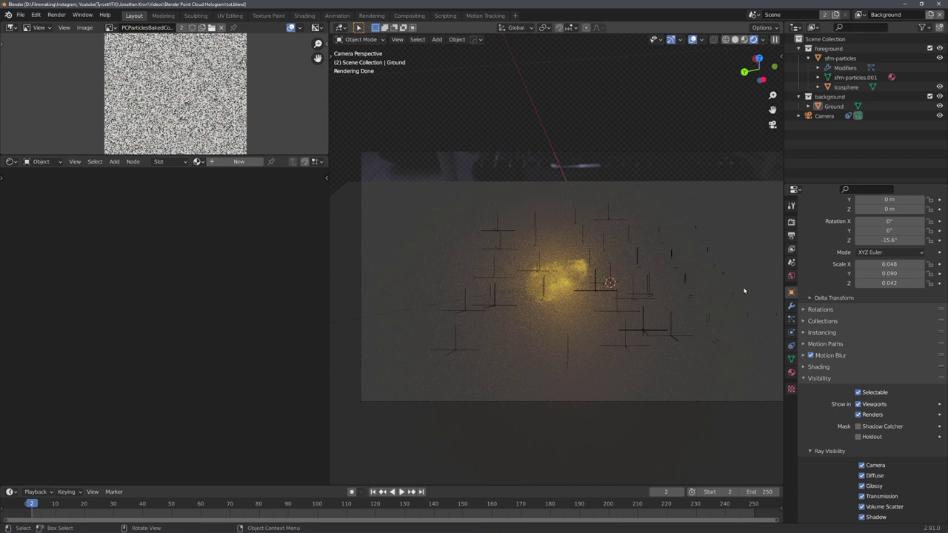
- Set the world background color to black
{"action": "left_click", "coordinate": [792, 276]}
{"action": "left_click", "coordinate": [885, 278]}
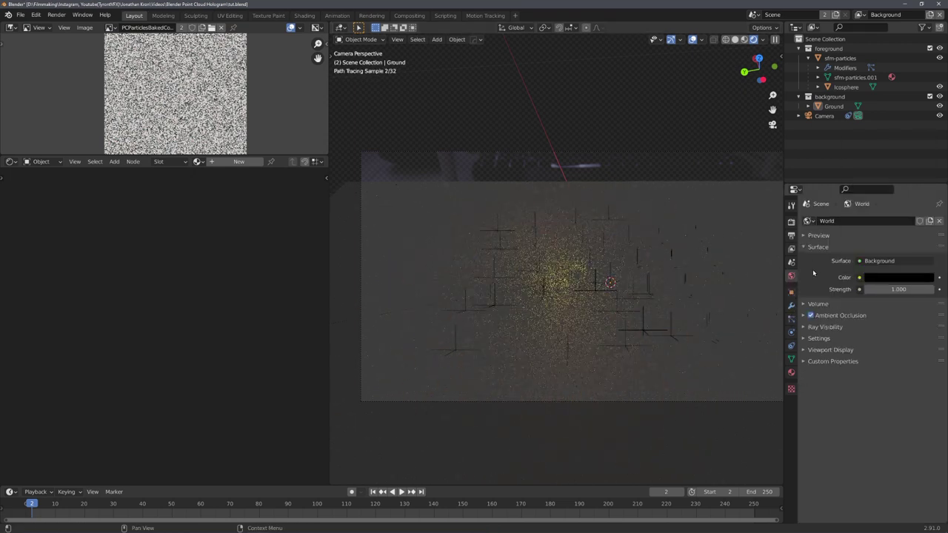
- Give the Ground plane a new material with a black base color, deselect the plane and save the file
{"action": "left_click", "coordinate": [655, 200]}
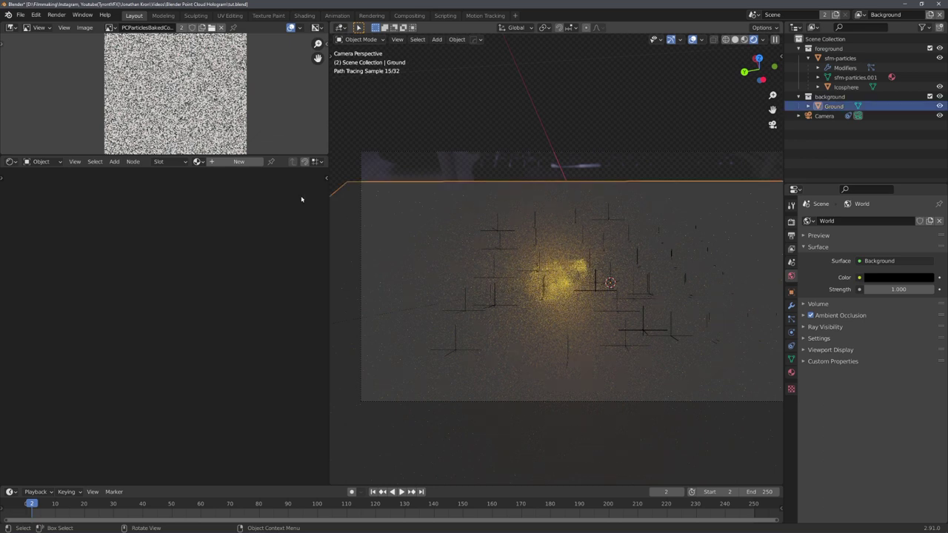
{"action": "left_click", "coordinate": [238, 161]}
{"action": "left_click", "coordinate": [182, 261]}
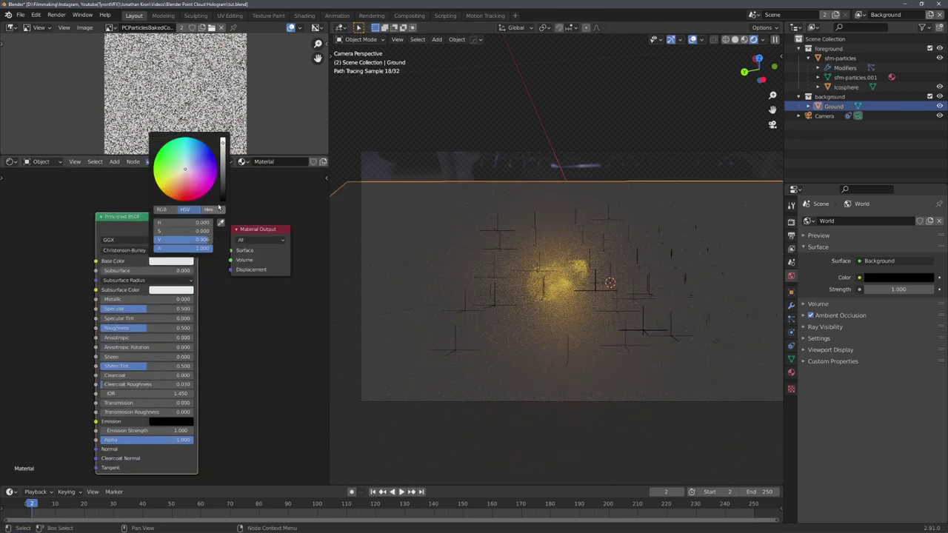
{"action": "left_click", "coordinate": [222, 200]}
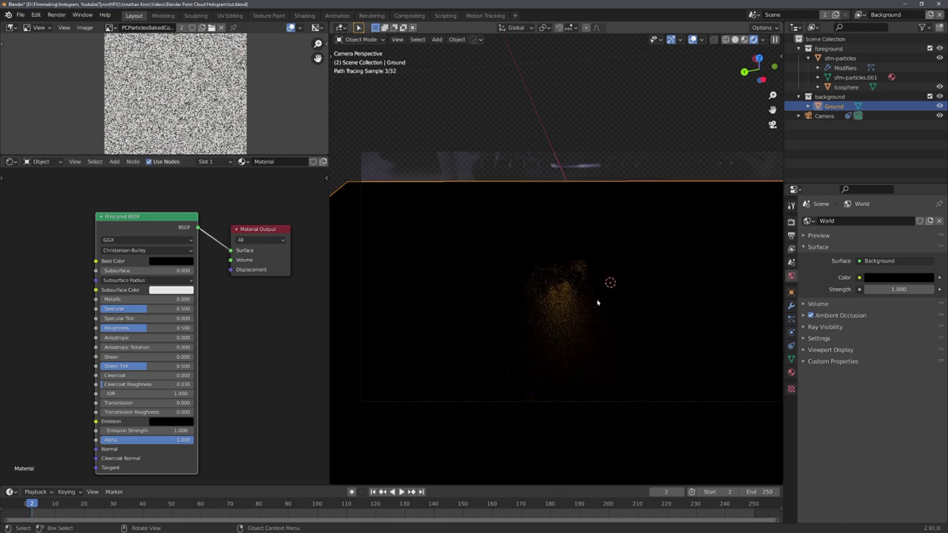
{"action": "key", "text": "alt+a"}
{"action": "key", "text": "ctrl+s"}
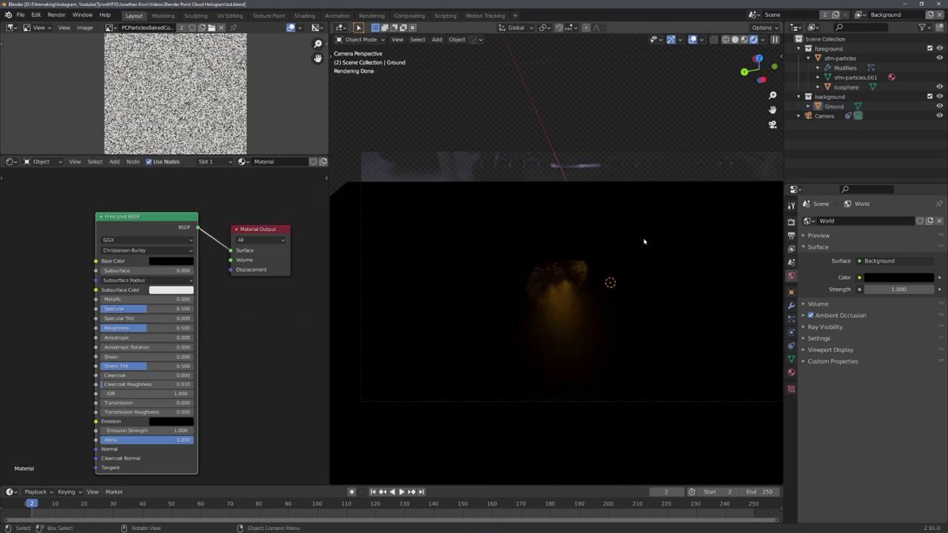
- Set the Ground material's roughness to 1 and save the file
{"action": "scroll", "coordinate": [645, 241], "scroll_direction": "down", "scroll_amount": 2}
{"action": "double_click", "coordinate": [157, 328]}
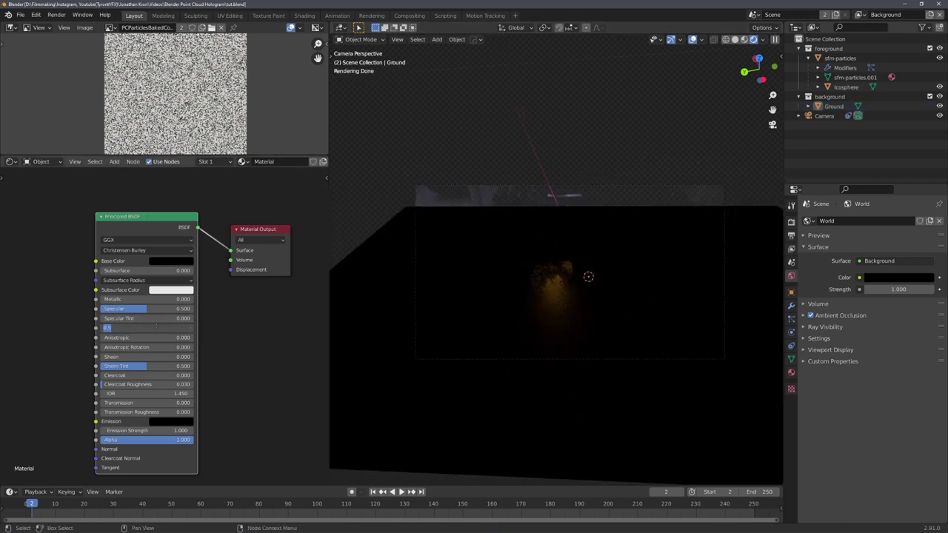
{"action": "type", "text": "1"}
{"action": "key", "text": "Return"}
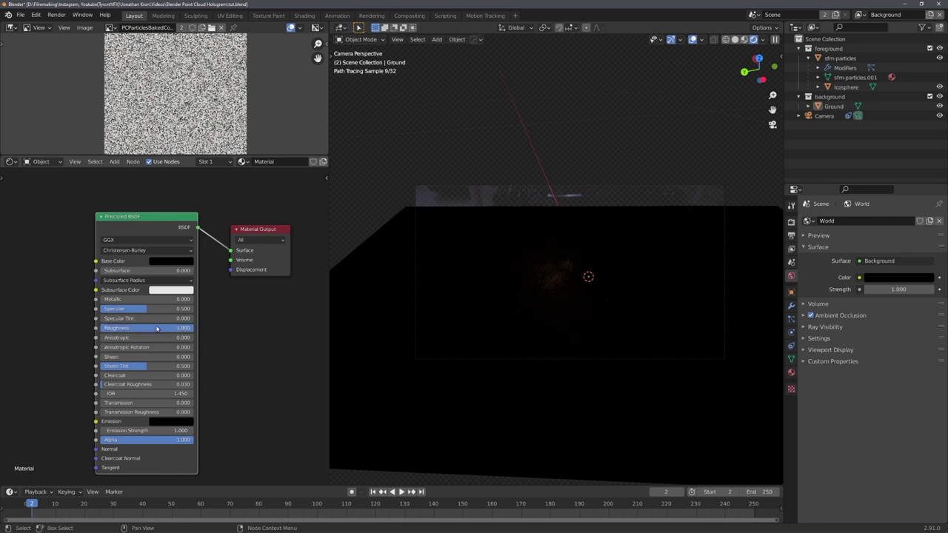
{"action": "key", "text": "ctrl+s"}
{"action": "scroll", "coordinate": [548, 288], "scroll_direction": "up", "scroll_amount": 2}
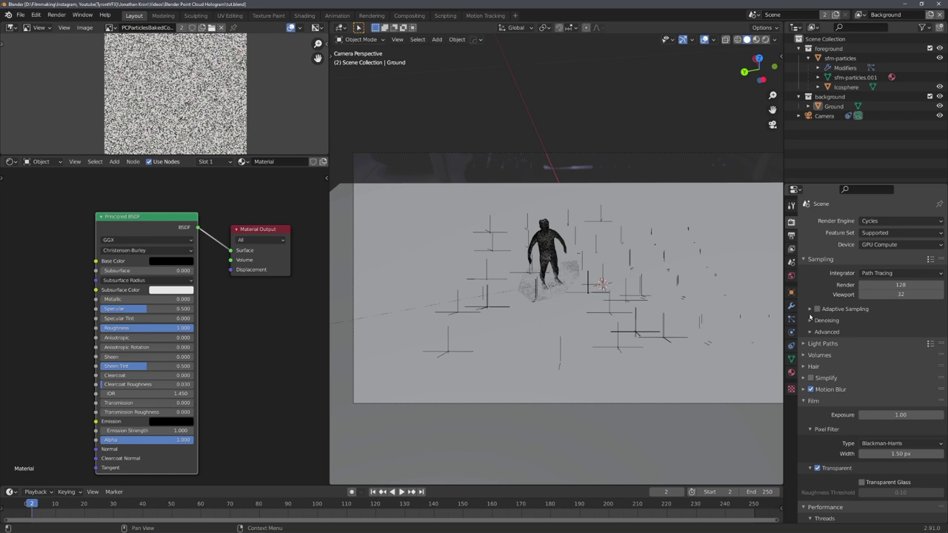
- Render frame 2 and examine the glowing figure on the black ground
{"action": "scroll", "coordinate": [811, 316], "scroll_direction": "down", "scroll_amount": 3}
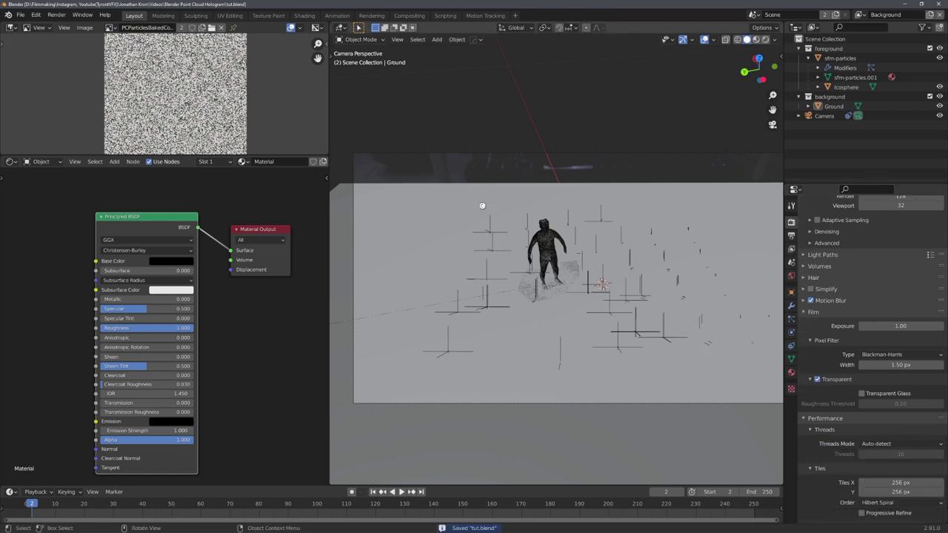
{"action": "key", "text": "F12"}
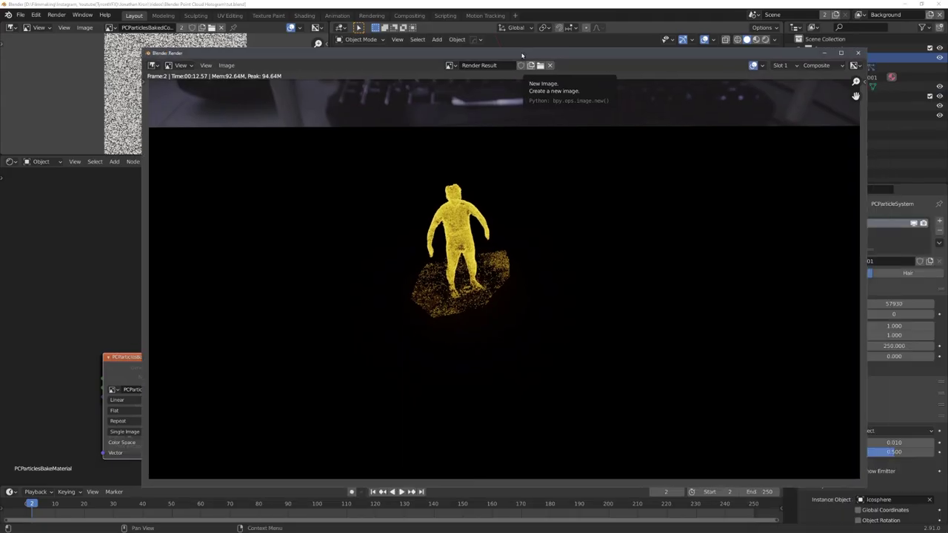
{"action": "scroll", "coordinate": [518, 146], "scroll_direction": "down", "scroll_amount": 2}
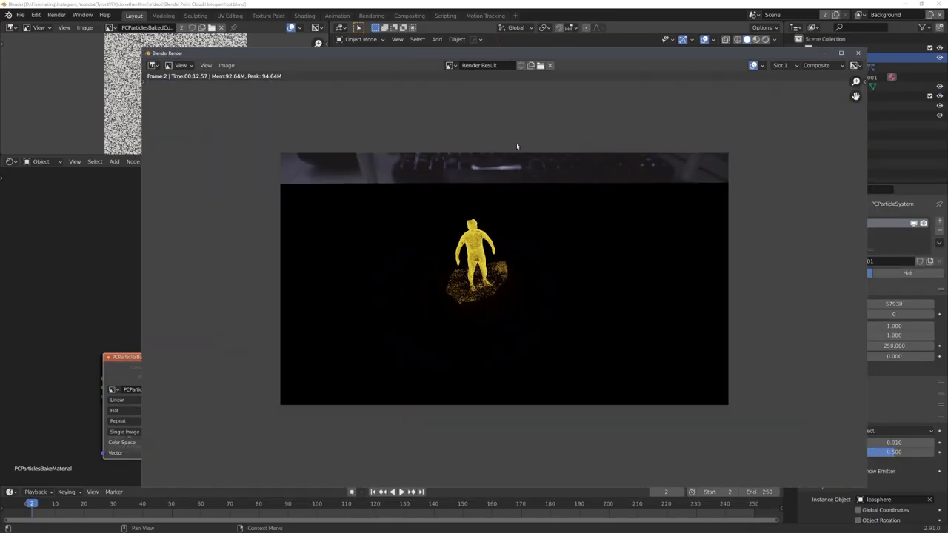
{"action": "scroll", "coordinate": [517, 146], "scroll_direction": "up", "scroll_amount": 1}
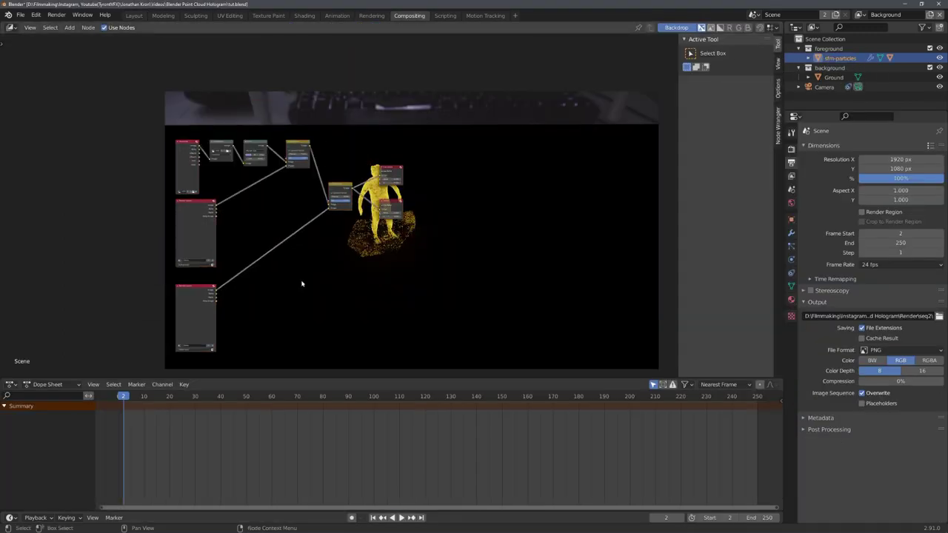
- Delete the two Alpha Over nodes from the compositing node tree
{"action": "scroll", "coordinate": [301, 284], "scroll_direction": "up", "scroll_amount": 5}
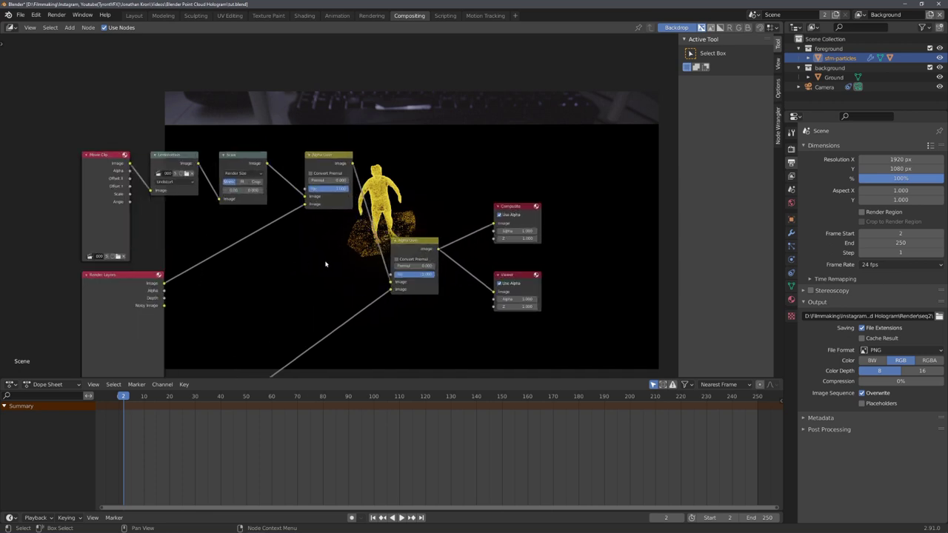
{"action": "middle_click_drag", "start_coordinate": [326, 263], "coordinate": [280, 297]}
{"action": "left_click_drag", "start_coordinate": [370, 275], "coordinate": [363, 240]}
{"action": "left_click_drag", "start_coordinate": [283, 188], "coordinate": [287, 238]}
{"action": "left_click", "coordinate": [373, 216]}
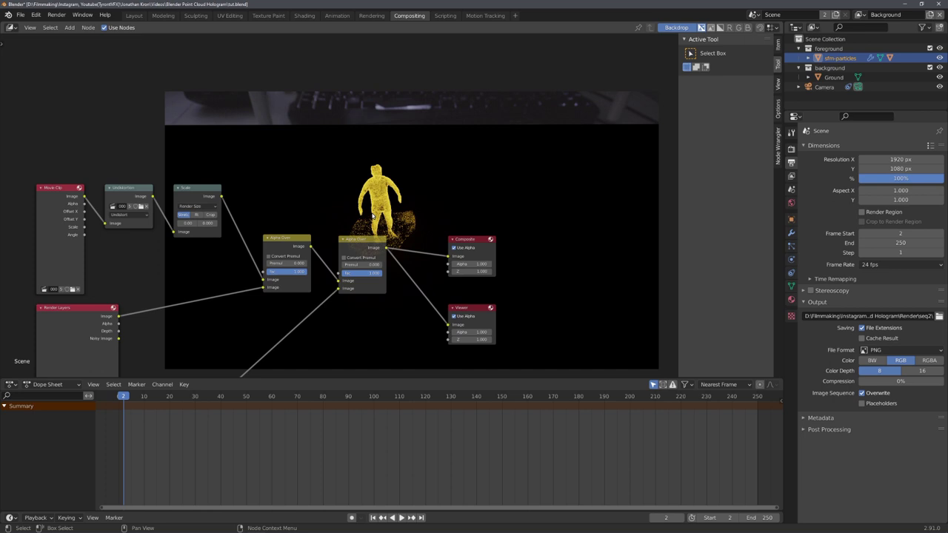
{"action": "scroll", "coordinate": [379, 218], "scroll_direction": "down", "scroll_amount": 1}
{"action": "middle_click_drag", "start_coordinate": [360, 215], "coordinate": [396, 174]}
{"action": "left_click_drag", "start_coordinate": [312, 158], "coordinate": [406, 259]}
{"action": "key", "text": "x"}
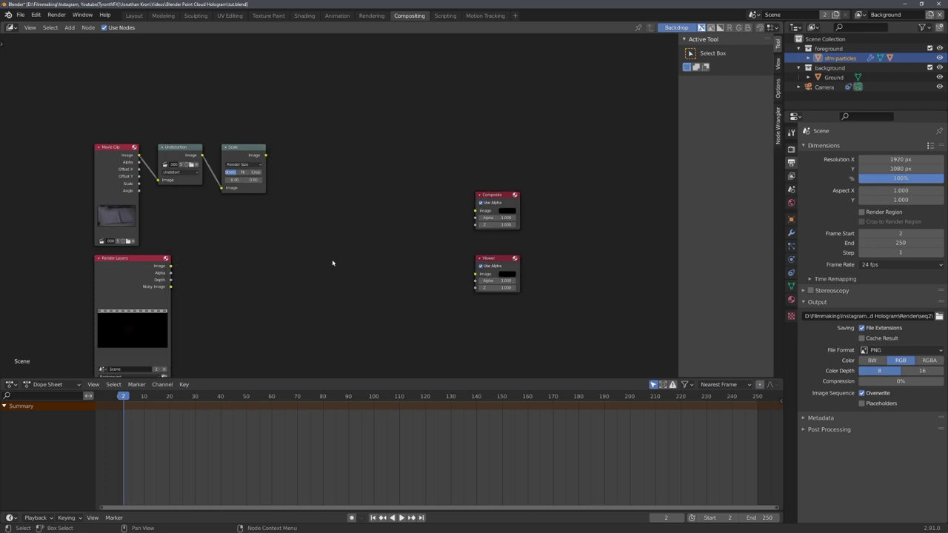
- Add a Mix node between the Scale node and the output nodes
{"action": "middle_click_drag", "start_coordinate": [309, 232], "coordinate": [387, 210]}
{"action": "key", "text": "shift+a"}
{"action": "type", "text": "s"}
{"action": "type", "text": "mix"}
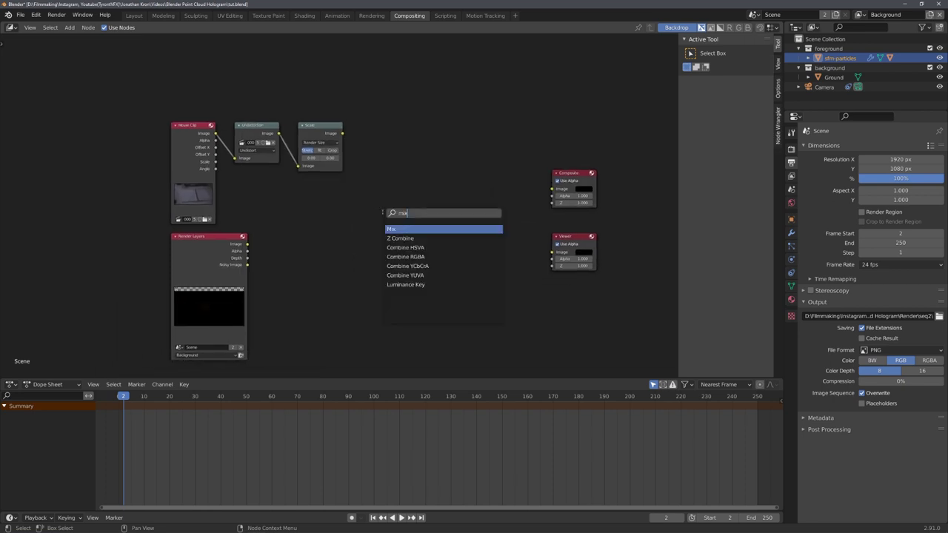
{"action": "key", "text": "Return"}
{"action": "left_click", "coordinate": [385, 195]}
{"action": "left_click_drag", "start_coordinate": [400, 205], "coordinate": [405, 192]}
- Connect the Scale node to the Mix node's first image input and the Background render layer to its second
{"action": "middle_click_drag", "start_coordinate": [370, 193], "coordinate": [364, 214]}
{"action": "scroll", "coordinate": [337, 159], "scroll_direction": "up", "scroll_amount": 2}
{"action": "left_click_drag", "start_coordinate": [336, 152], "coordinate": [398, 267]}
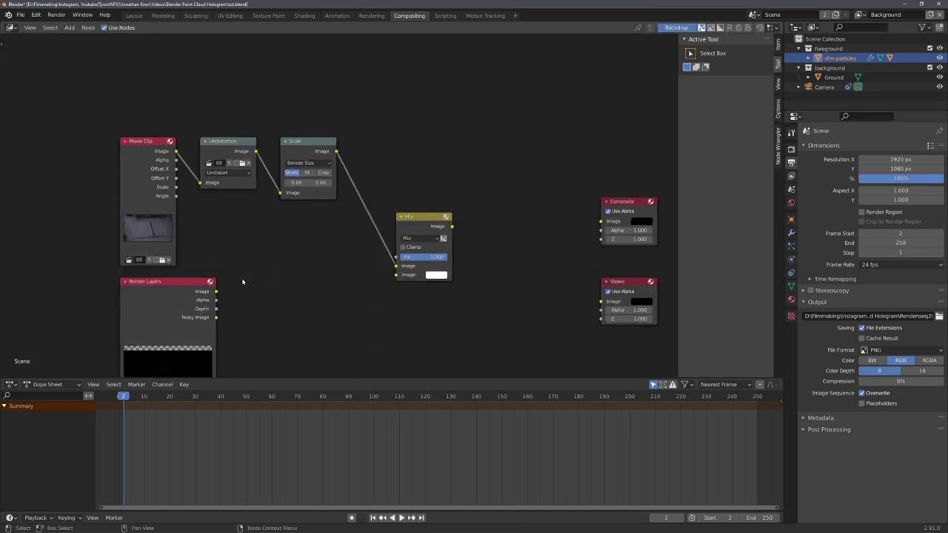
{"action": "left_click_drag", "start_coordinate": [217, 291], "coordinate": [398, 275]}
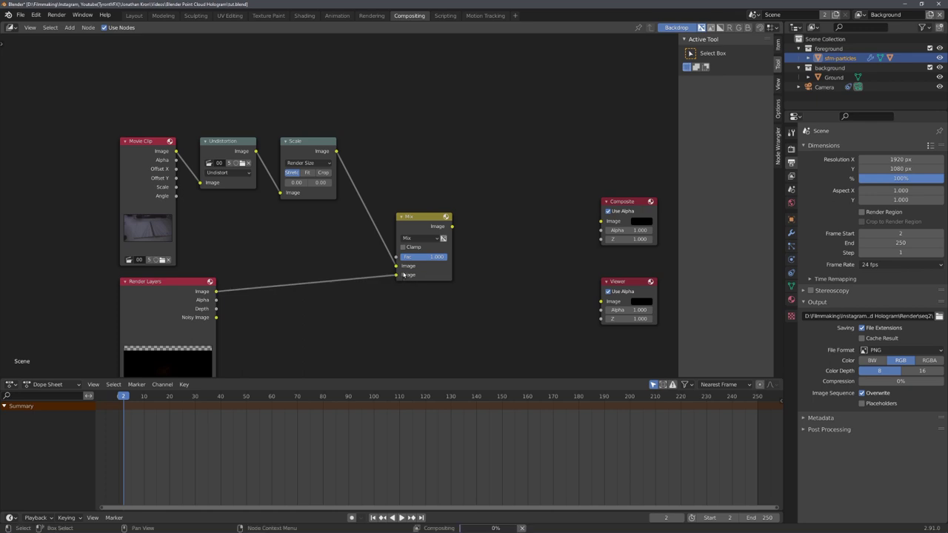
- Set the Mix node's blending mode to Screen and preview the Background layer and the blended image in the Viewer
{"action": "left_click", "coordinate": [423, 238]}
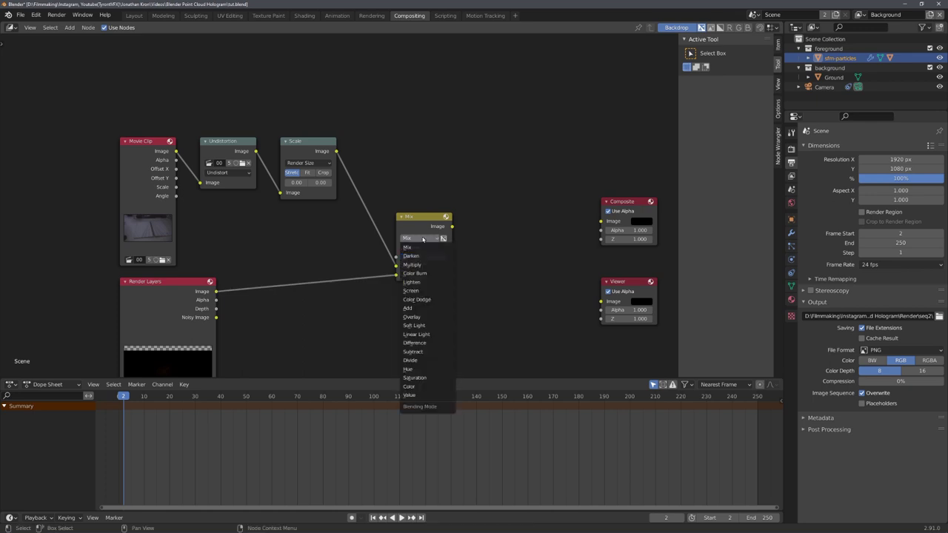
{"action": "left_click", "coordinate": [418, 292]}
{"action": "left_click", "coordinate": [131, 305], "text": "ctrl+shift"}
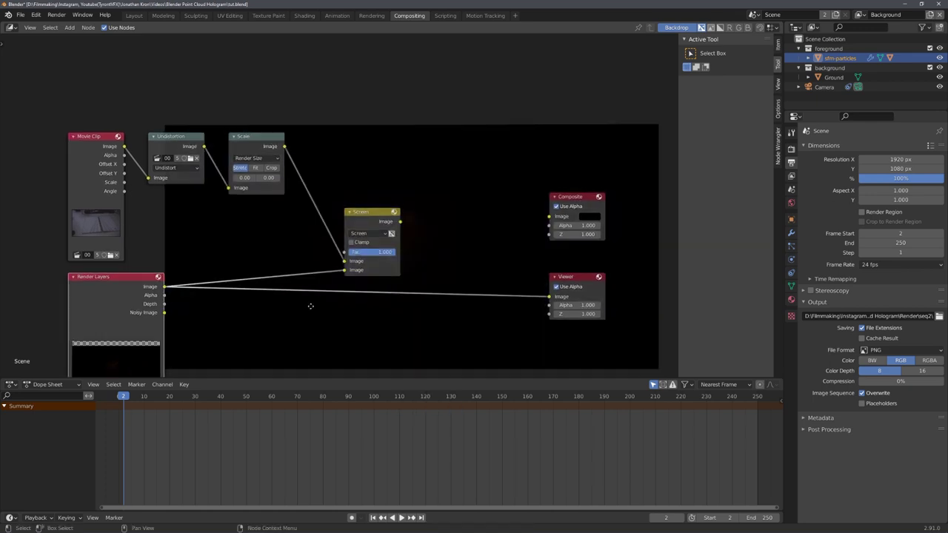
{"action": "middle_click_drag", "start_coordinate": [319, 284], "coordinate": [248, 344]}
{"action": "left_click", "coordinate": [310, 280], "text": "ctrl+shift"}
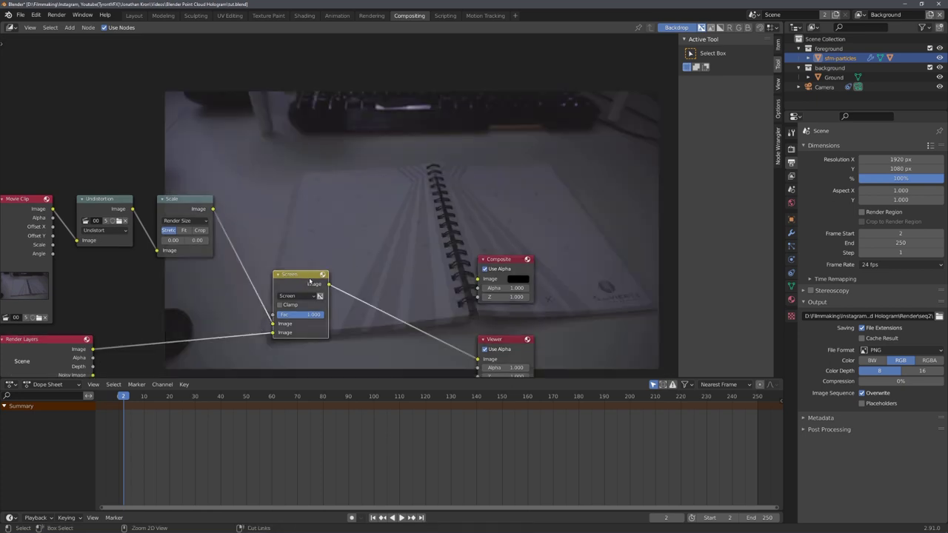
- Insert an RGB Curves node between the Background render layer and the Screen node, raising a curve point to X 0.25862, Y 0.76442
{"action": "middle_click_drag", "start_coordinate": [358, 316], "coordinate": [392, 275]}
{"action": "key", "text": "shift+a"}
{"action": "left_click", "coordinate": [382, 285]}
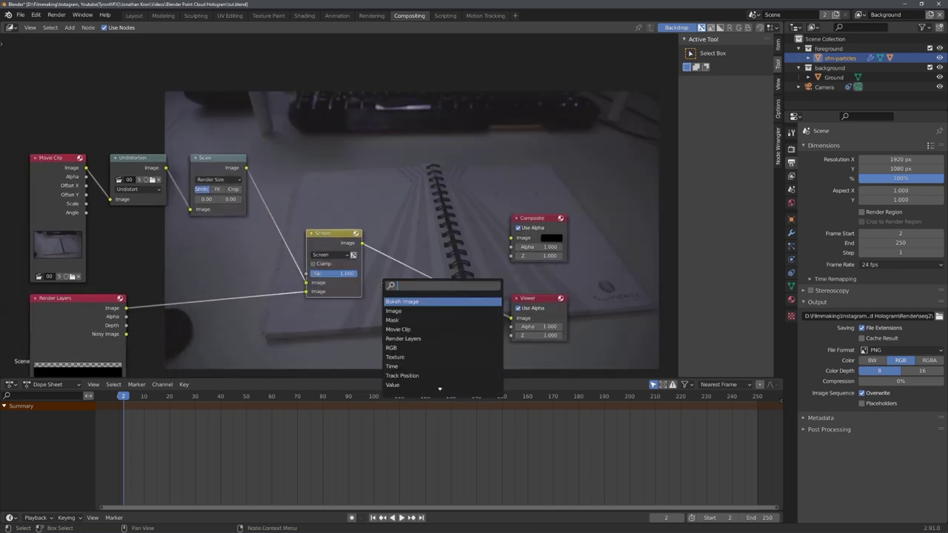
{"action": "type", "text": "rgb"}
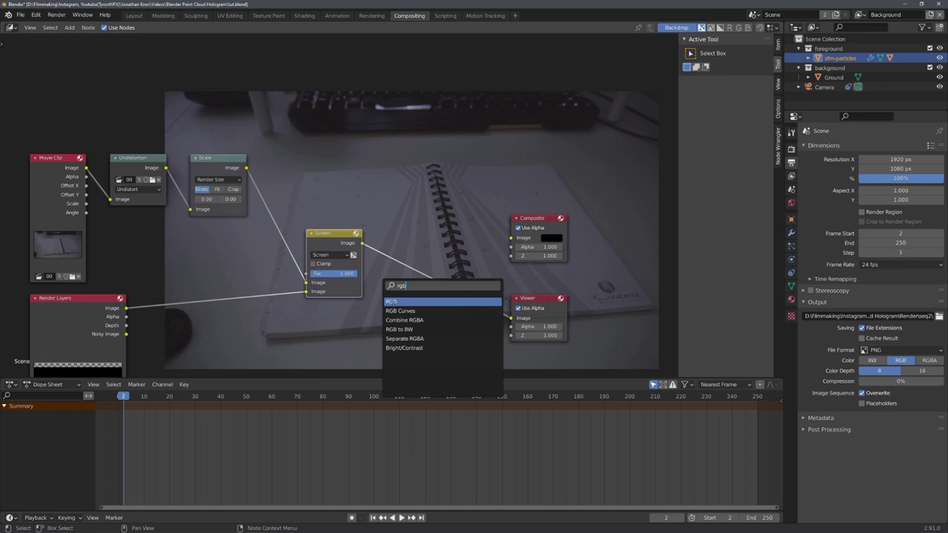
{"action": "left_click", "coordinate": [400, 311]}
{"action": "left_click", "coordinate": [220, 334]}
{"action": "left_click_drag", "start_coordinate": [220, 334], "coordinate": [201, 314]}
{"action": "mouse_move", "coordinate": [299, 317]}
{"action": "middle_mouse_down"}
{"action": "mouse_move", "coordinate": [318, 337]}
{"action": "mouse_move", "coordinate": [315, 321]}
{"action": "middle_mouse_up"}
{"action": "left_click_drag", "start_coordinate": [218, 318], "coordinate": [219, 322]}
- Duplicate the Screen node, insert the copy before the Viewer and feed the foreground render layer into its second image input
{"action": "middle_click_drag", "start_coordinate": [381, 304], "coordinate": [320, 291]}
{"action": "left_click_drag", "start_coordinate": [299, 269], "coordinate": [289, 280]}
{"action": "key", "text": "shift+d"}
{"action": "left_click", "coordinate": [436, 298]}
{"action": "middle_click_drag", "start_coordinate": [326, 308], "coordinate": [361, 225]}
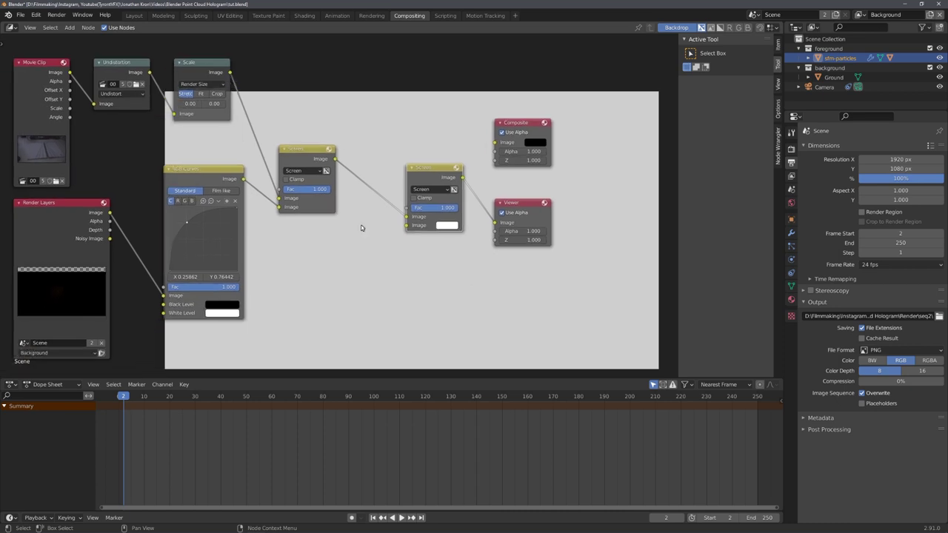
{"action": "scroll", "coordinate": [361, 228], "scroll_direction": "down", "scroll_amount": 5}
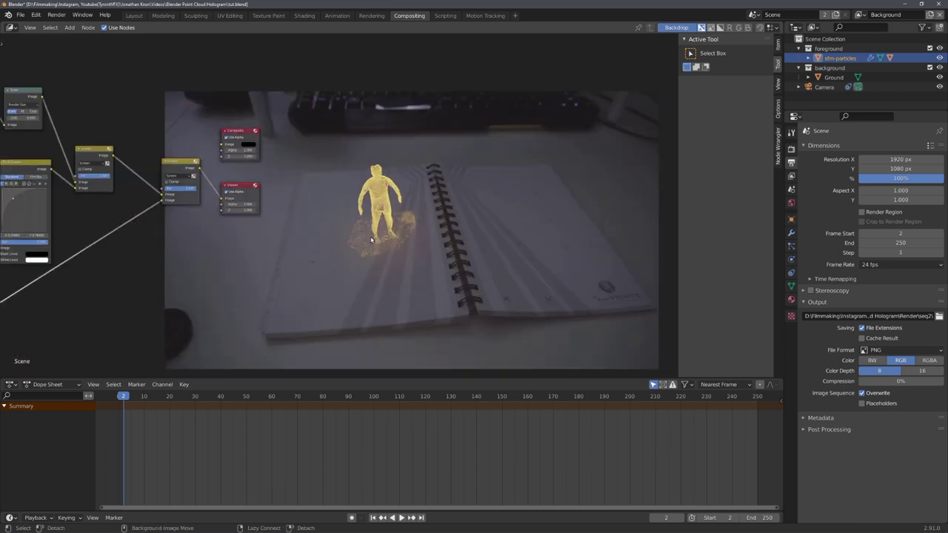
- Enlarge the backdrop to inspect the hologram composite and save the file
{"action": "key", "text": "alt+v"}
{"action": "key", "text": "alt+v"}
{"action": "key", "text": "alt+v"}
{"action": "key", "text": "alt+v"}
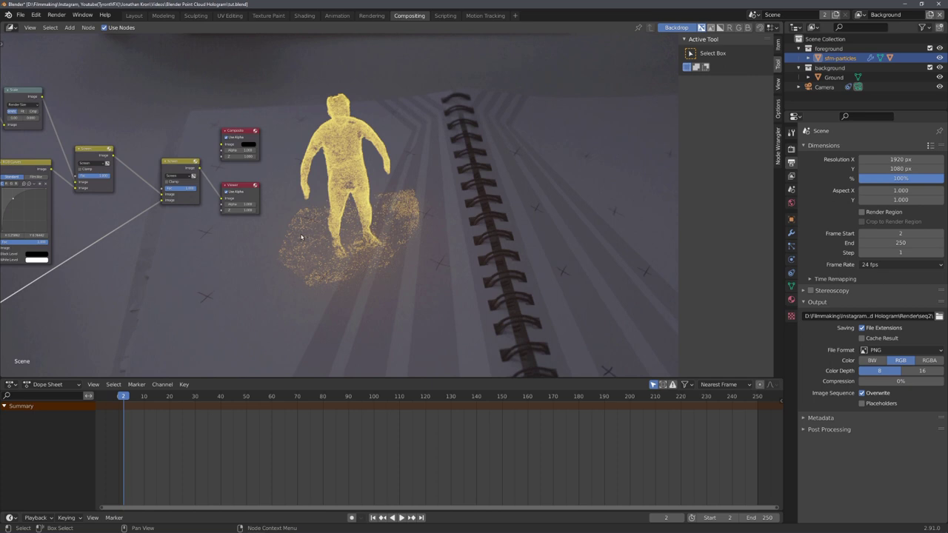
{"action": "middle_click_drag", "start_coordinate": [215, 279], "coordinate": [337, 287]}
{"action": "key", "text": "alt+a"}
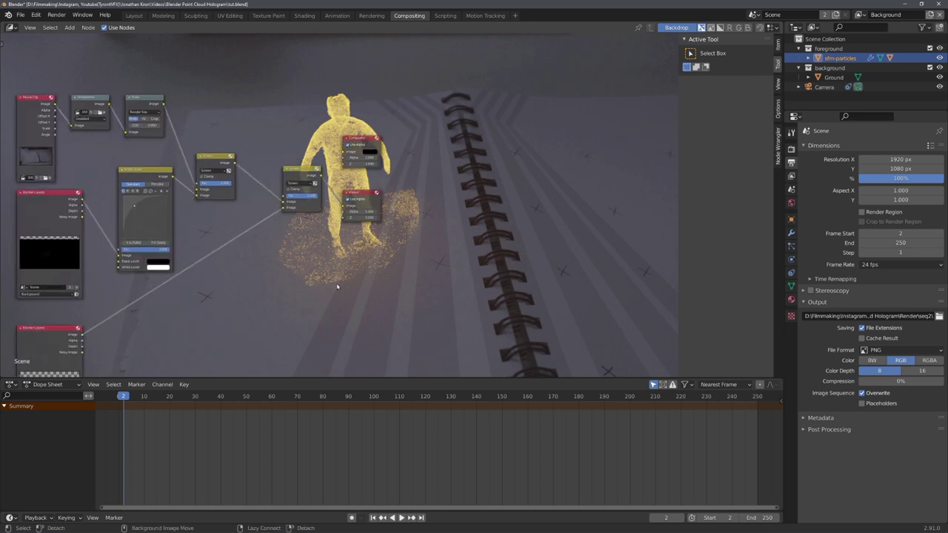
{"action": "key", "text": "ctrl+s"}
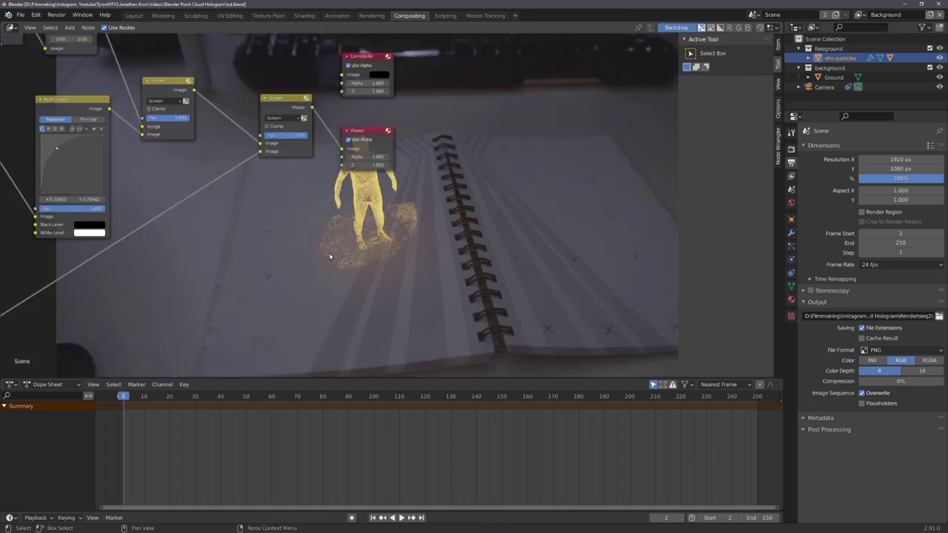
- Insert a Bright/Contrast node on the link between the foreground render layer and the second Screen node
{"action": "middle_click_drag", "start_coordinate": [330, 257], "coordinate": [309, 184]}
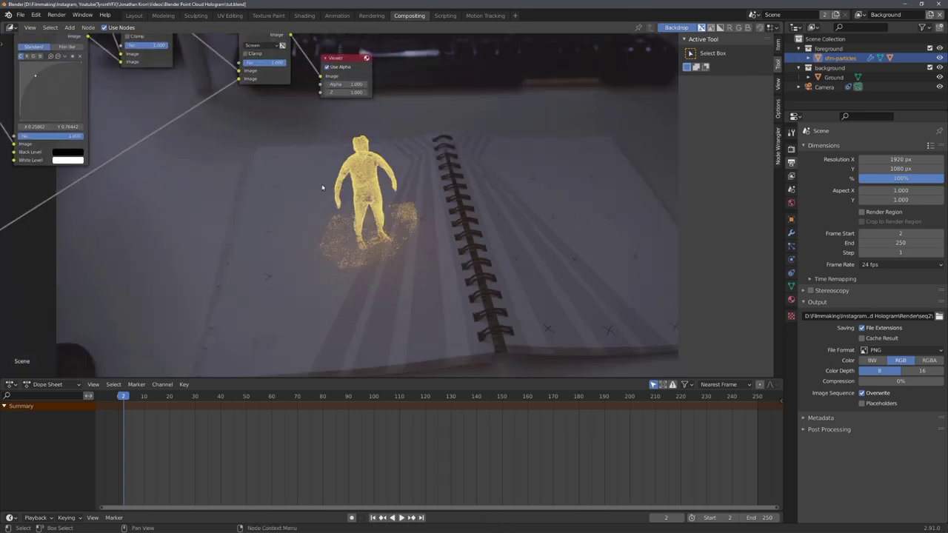
{"action": "key", "text": "shift+a"}
{"action": "left_click", "coordinate": [283, 242]}
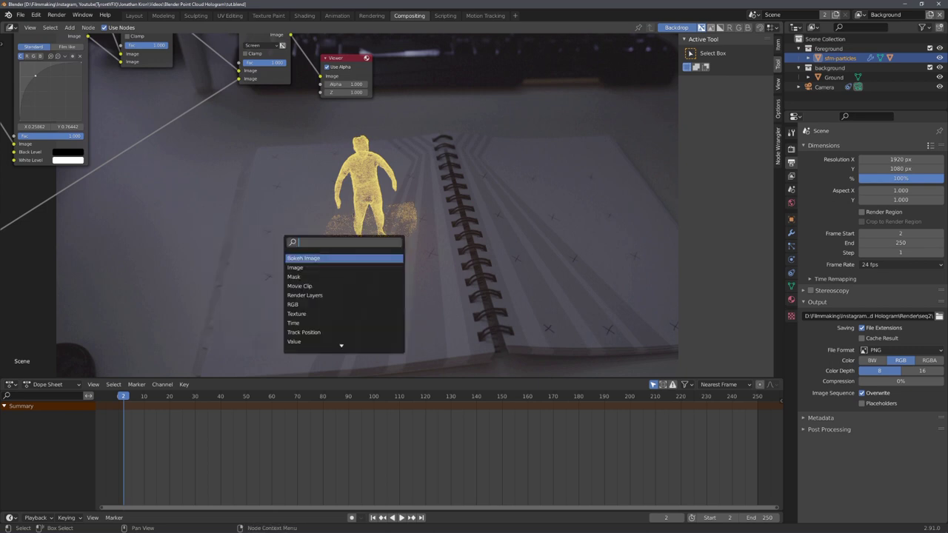
{"action": "type", "text": "bri"}
{"action": "key", "text": "Return"}
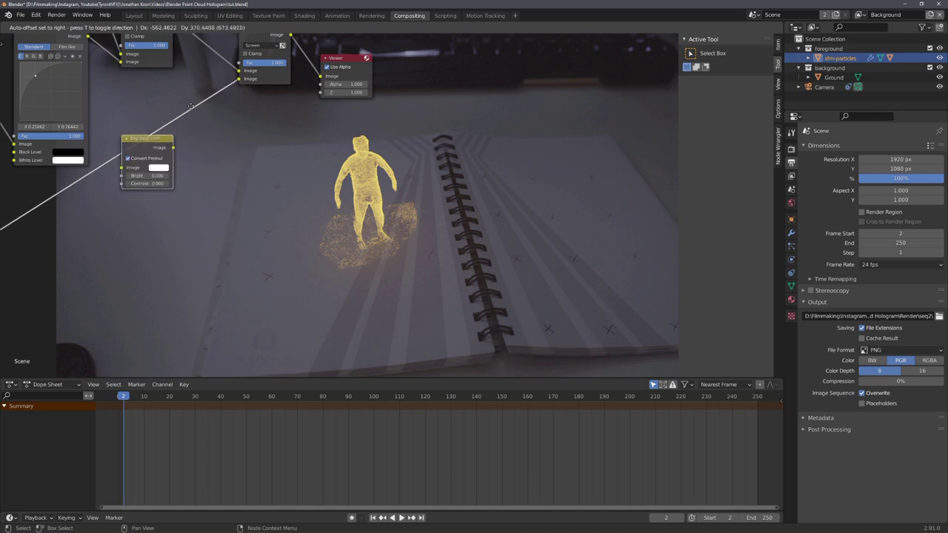
{"action": "left_click", "coordinate": [189, 101]}
- Set the Bright/Contrast node's brightness to -25 and contrast to -70
{"action": "left_click", "coordinate": [149, 174]}
{"action": "key", "text": "BackSpace"}
{"action": "key", "text": "BackSpace"}
{"action": "key", "text": "BackSpace"}
{"action": "type", "text": "-20"}
{"action": "key", "text": "Return"}
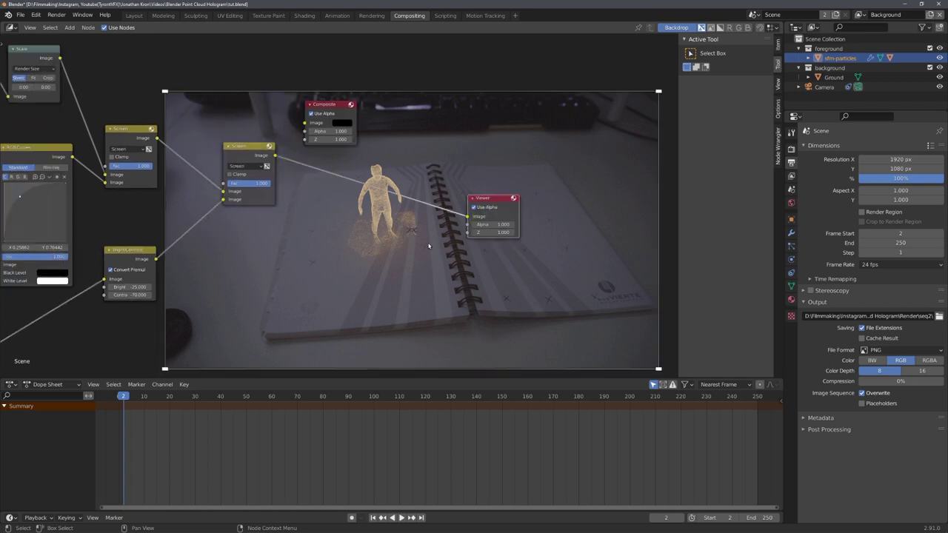
- Reposition the second Screen node and connect its image output to the Composite node
{"action": "middle_click_drag", "start_coordinate": [408, 242], "coordinate": [386, 280]}
{"action": "left_click_drag", "start_coordinate": [218, 194], "coordinate": [202, 215]}
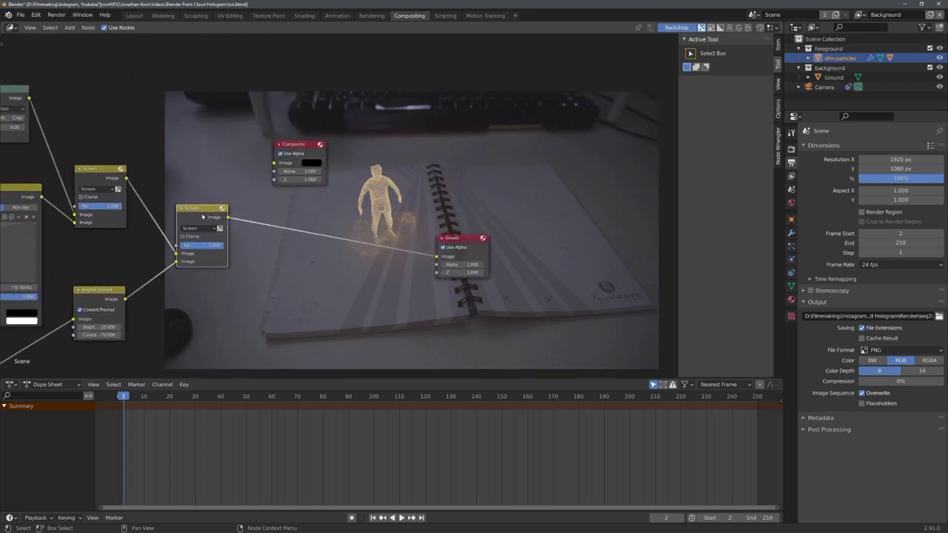
{"action": "middle_click_drag", "start_coordinate": [202, 216], "coordinate": [256, 271]}
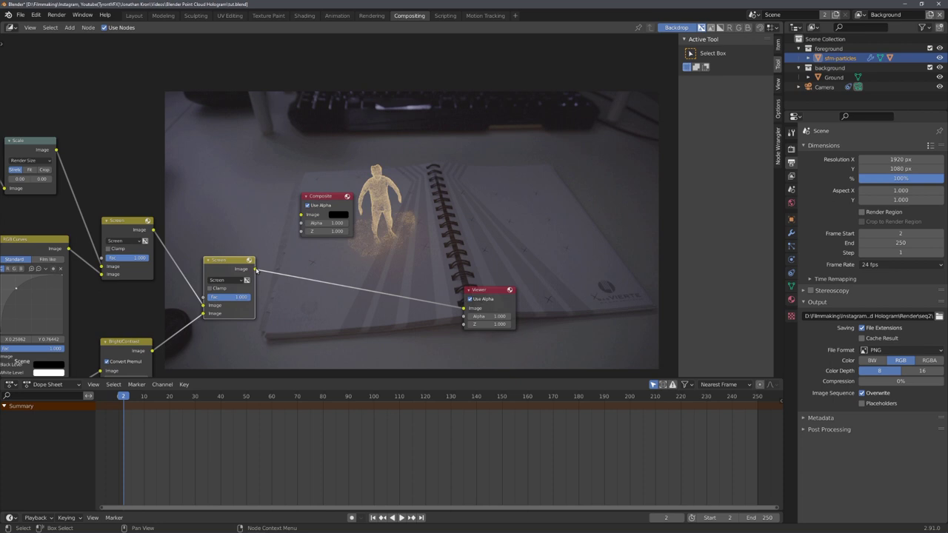
{"action": "left_click_drag", "start_coordinate": [257, 271], "coordinate": [376, 202]}
{"action": "middle_click_drag", "start_coordinate": [313, 207], "coordinate": [424, 258]}
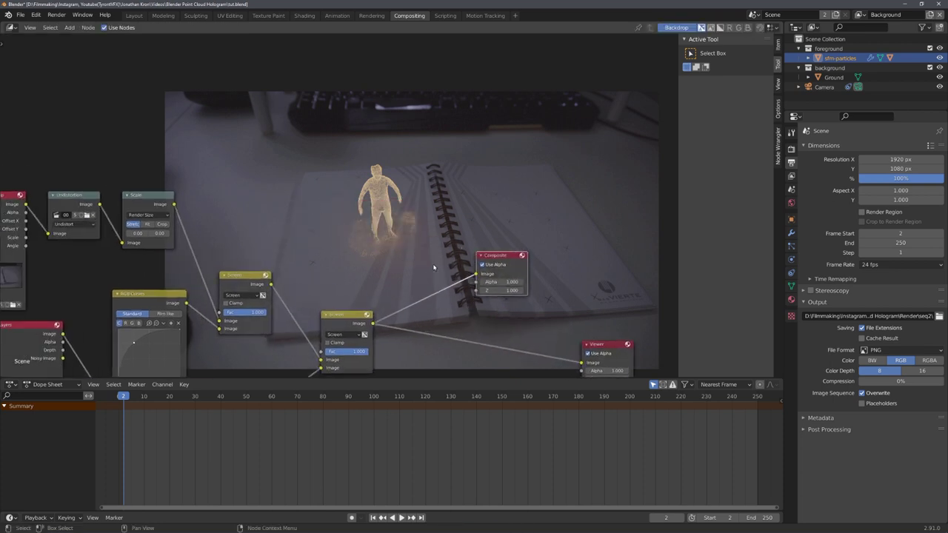